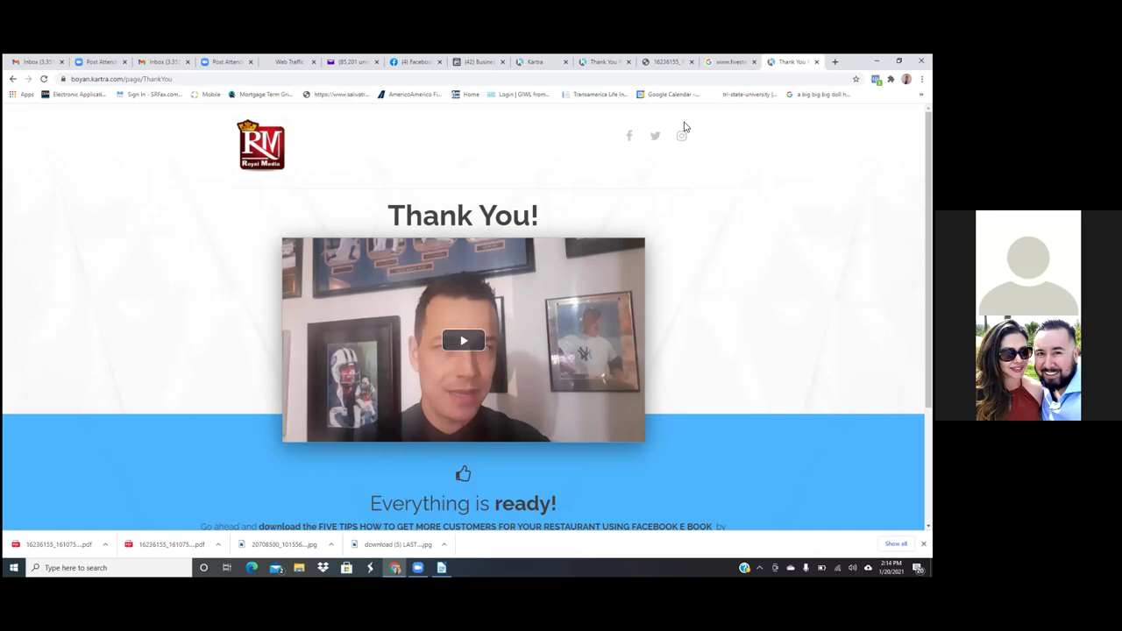
# Switch to Kartra and open the list of communication sequences.
pyautogui.click(686, 127)
pyautogui.click(537, 63)
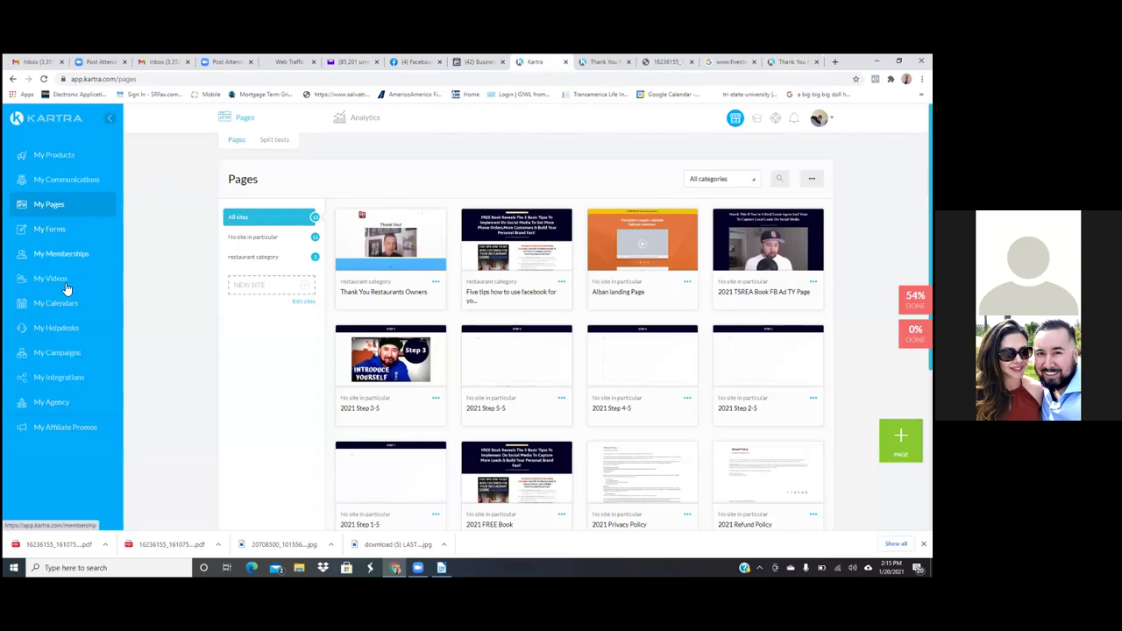
pyautogui.click(67, 185)
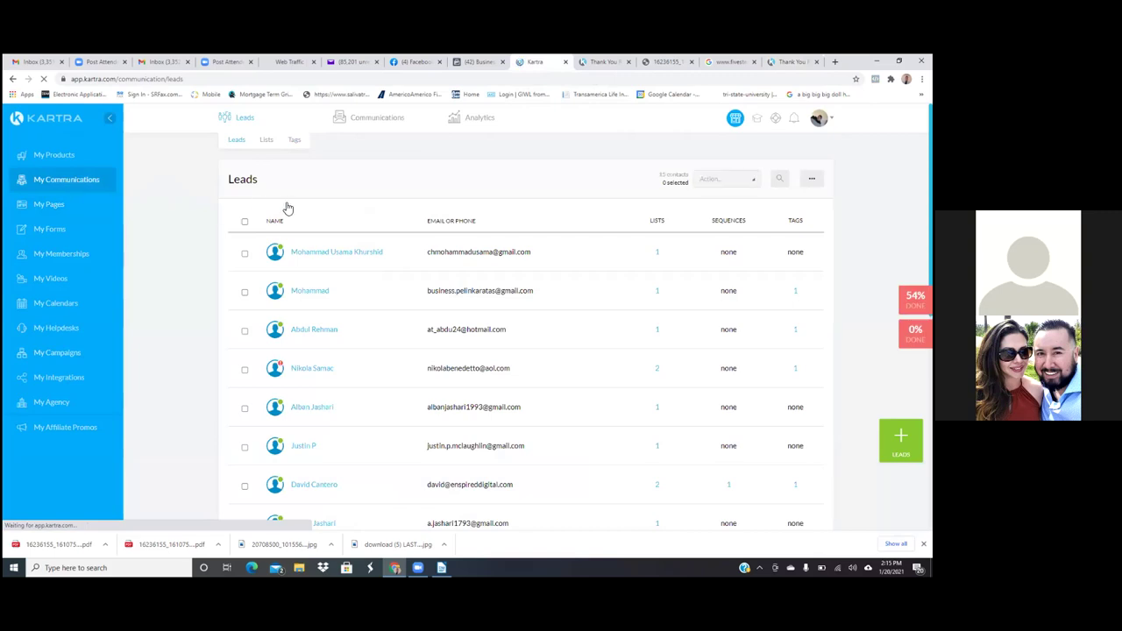
pyautogui.moveTo(371, 116)
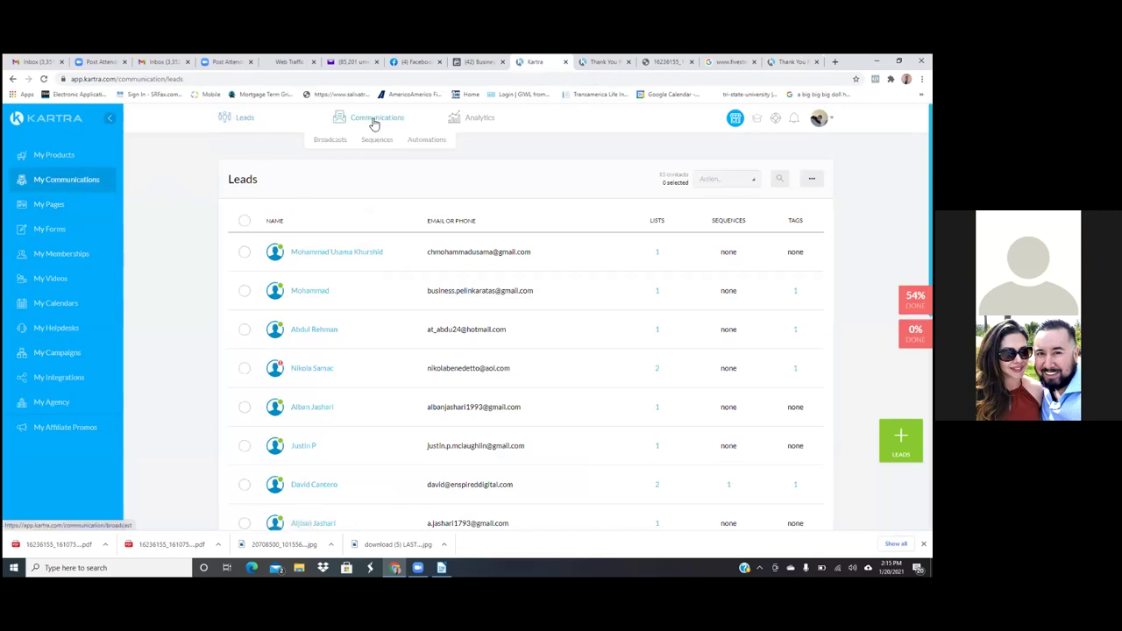
pyautogui.click(386, 144)
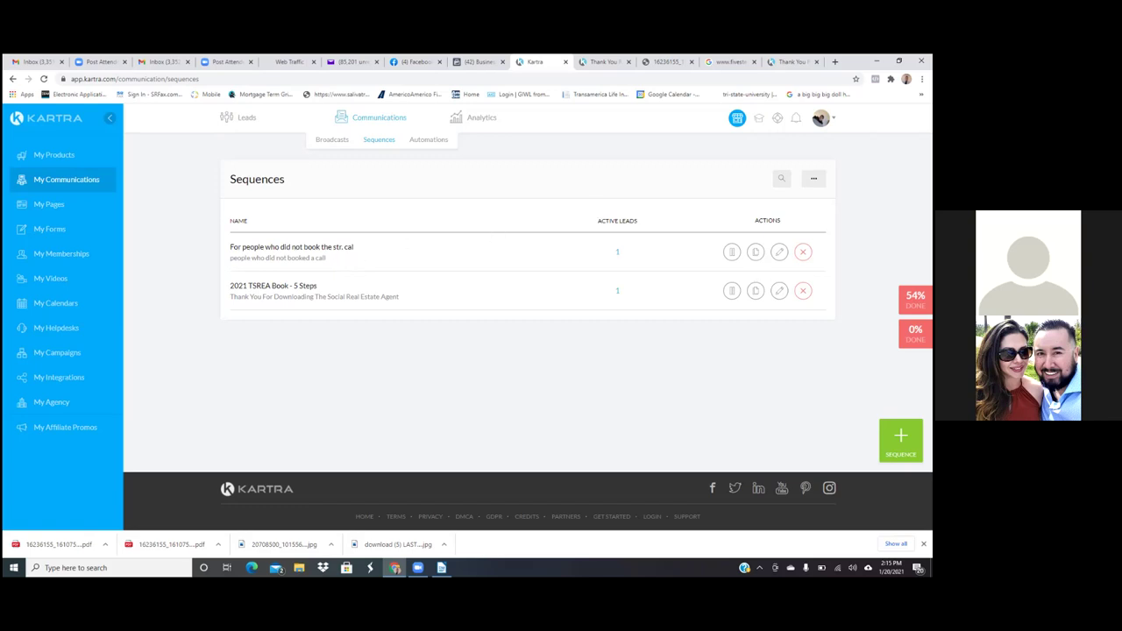
# Rename the sequence for people who did not book a call as "Leads who downloaded e book".
pyautogui.click(780, 252)
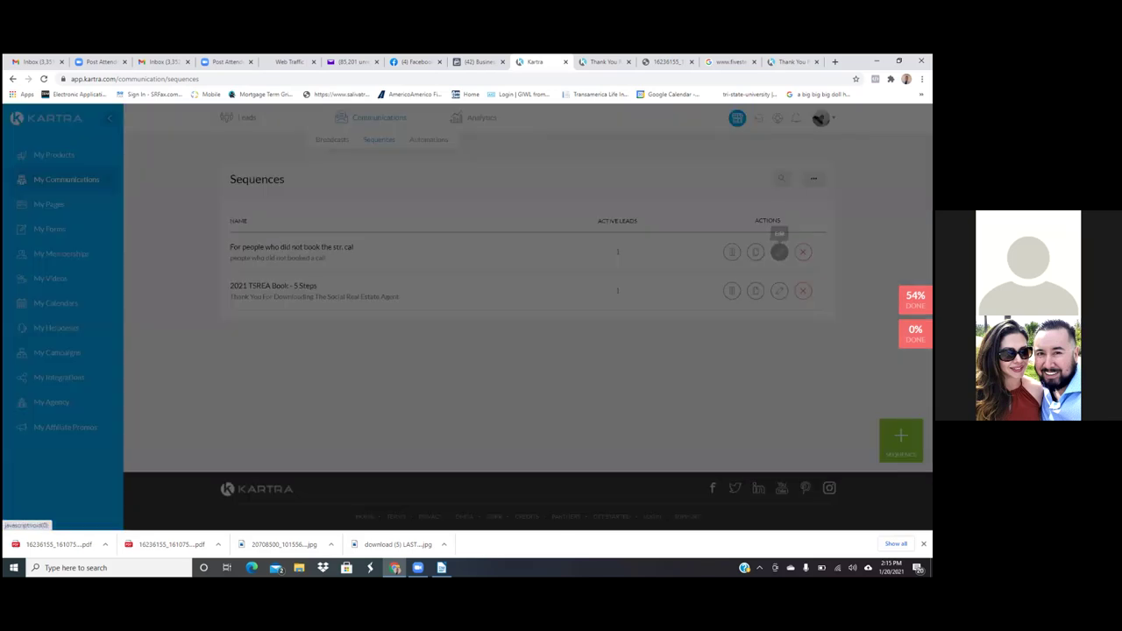
pyautogui.click(541, 200)
pyautogui.moveTo(541, 200); pyautogui.dragTo(527, 200)
pyautogui.click(542, 200)
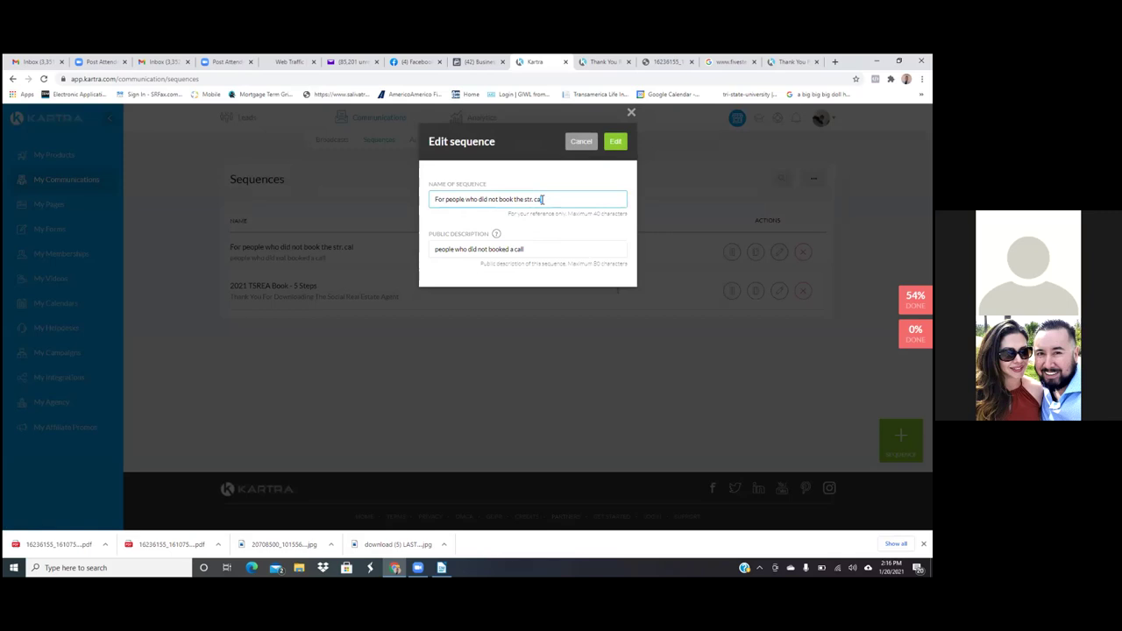
pyautogui.click(542, 199)
pyautogui.press('BackSpace')
pyautogui.press('BackSpace')
pyautogui.press('BackSpace')
pyautogui.press('BackSpace')
pyautogui.press('BackSpace')
pyautogui.press('BackSpace')
pyautogui.press('BackSpace')
pyautogui.press('BackSpace')
pyautogui.press('BackSpace')
pyautogui.press('BackSpace')
pyautogui.press('BackSpace')
pyautogui.press('BackSpace')
pyautogui.press('BackSpace')
pyautogui.press('BackSpace')
pyautogui.press('BackSpace')
pyautogui.press('BackSpace')
pyautogui.press('BackSpace')
pyautogui.press('BackSpace')
pyautogui.press('BackSpace')
pyautogui.press('BackSpace')
pyautogui.press('BackSpace')
pyautogui.press('BackSpace')
pyautogui.press('BackSpace')
pyautogui.press('BackSpace')
pyautogui.press('BackSpace')
pyautogui.press('BackSpace')
pyautogui.press('BackSpace')
pyautogui.press('BackSpace')
pyautogui.press('BackSpace')
pyautogui.press('BackSpace')
pyautogui.press('BackSpace')
pyautogui.press('BackSpace')
pyautogui.press('BackSpace')
pyautogui.press('BackSpace')
pyautogui.press('BackSpace')
pyautogui.press('BackSpace')
pyautogui.write('CUSTOMERS')
pyautogui.press('BackSpace')
pyautogui.press('BackSpace')
pyautogui.press('BackSpace')
pyautogui.press('BackSpace')
pyautogui.press('BackSpace')
pyautogui.press('BackSpace')
pyautogui.press('BackSpace')
pyautogui.press('BackSpace')
pyautogui.press('BackSpace')
pyautogui.write('LEADS')
pyautogui.press('BackSpace')
pyautogui.press('BackSpace')
pyautogui.press('BackSpace')
pyautogui.press('BackSpace')
pyautogui.press('BackSpace')
pyautogui.write('LeaDS')
pyautogui.press('BackSpace')
pyautogui.write('ds who downaloaded e b ok')
pyautogui.press('BackSpace')
pyautogui.press('BackSpace')
pyautogui.write('ook')
# Set the sequence's public description to "Thank you for downloading Five Tips How To Get More Customers Using Facebook" and save the changes.
pyautogui.click(527, 250)
pyautogui.moveTo(527, 250); pyautogui.dragTo(410, 272)
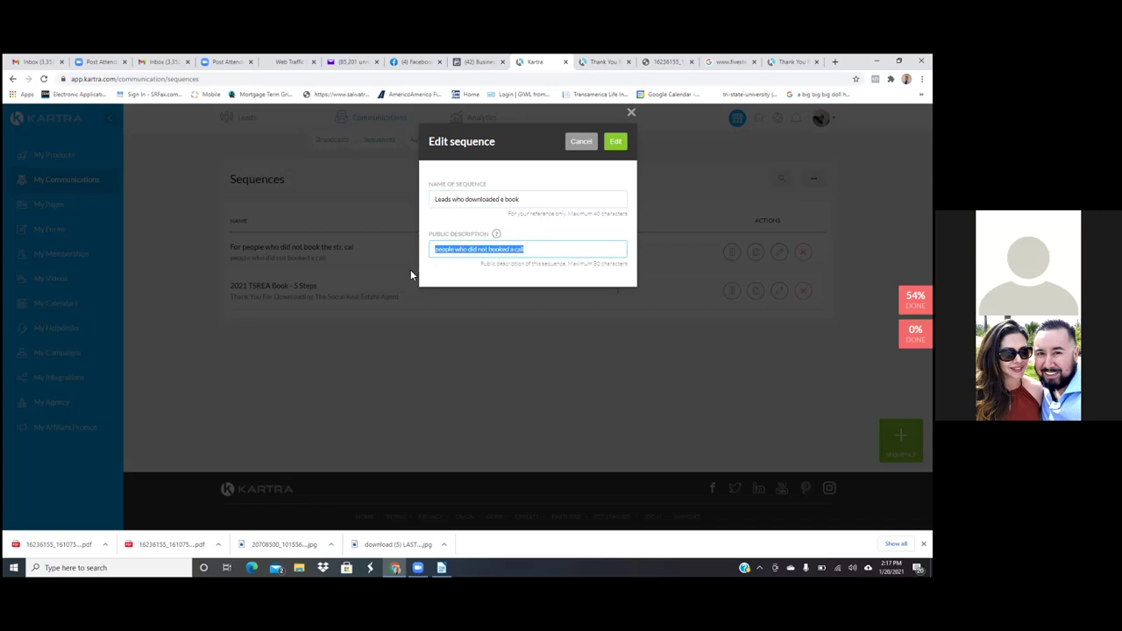
pyautogui.press('BackSpace')
pyautogui.write('Tha')
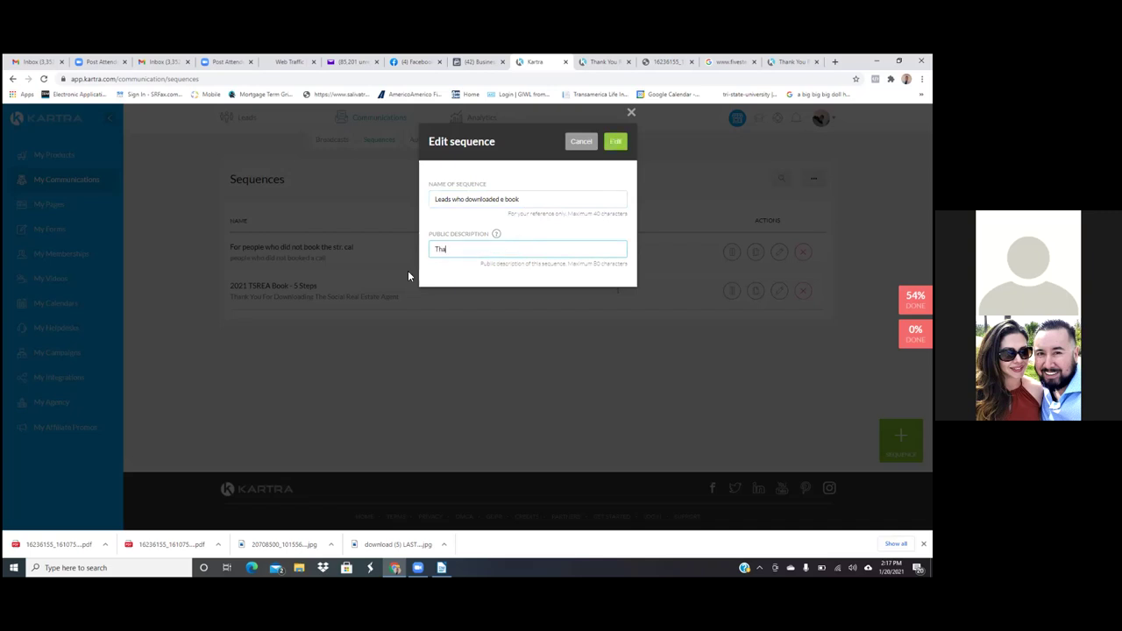
pyautogui.write('nk you for downloading')
pyautogui.write('E')
pyautogui.press('BackSpace')
pyautogui.write('Five Tips How To Get ')
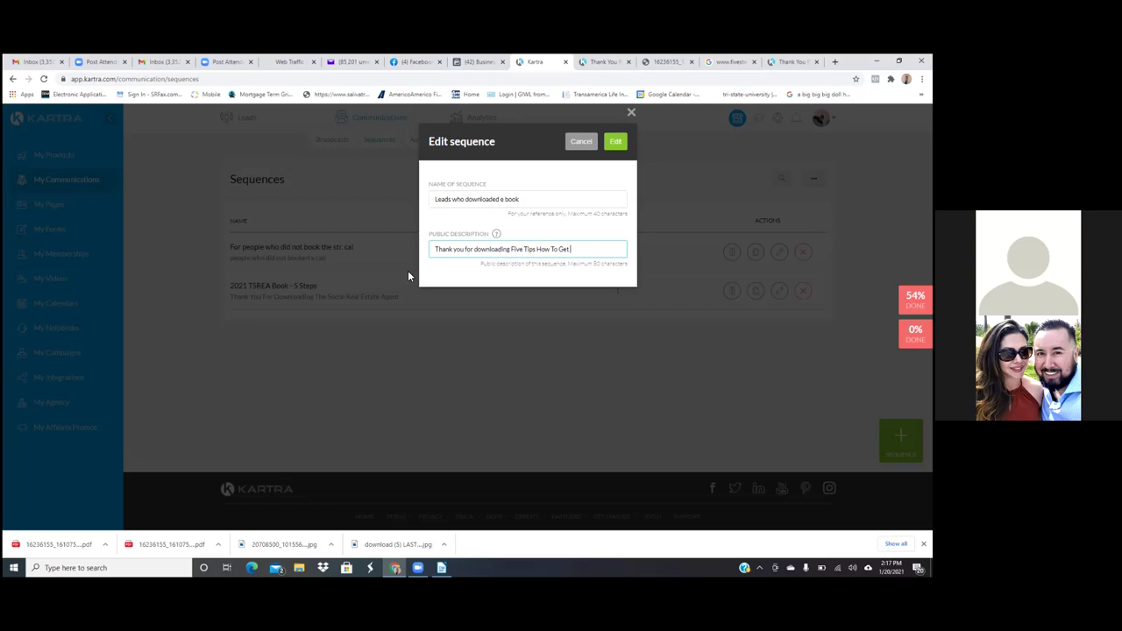
pyautogui.write('More Customers Using')
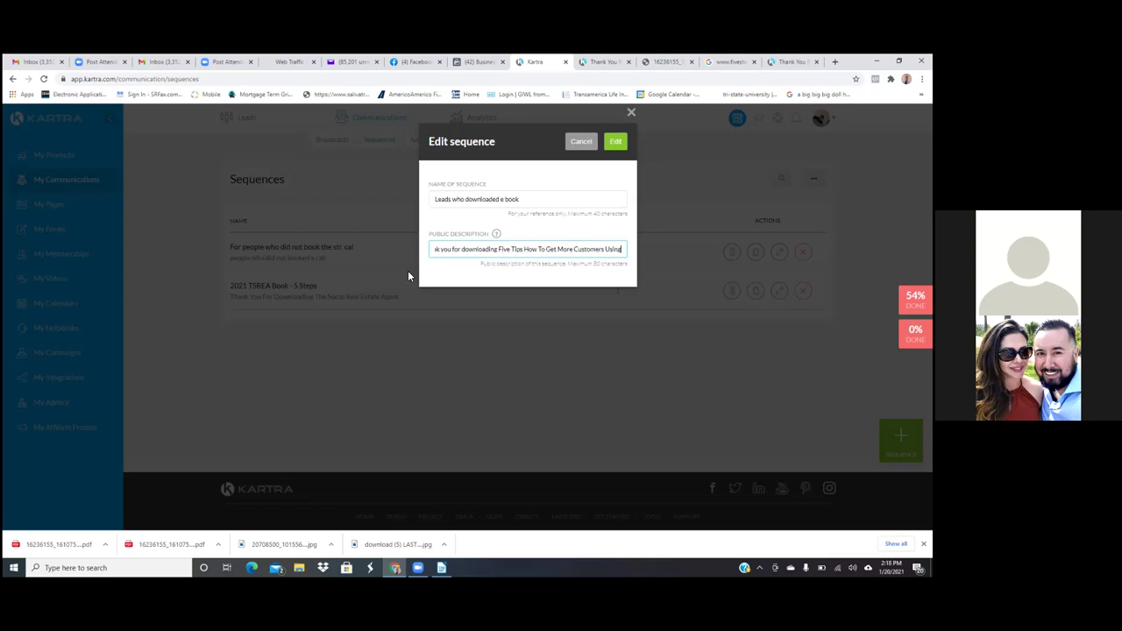
pyautogui.write(' Facebook')
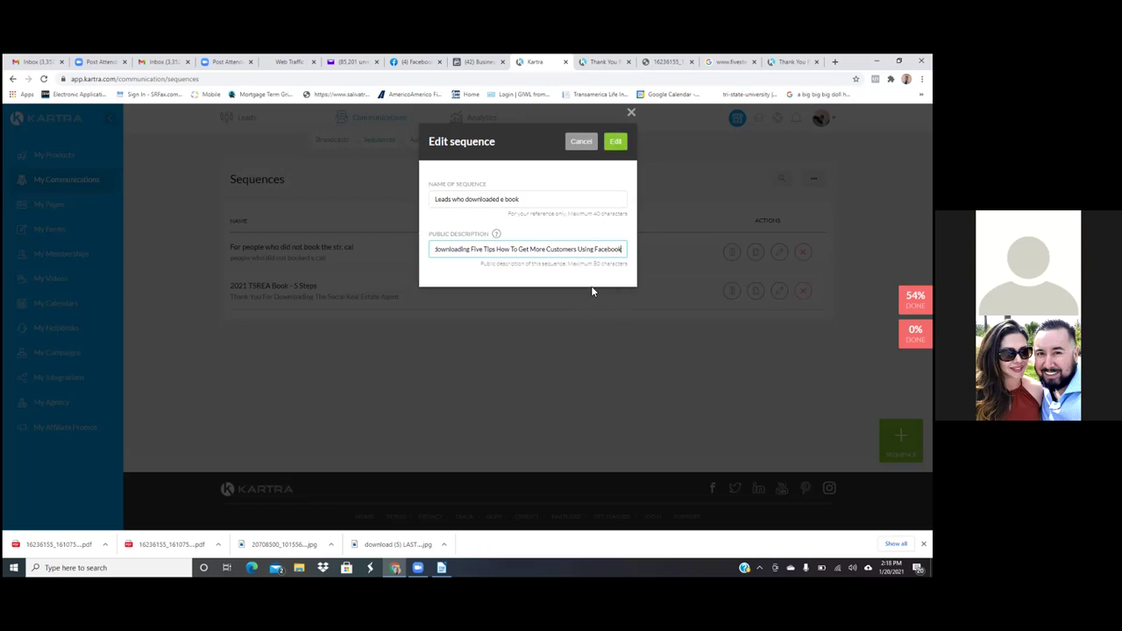
pyautogui.click(617, 143)
pyautogui.click(616, 140)
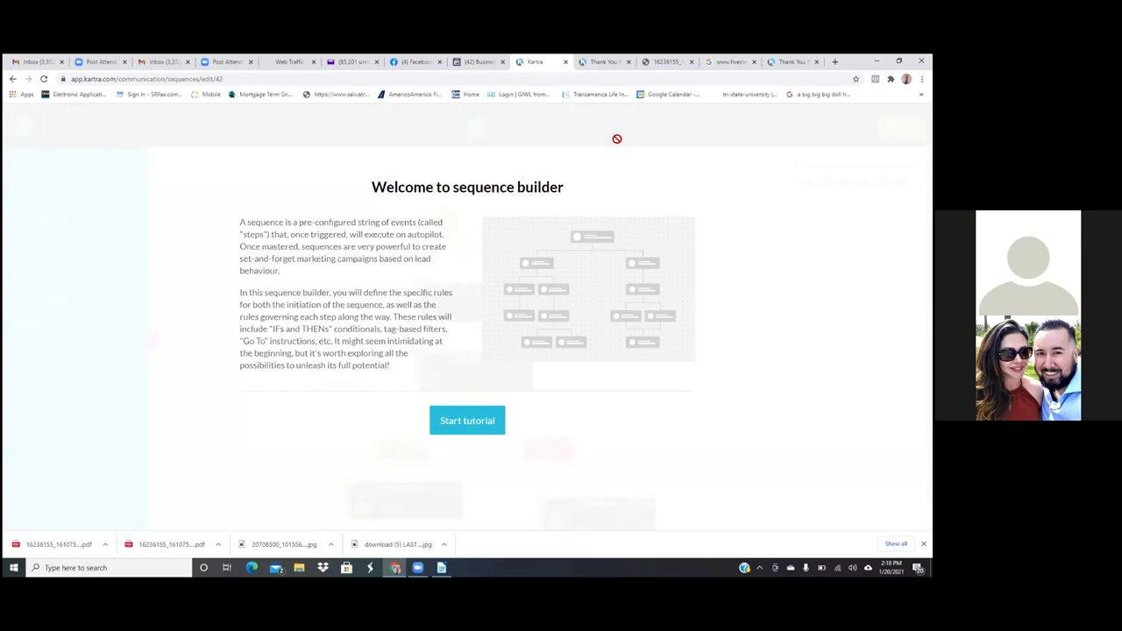
# Go through the sequence builder tutorial to its end, set it not to show again, and enter the builder.
pyautogui.click(480, 421)
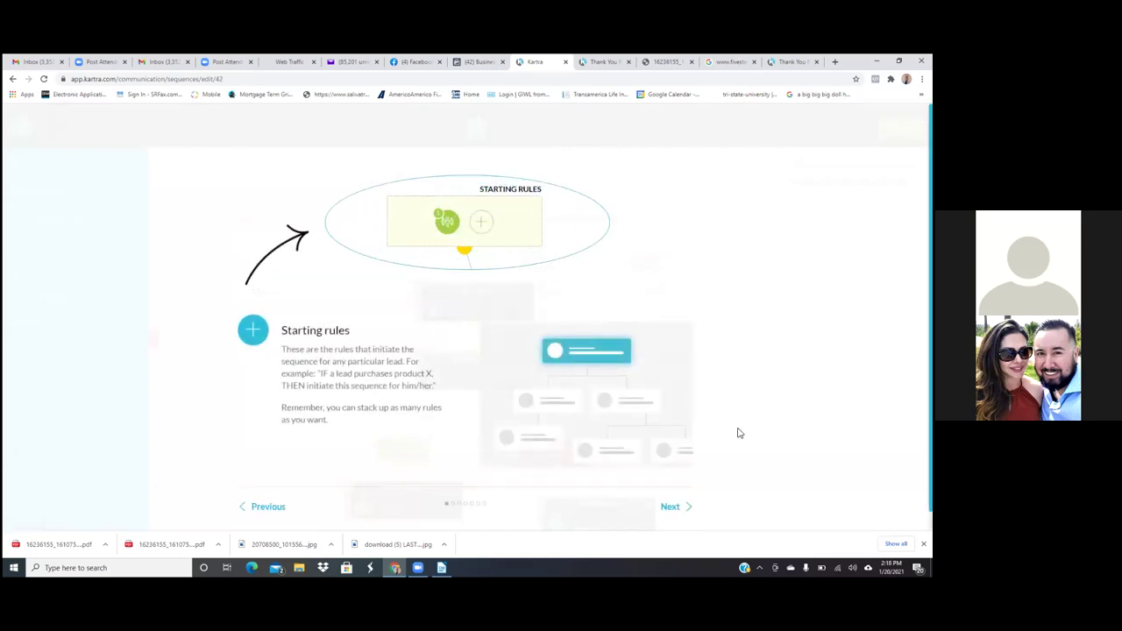
pyautogui.click(705, 489)
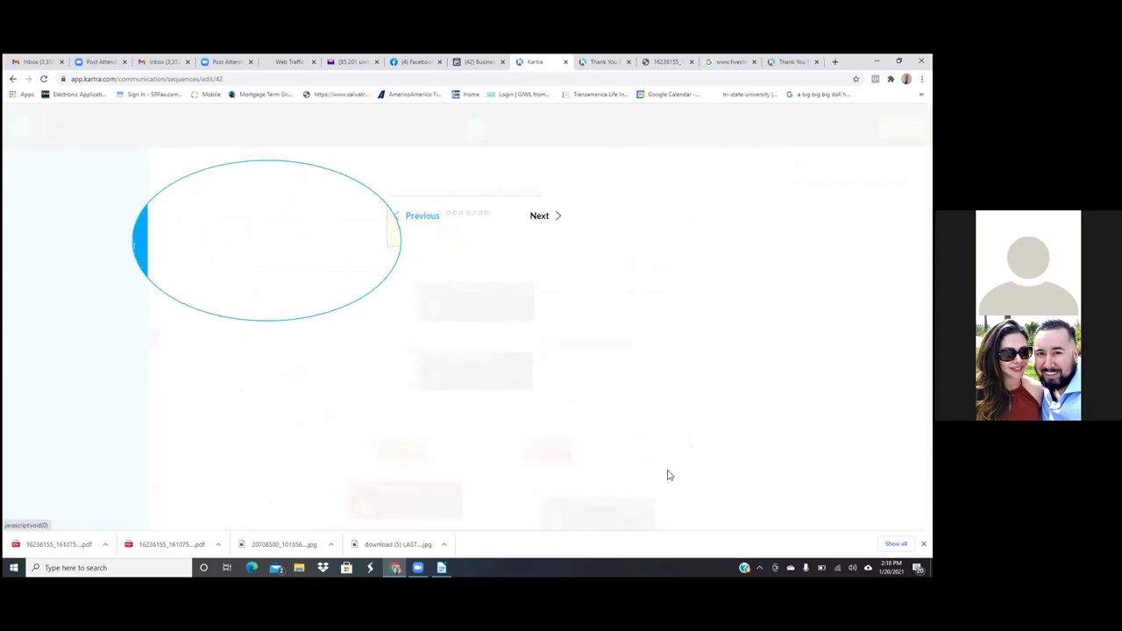
pyautogui.click(674, 406)
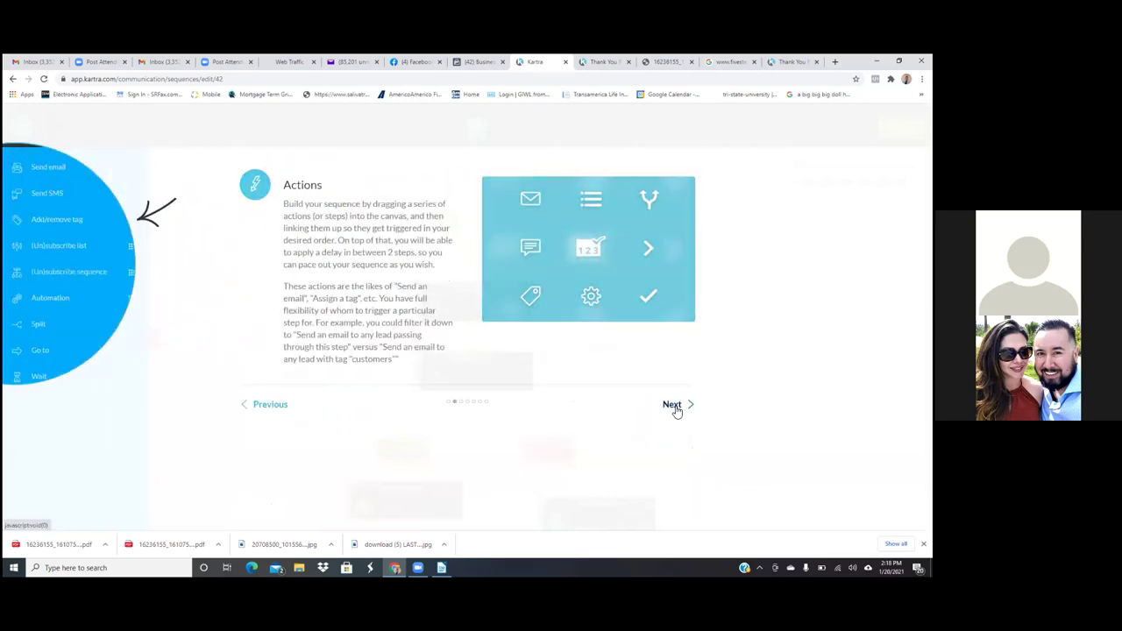
pyautogui.click(675, 407)
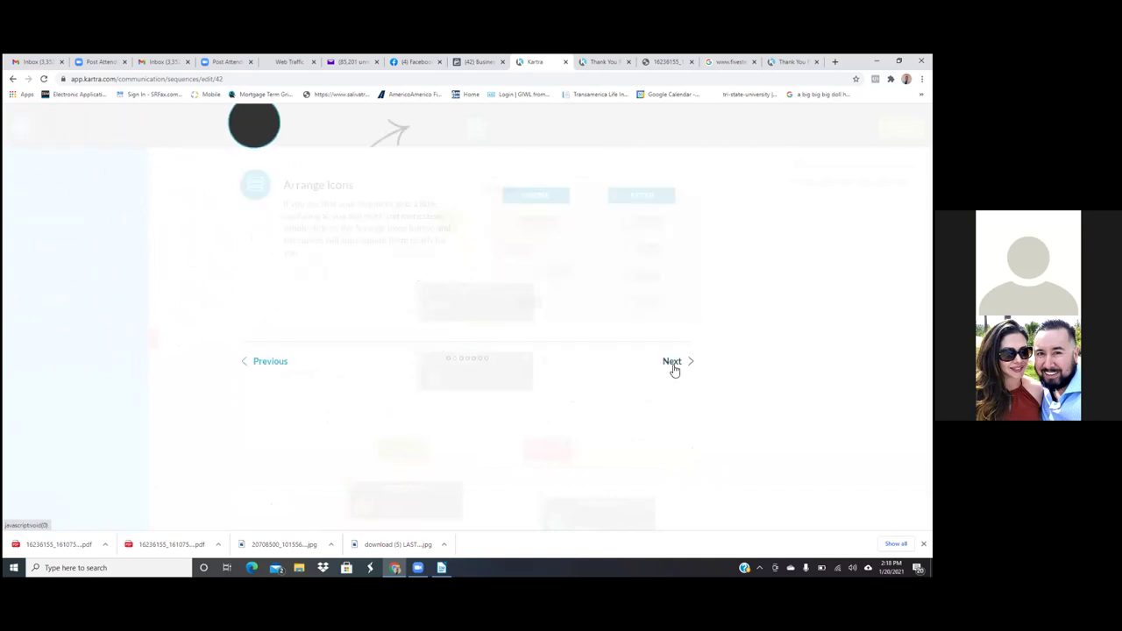
pyautogui.click(674, 368)
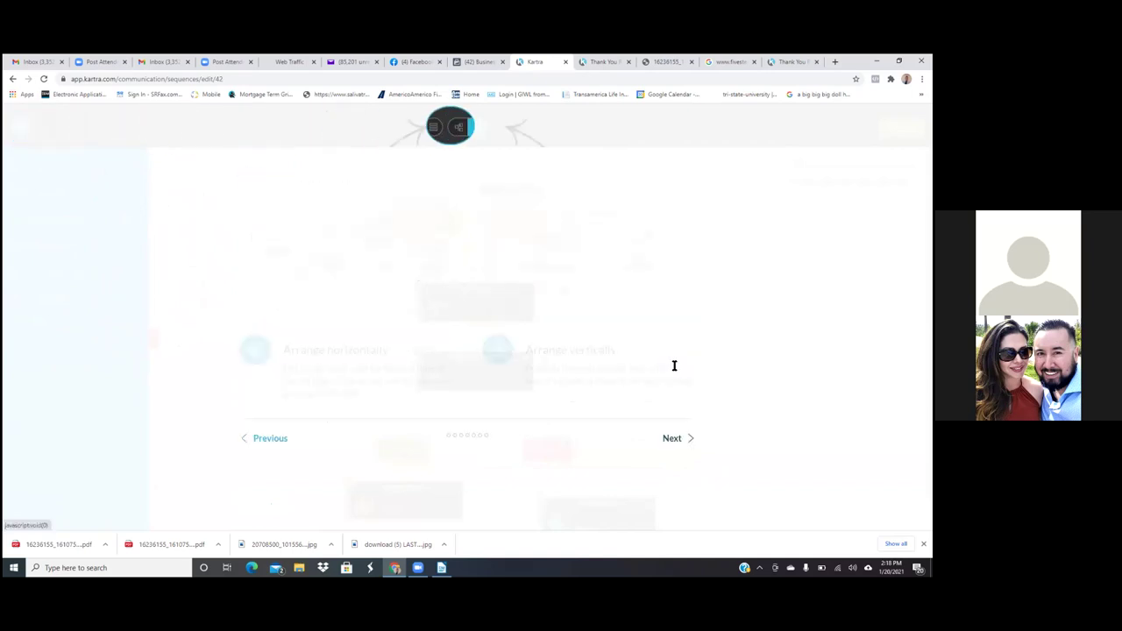
pyautogui.click(675, 439)
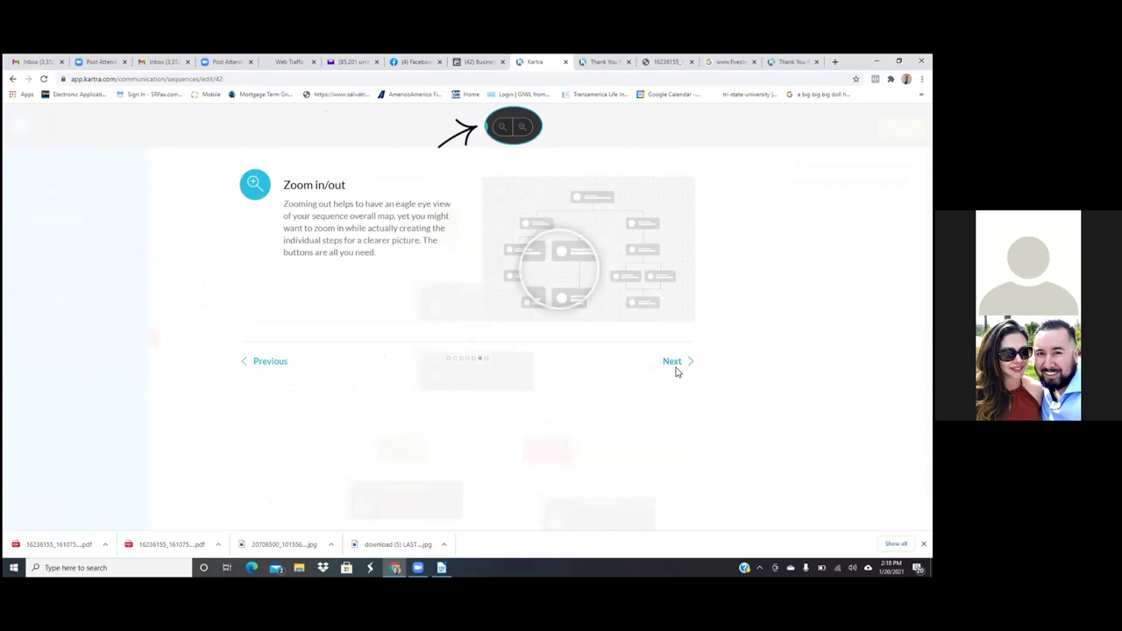
pyautogui.click(675, 369)
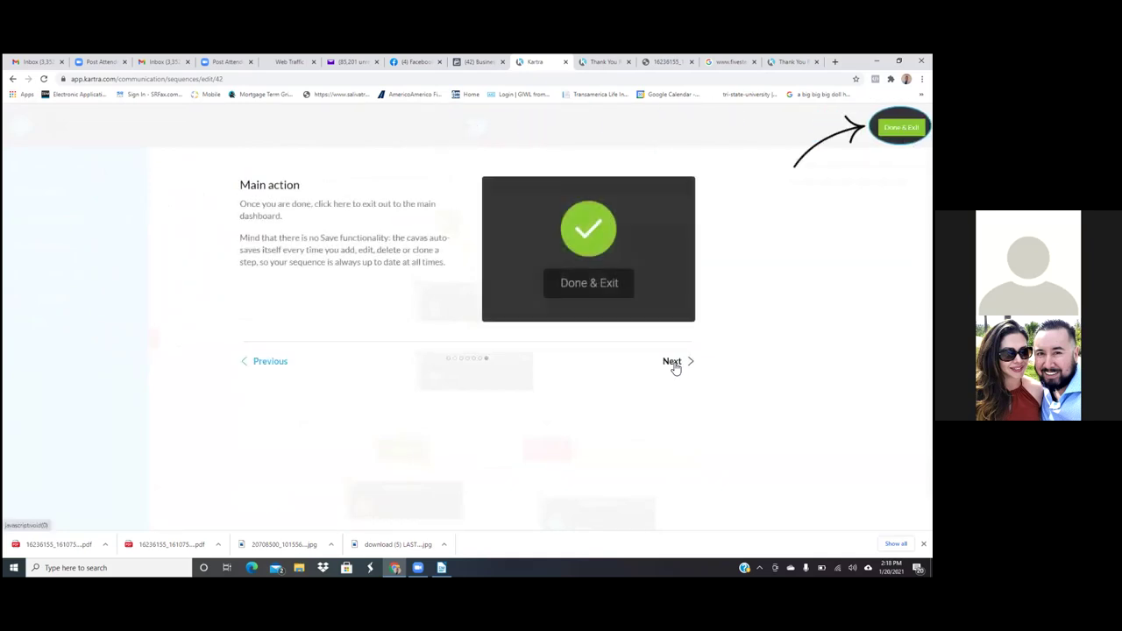
pyautogui.click(673, 364)
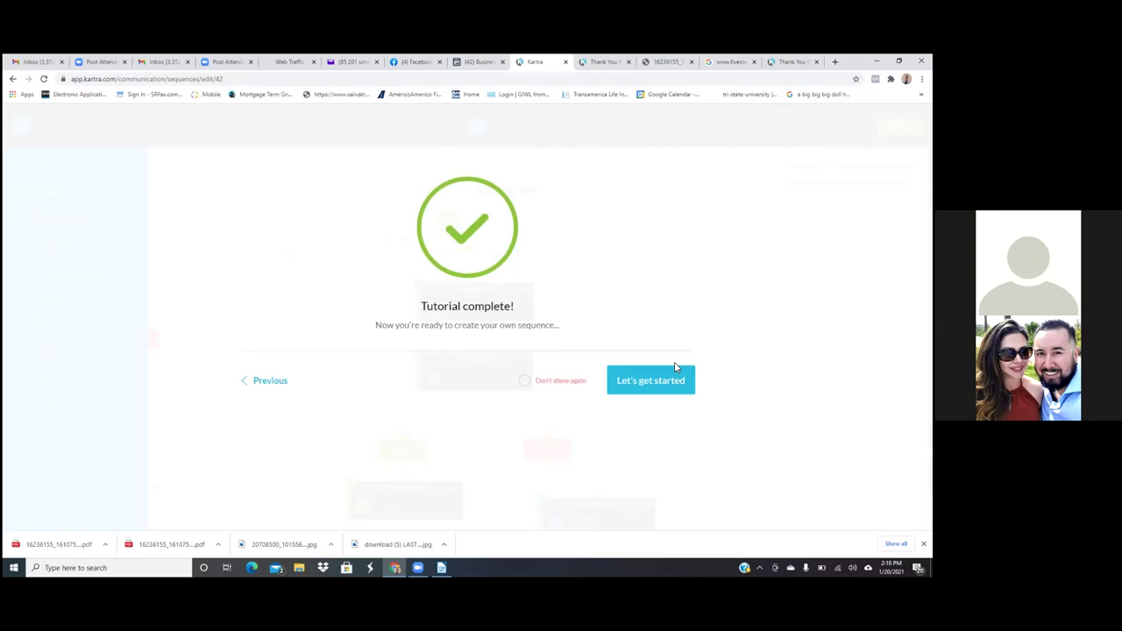
pyautogui.click(523, 381)
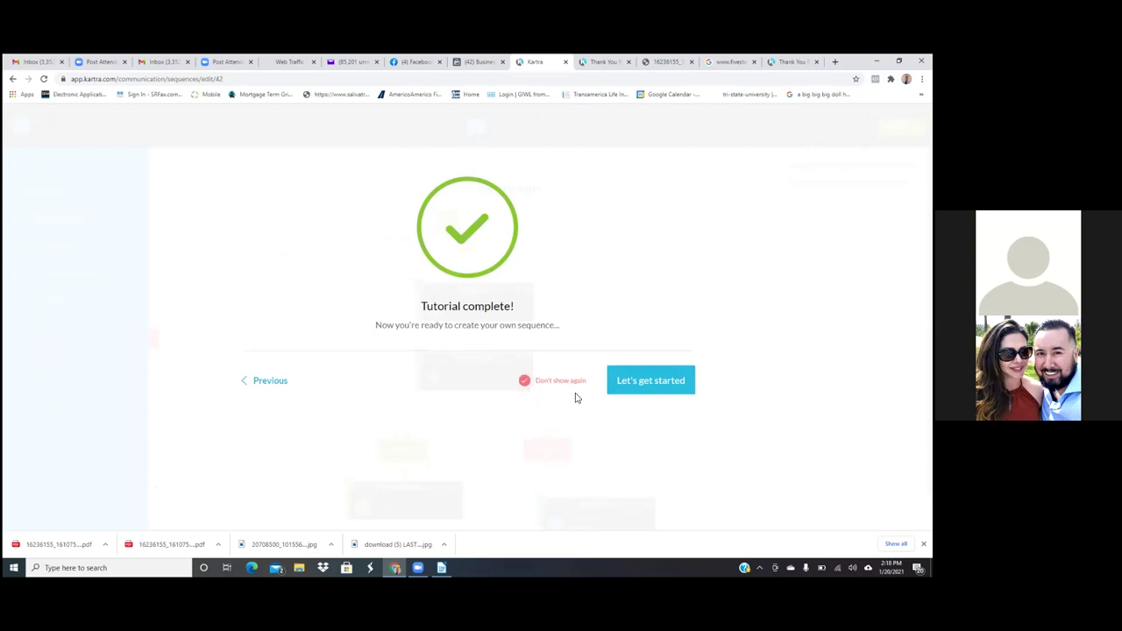
pyautogui.click(659, 389)
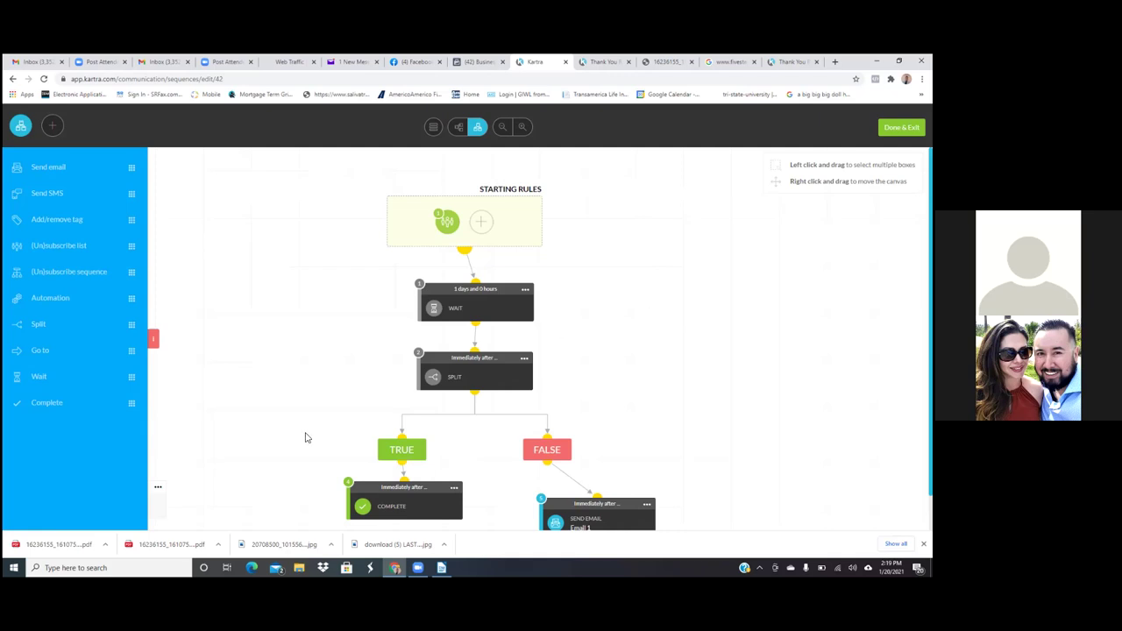
# Delete the one-day Wait step and the Split step from the sequence, confirming each deletion.
pyautogui.click(158, 487)
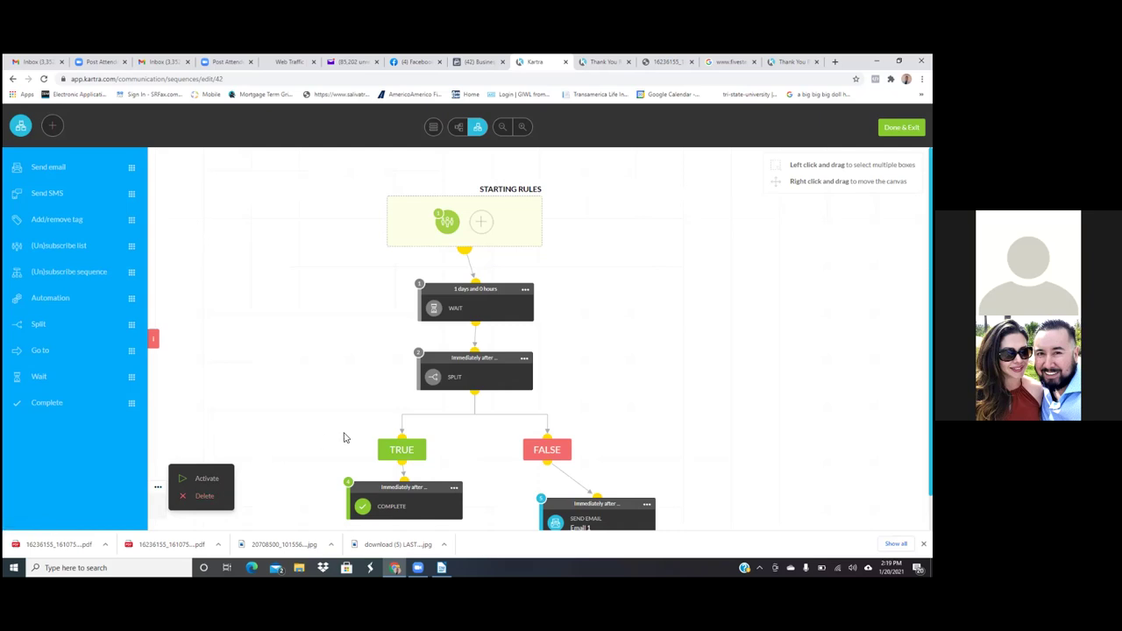
pyautogui.click(318, 372)
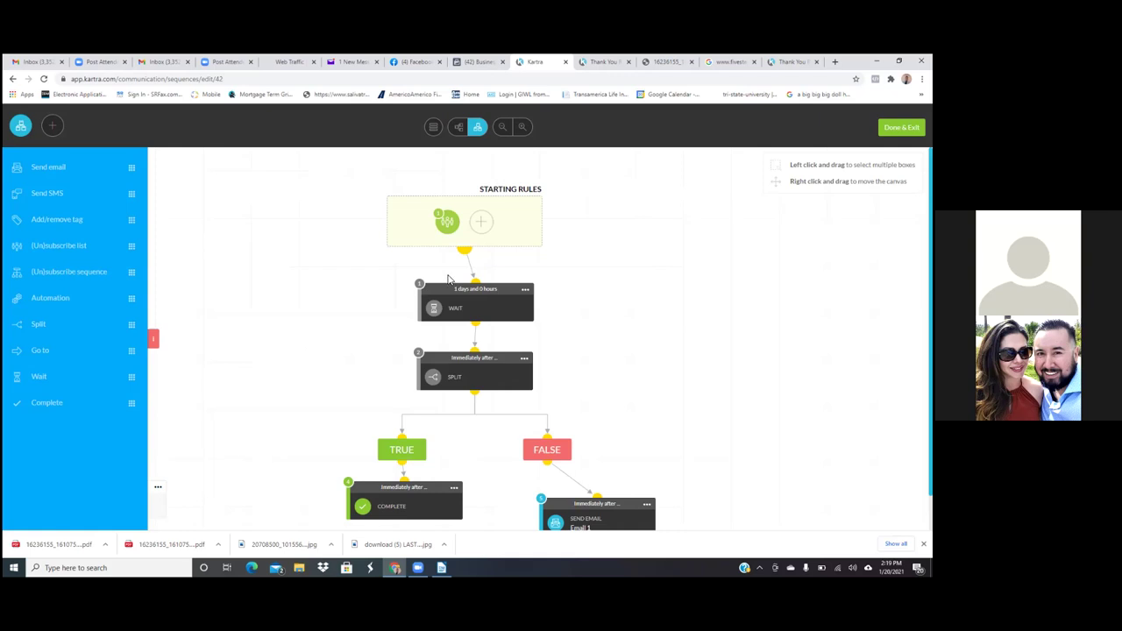
pyautogui.click(524, 289)
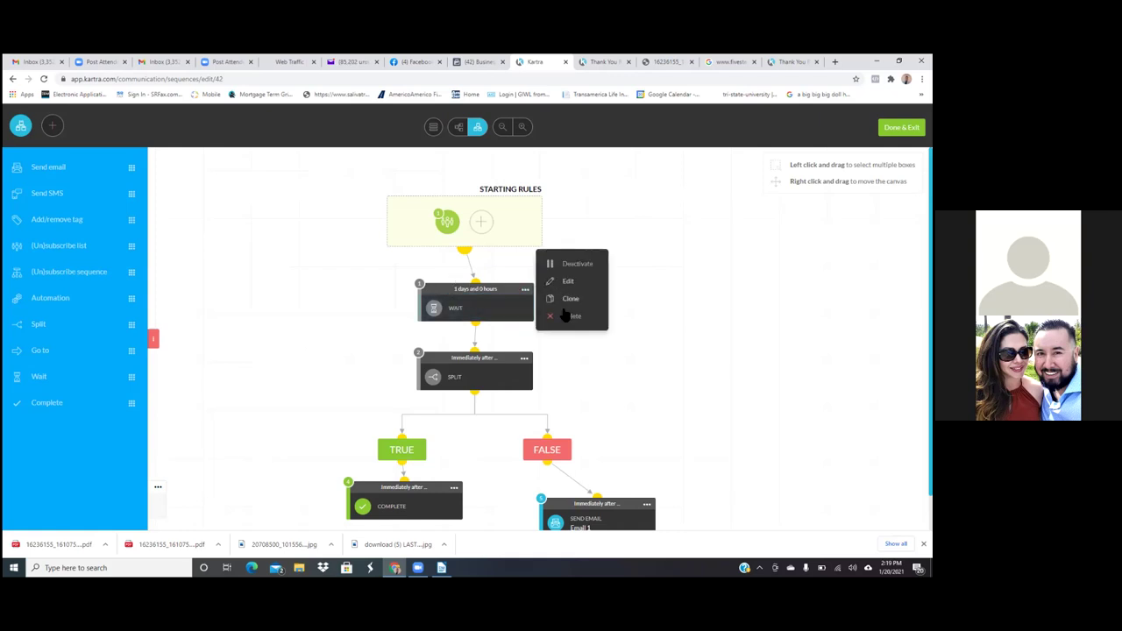
pyautogui.click(552, 319)
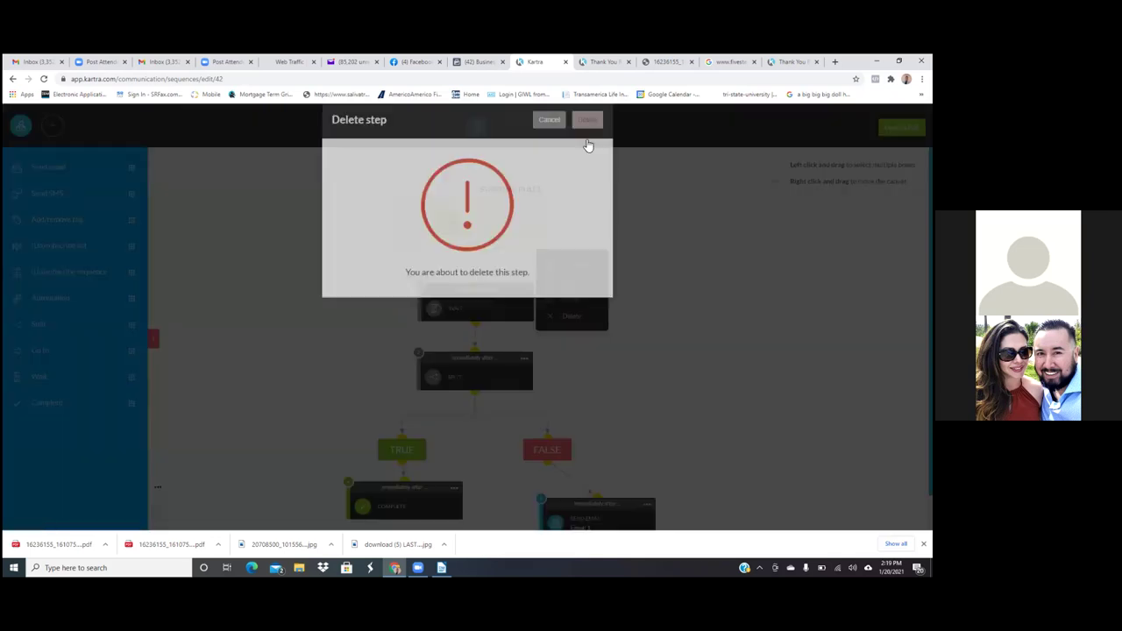
pyautogui.click(588, 141)
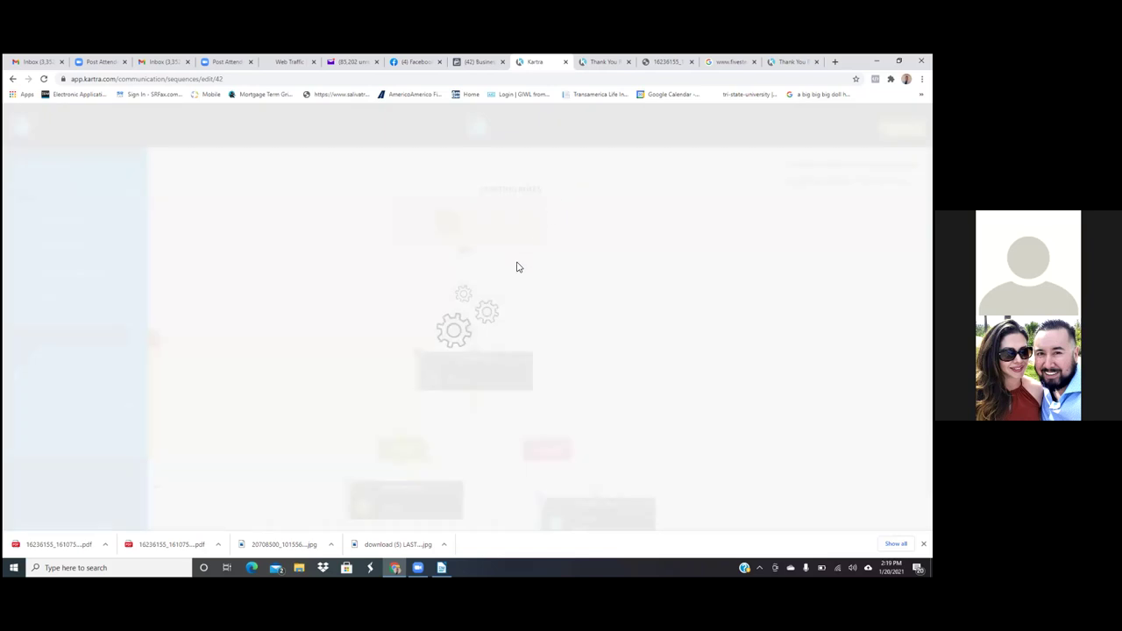
pyautogui.click(524, 358)
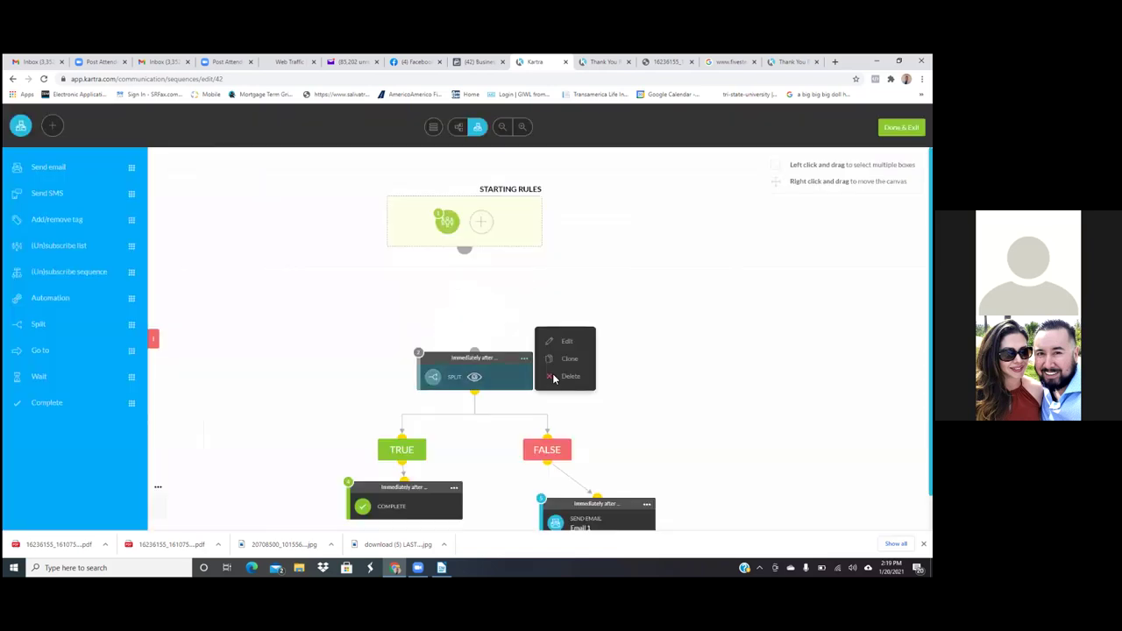
pyautogui.click(561, 376)
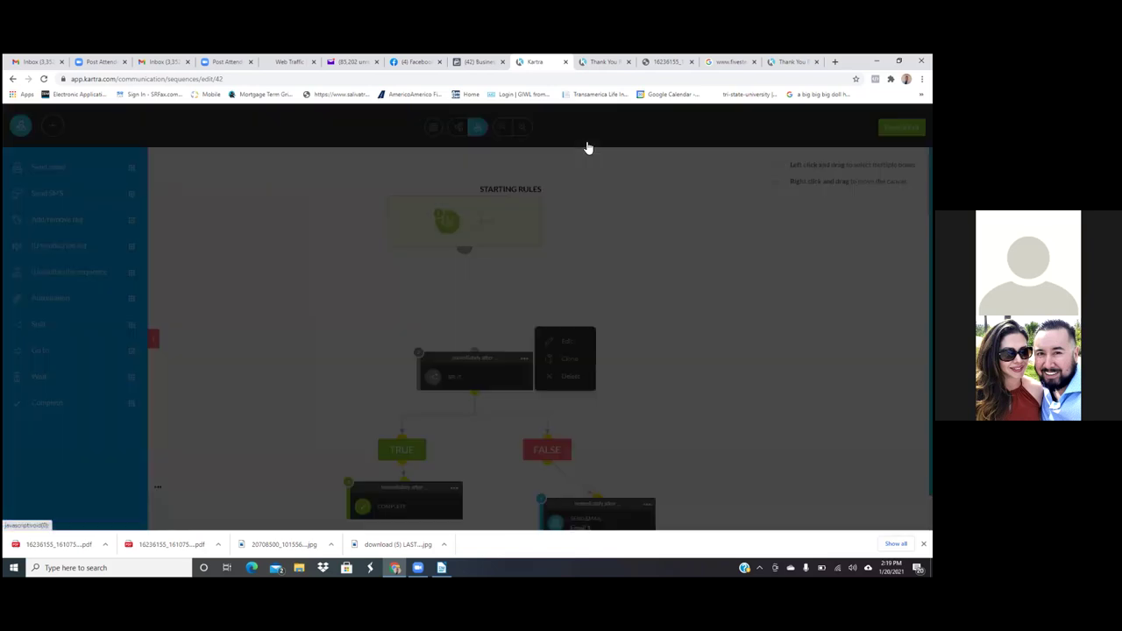
pyautogui.press('Return')
# Delete the Complete step and the Send Email step "Email 1" from the sequence canvas.
pyautogui.click(456, 490)
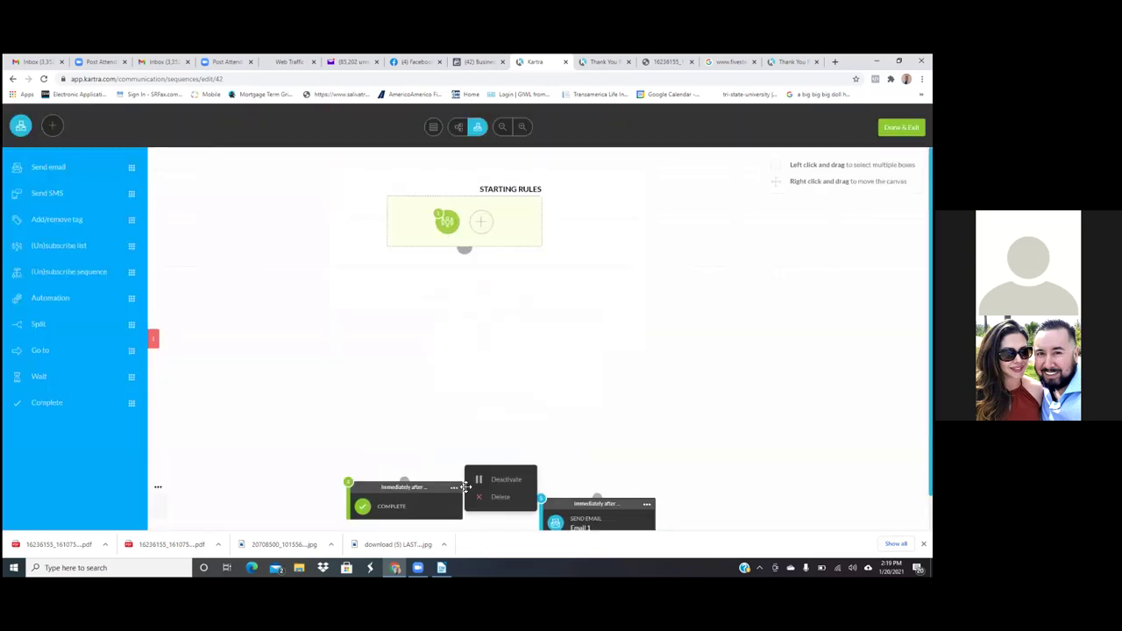
pyautogui.click(495, 497)
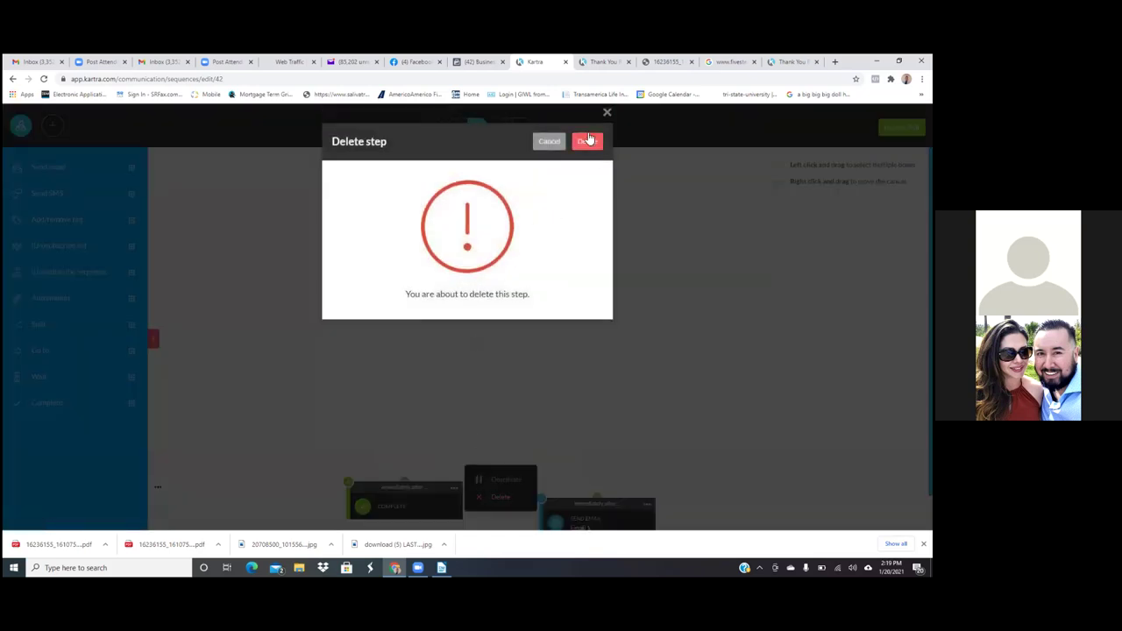
pyautogui.click(587, 142)
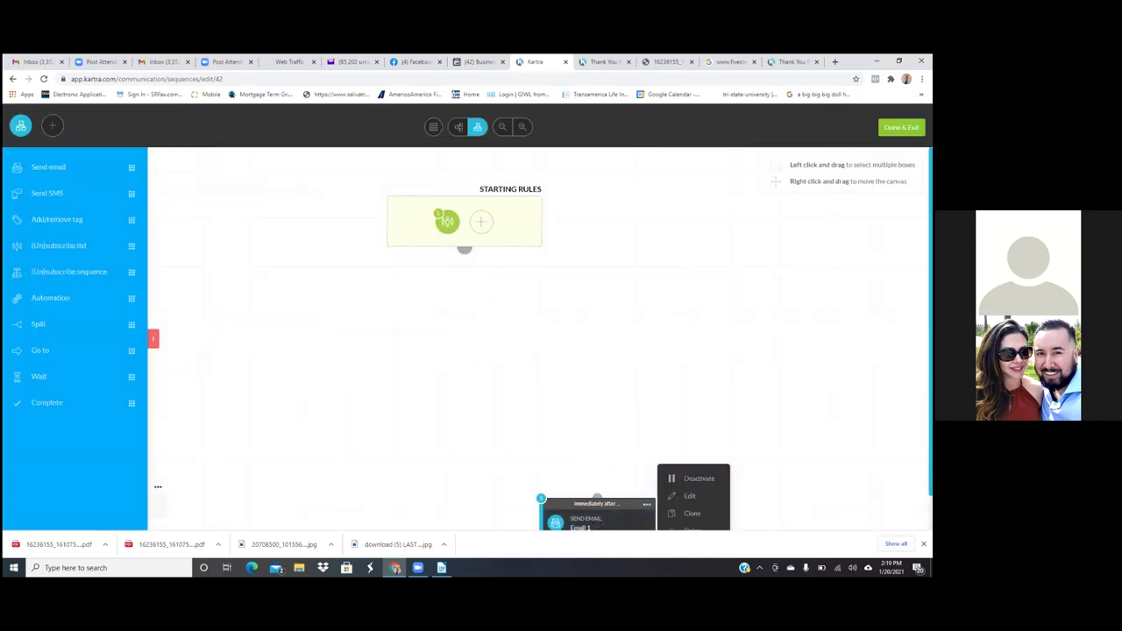
pyautogui.scroll(-1, 539, 342)
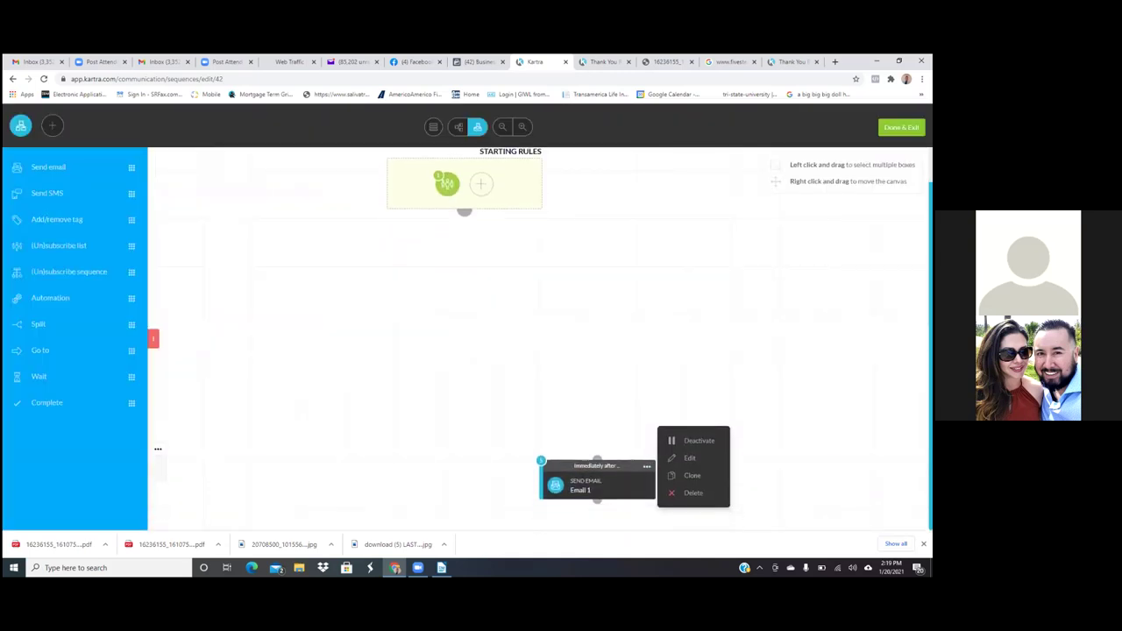
pyautogui.click(692, 475)
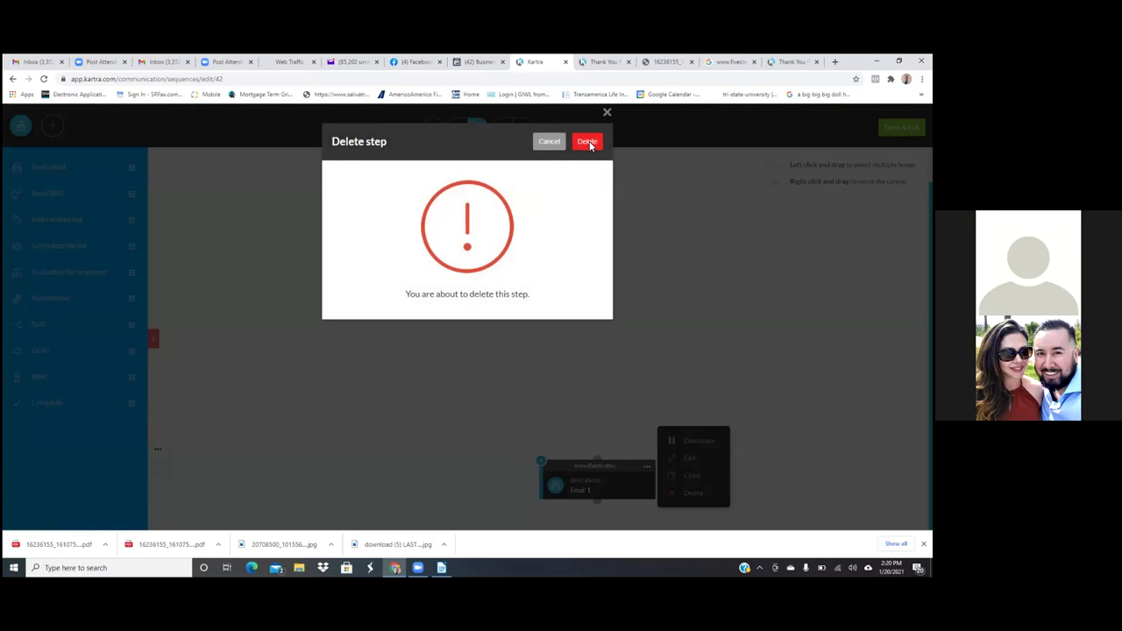
pyautogui.click(588, 142)
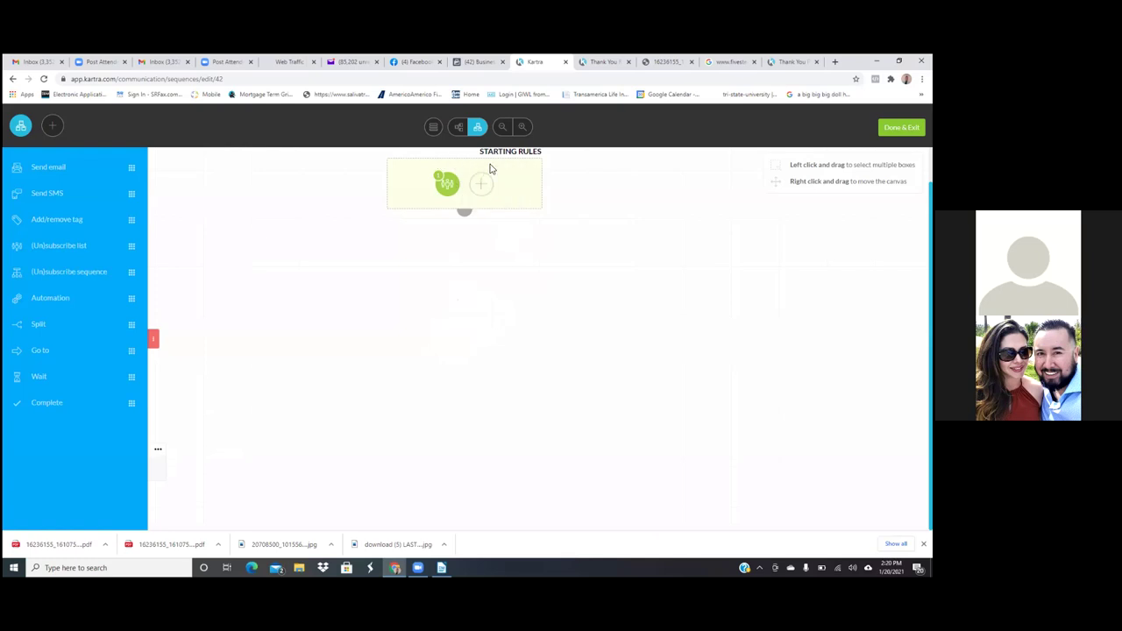
# Edit the sequence's starting rules and add an opt-in form rule for "Five tips for the restaurants".
pyautogui.moveTo(444, 187)
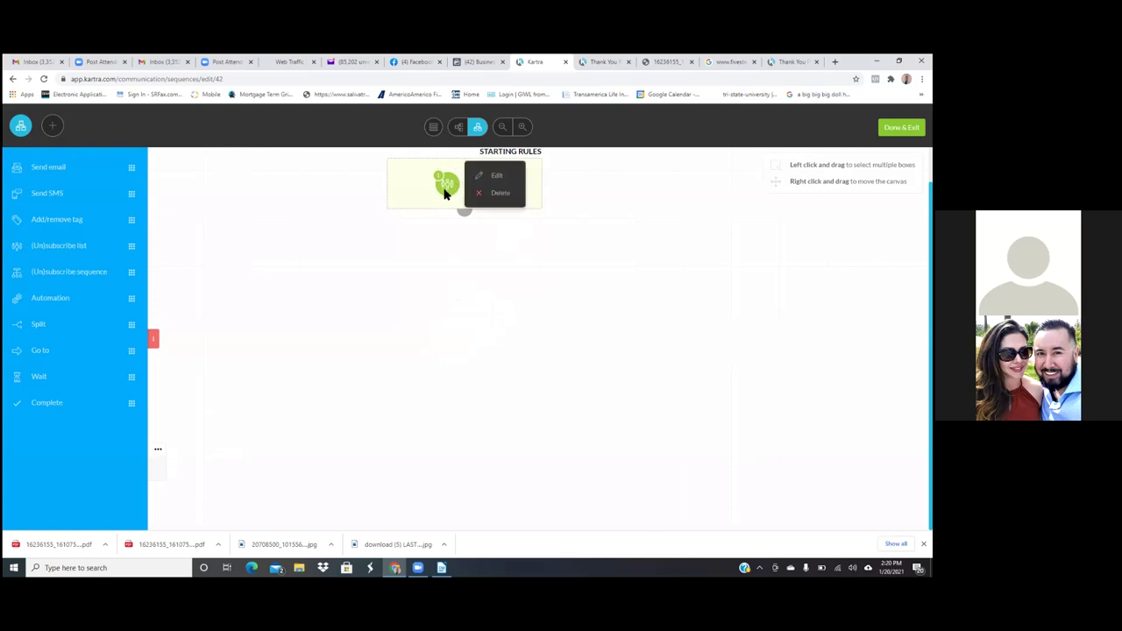
pyautogui.click(490, 177)
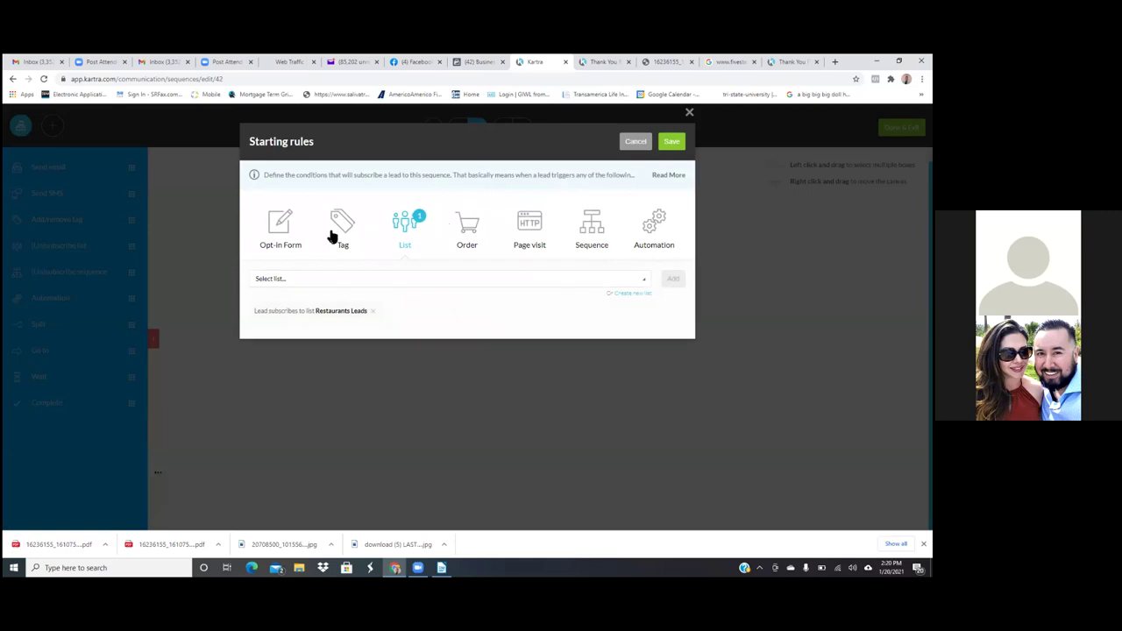
pyautogui.click(275, 233)
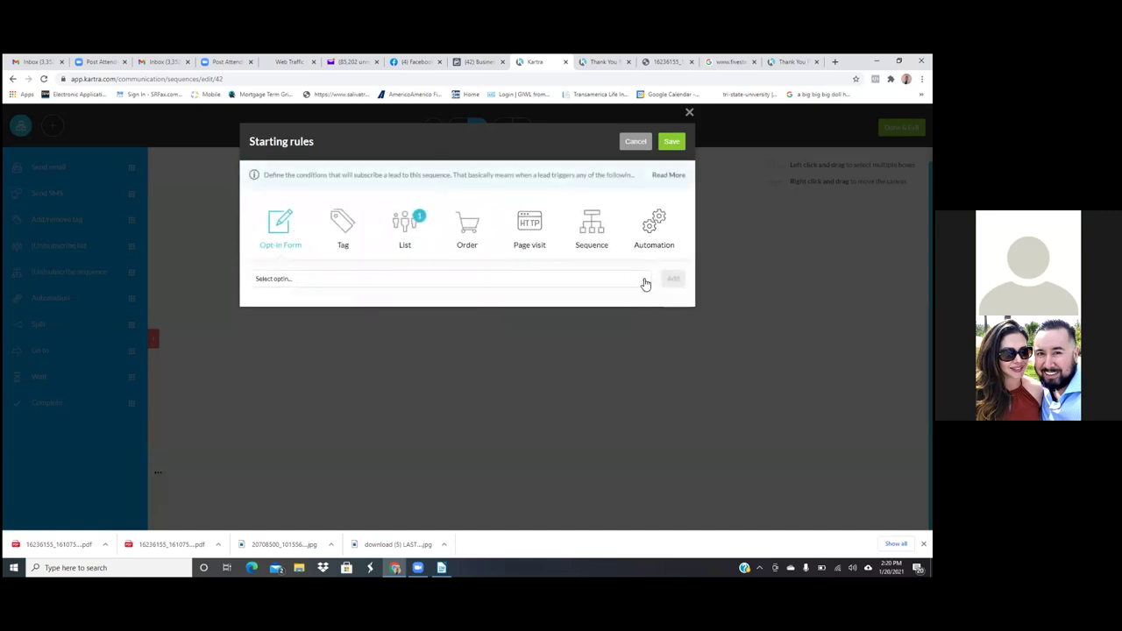
pyautogui.click(646, 281)
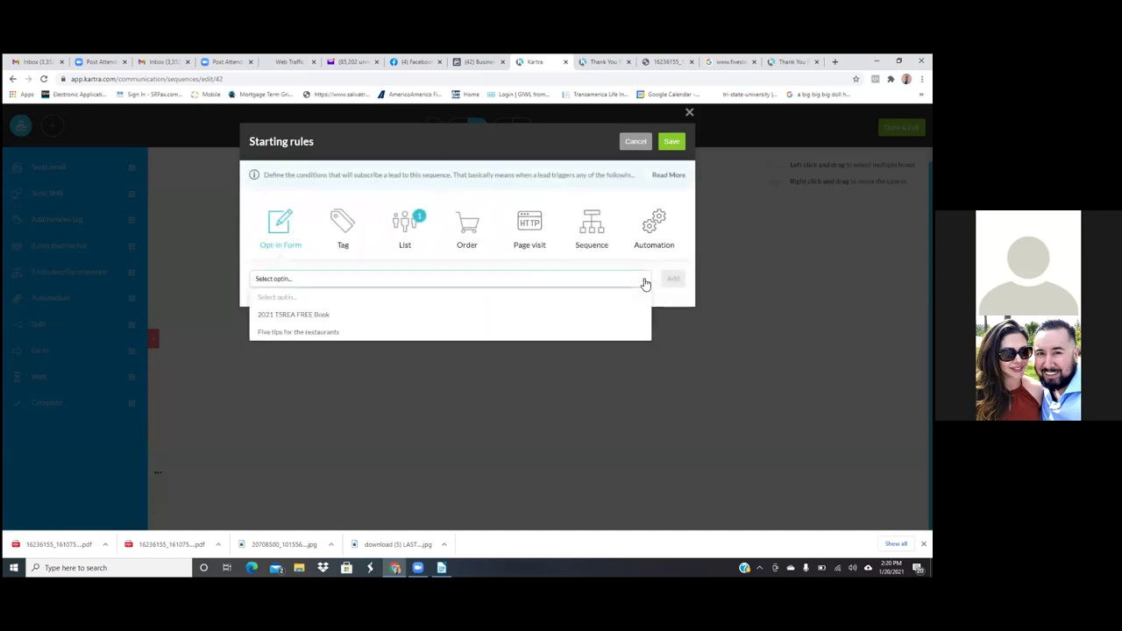
pyautogui.click(323, 333)
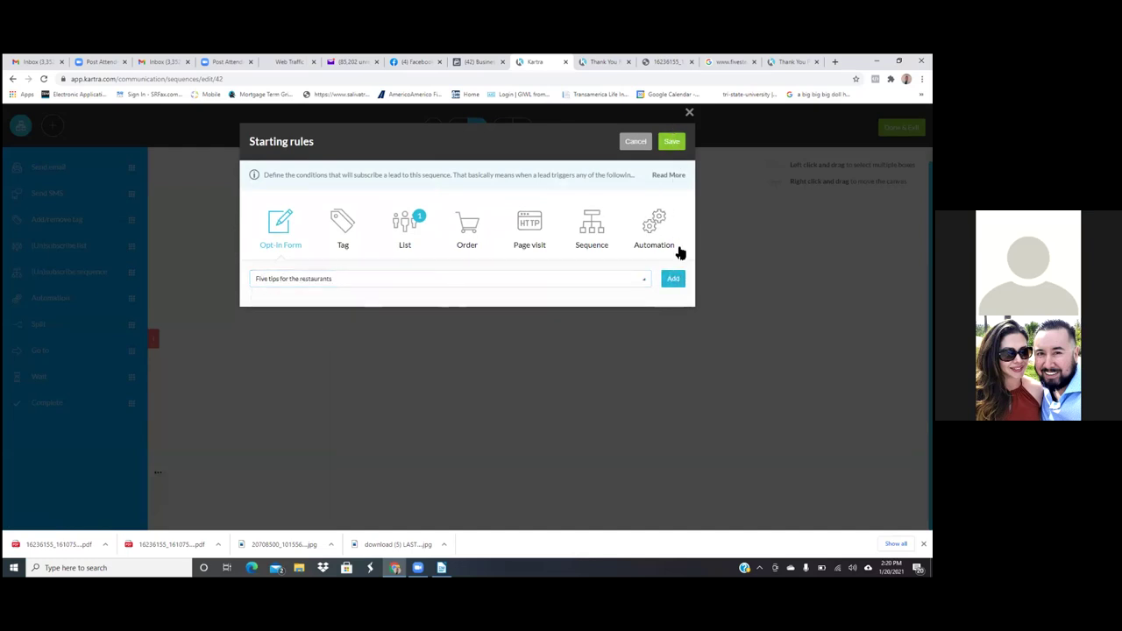
pyautogui.click(675, 280)
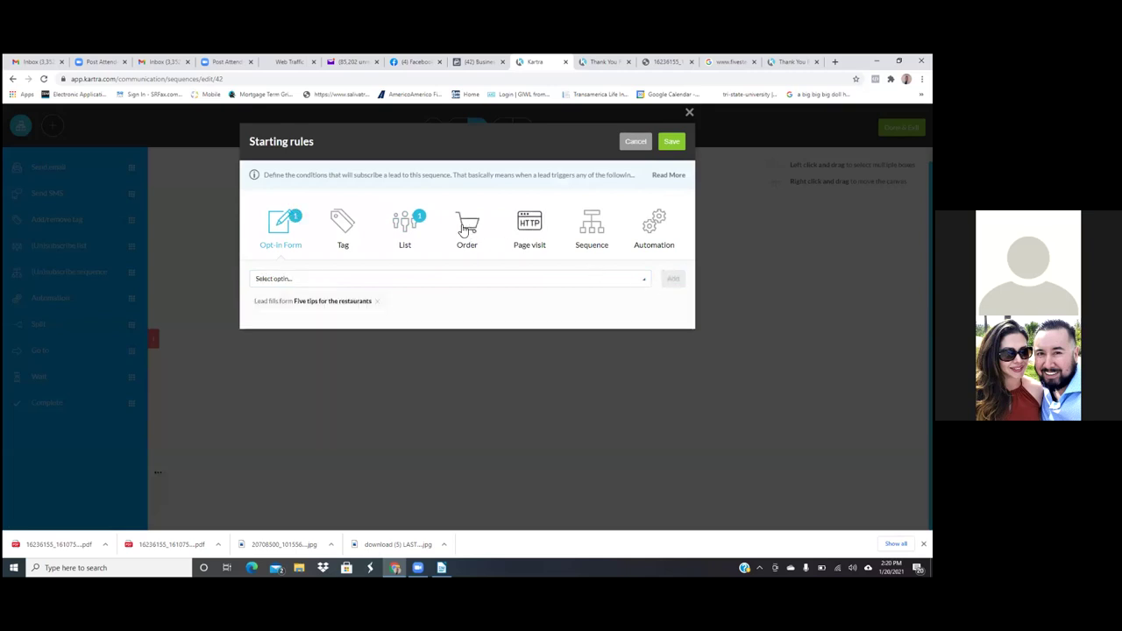
# Remove the "Restaurants Leads" list rule from the starting rules, save them, and exit the sequence builder.
pyautogui.click(408, 227)
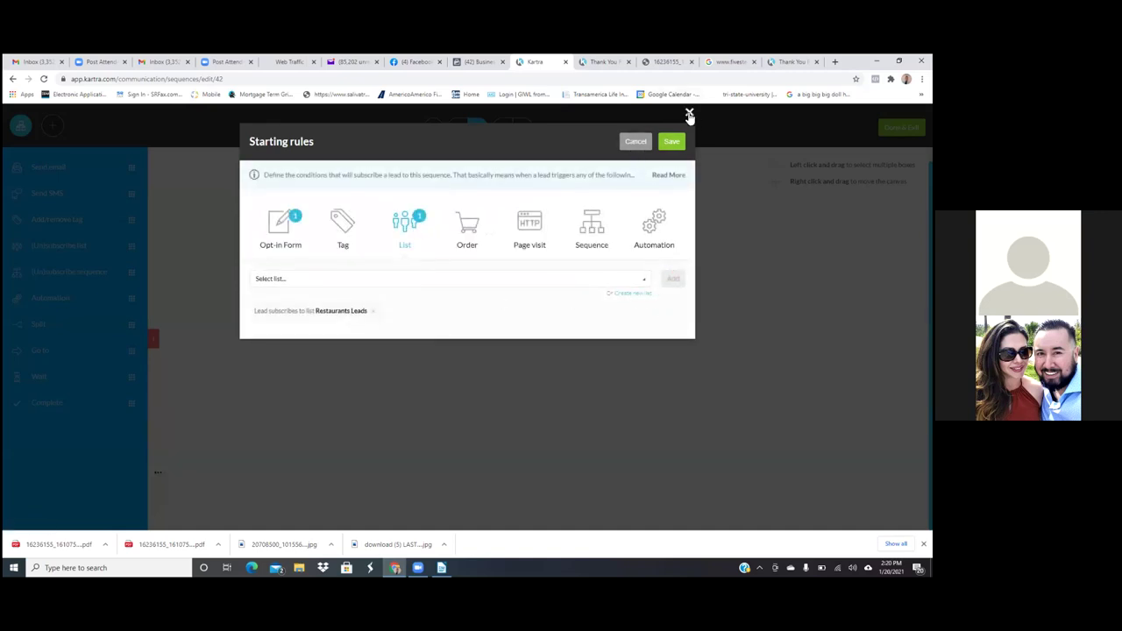
pyautogui.click(373, 311)
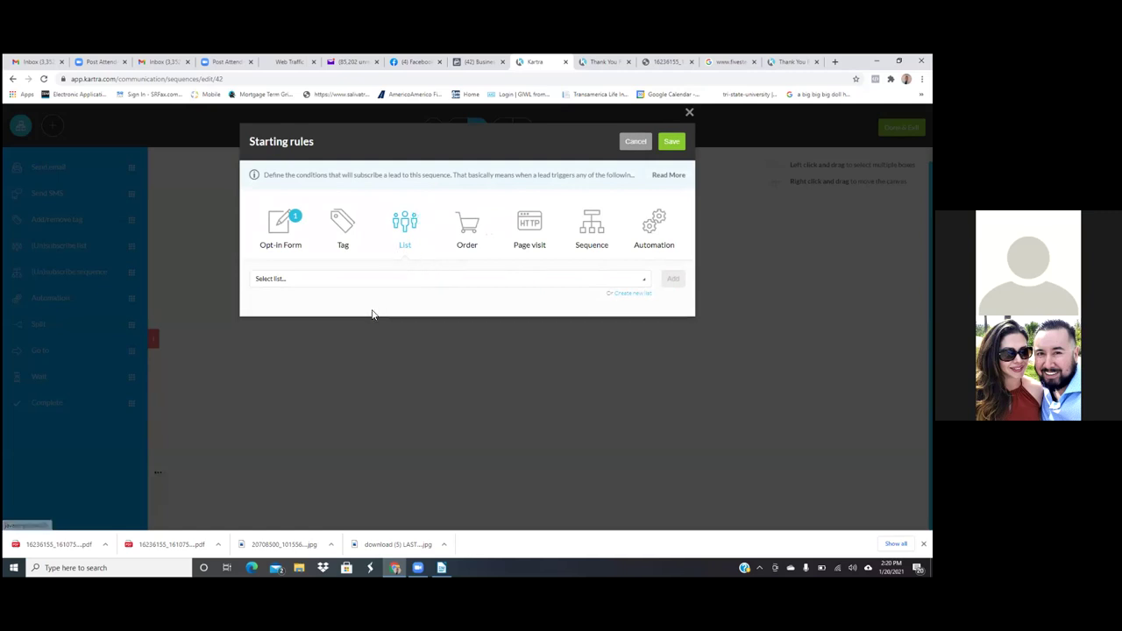
pyautogui.click(672, 142)
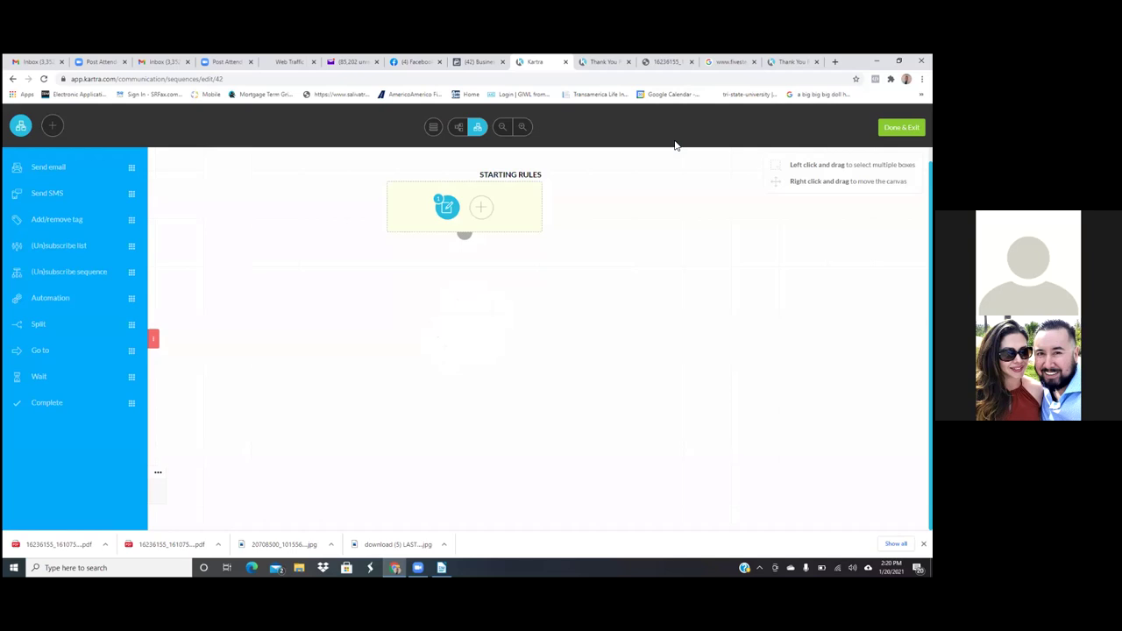
pyautogui.click(901, 127)
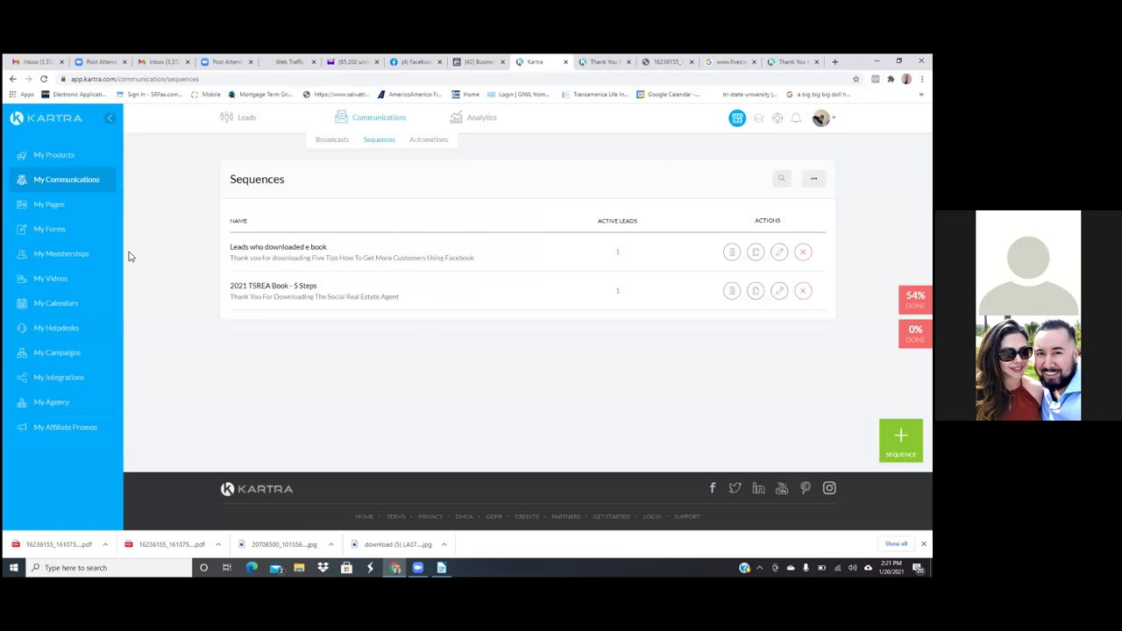
# Open the "Five tips for the restaurants" form for editing and advance through its setup to change the welcome message.
pyautogui.click(50, 230)
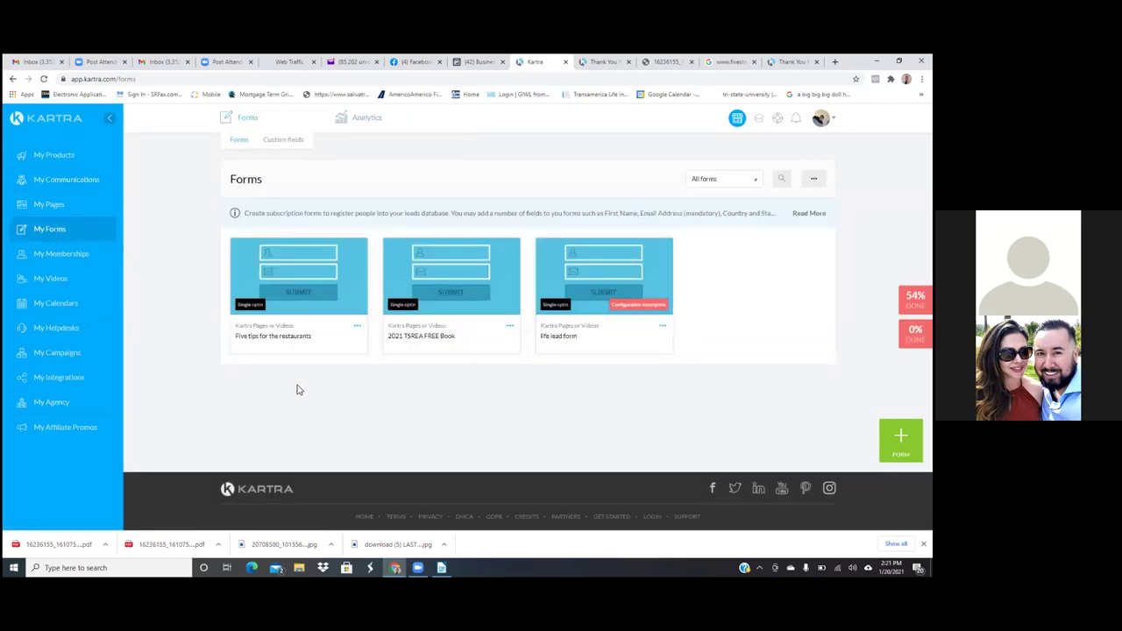
pyautogui.click(359, 327)
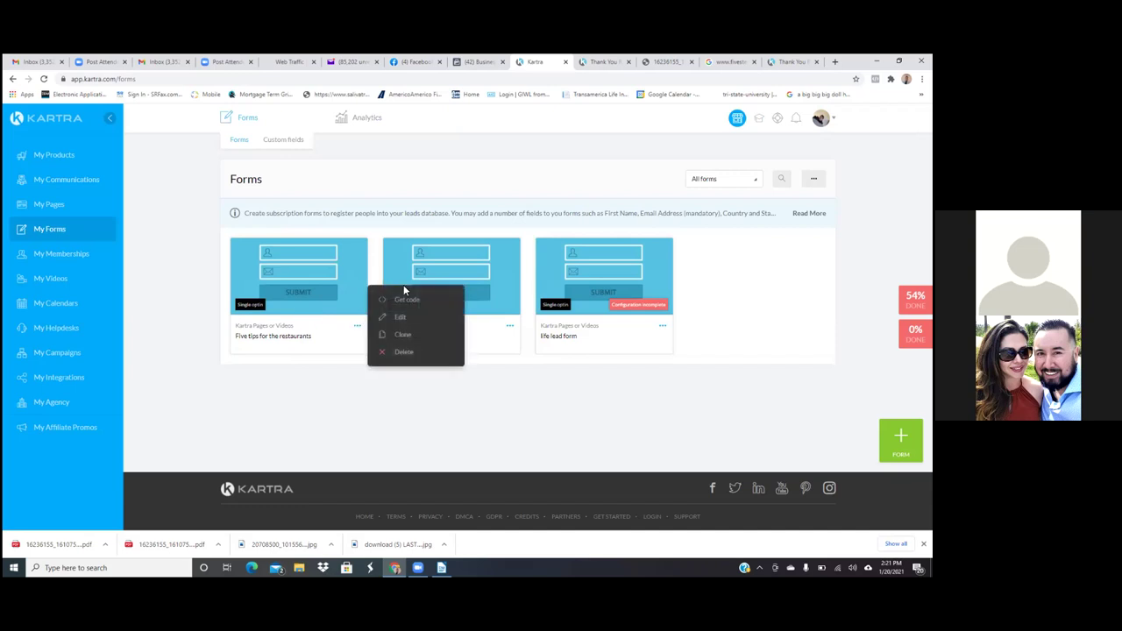
pyautogui.click(400, 318)
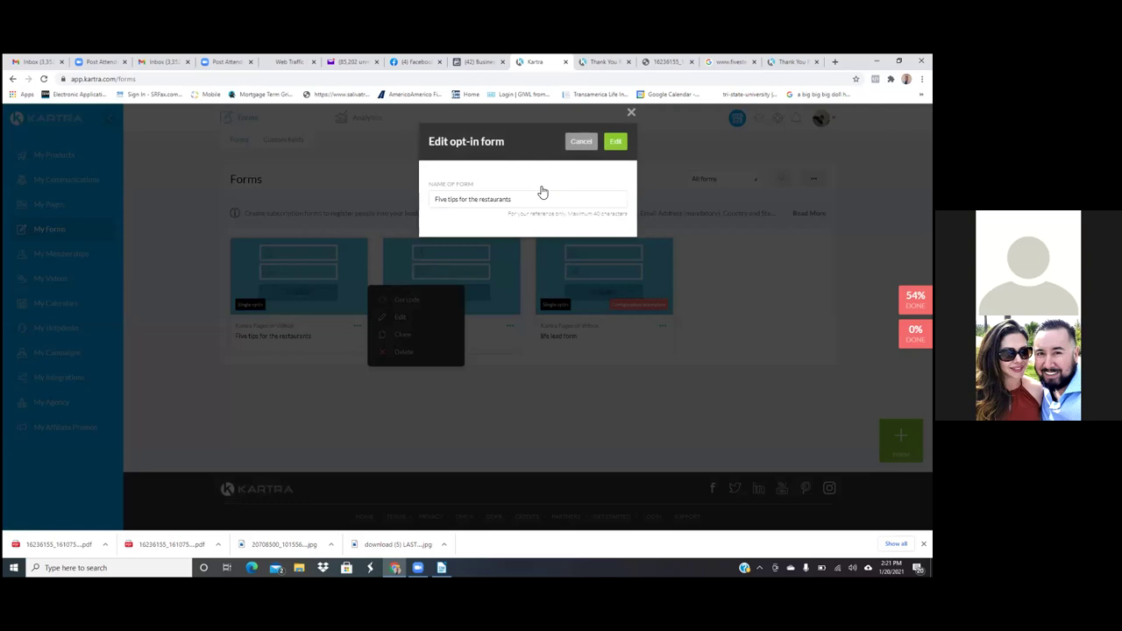
pyautogui.click(615, 142)
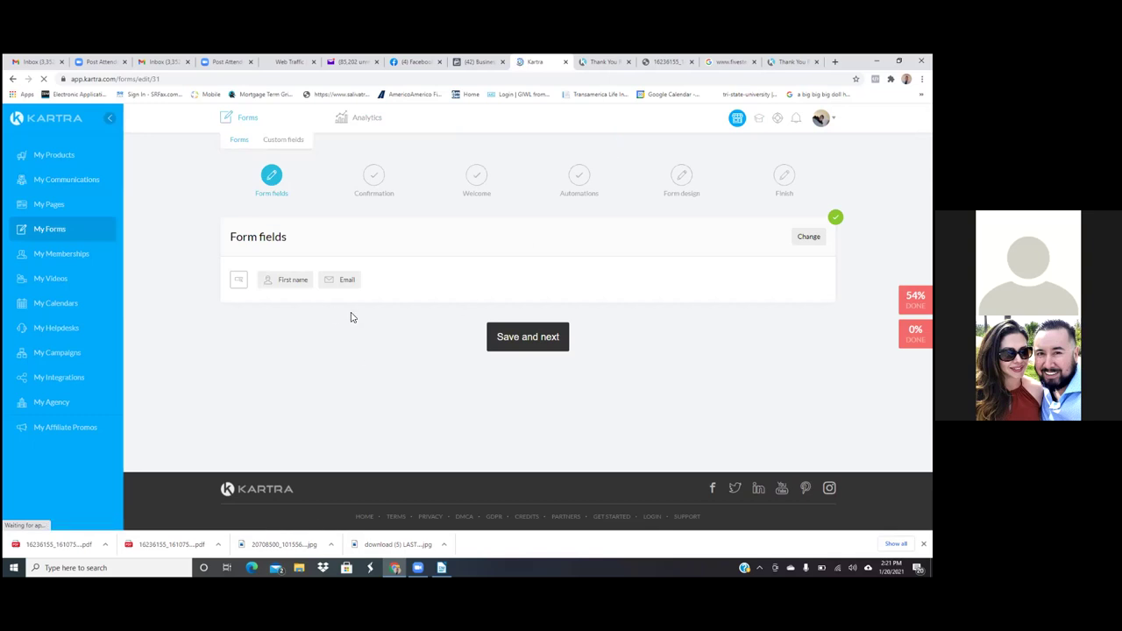
pyautogui.click(527, 338)
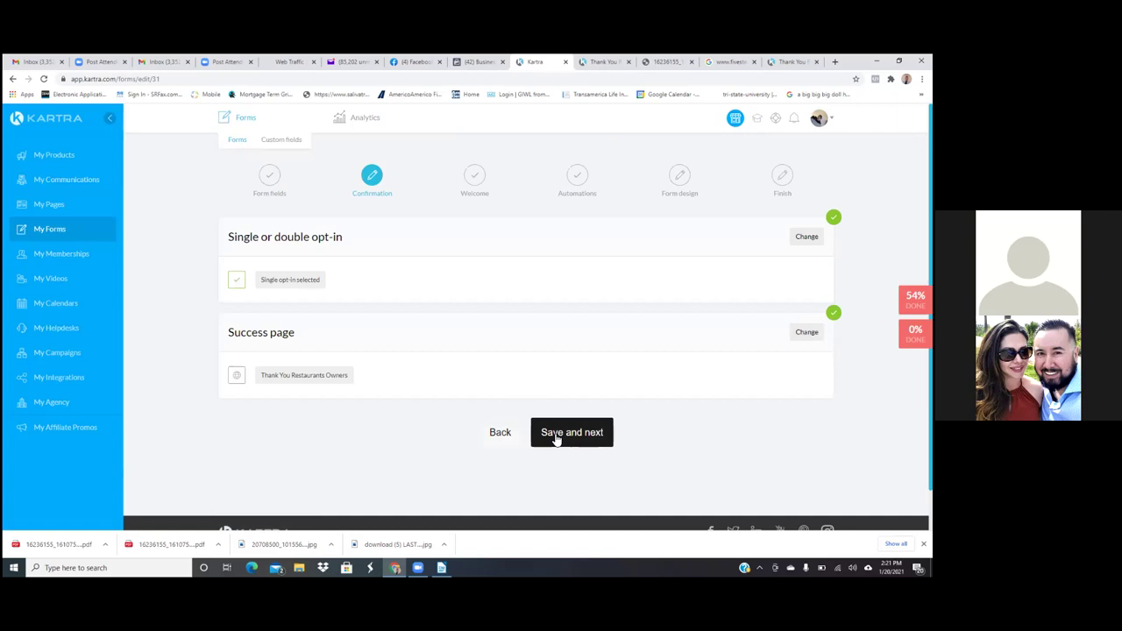
pyautogui.click(555, 439)
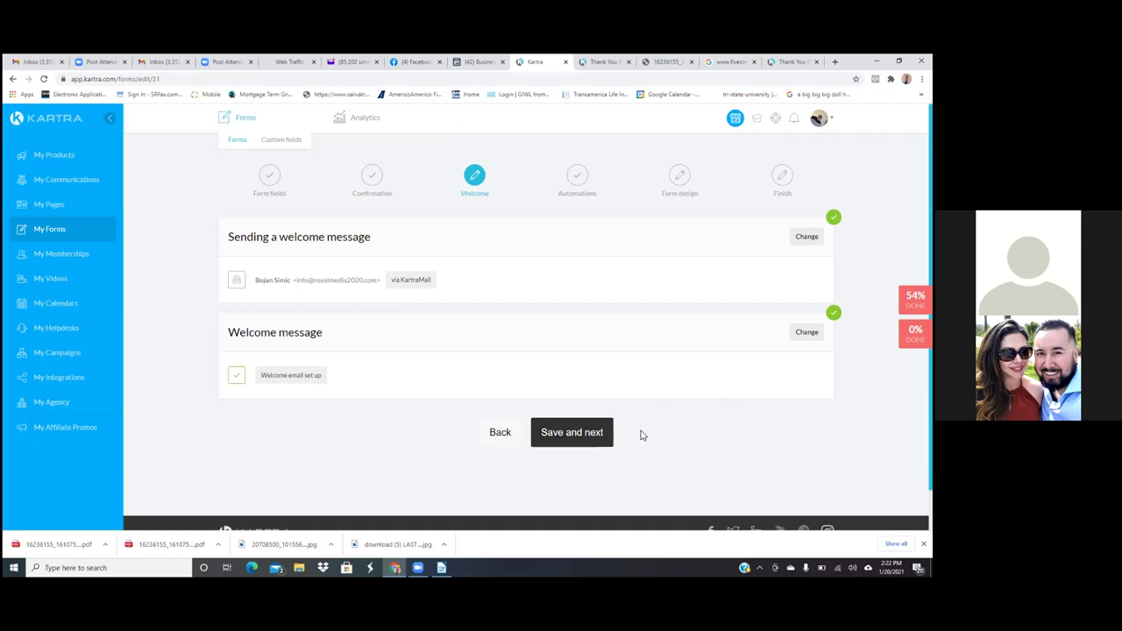
pyautogui.click(580, 429)
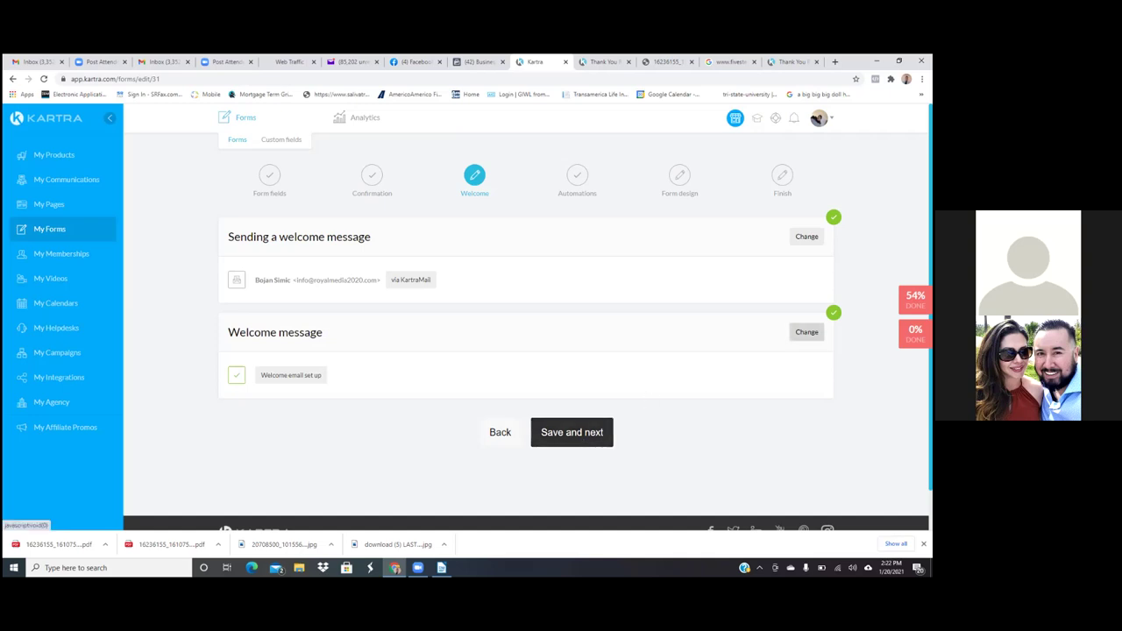
pyautogui.click(807, 331)
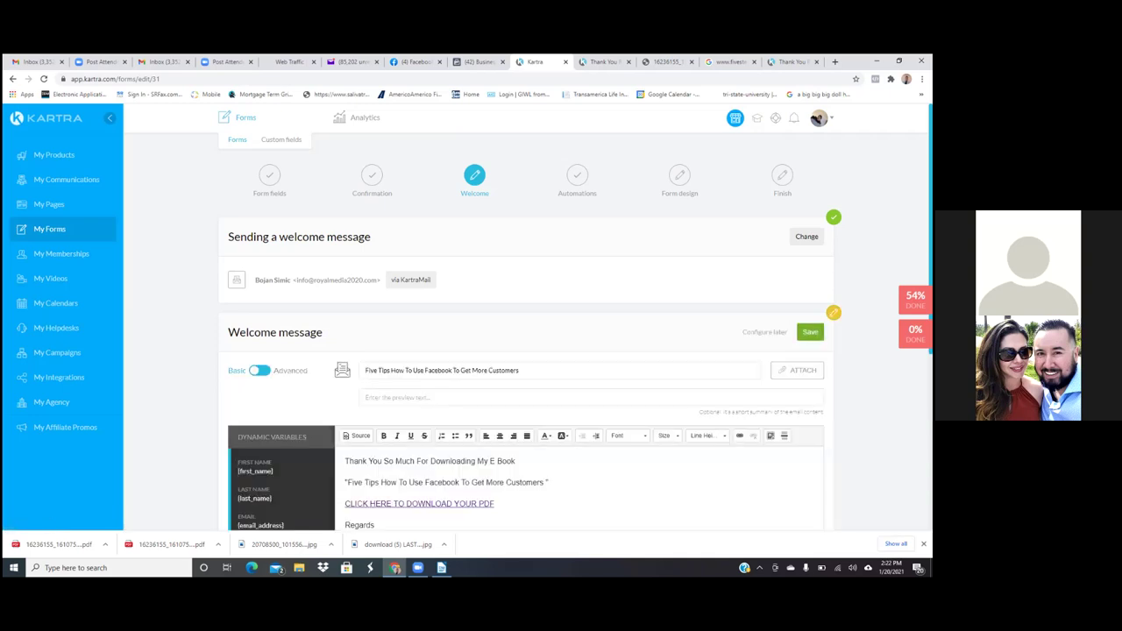
# Delete the entire body text of the welcome email, from the thank-you line through "Regards".
pyautogui.scroll(-2, 526, 350)
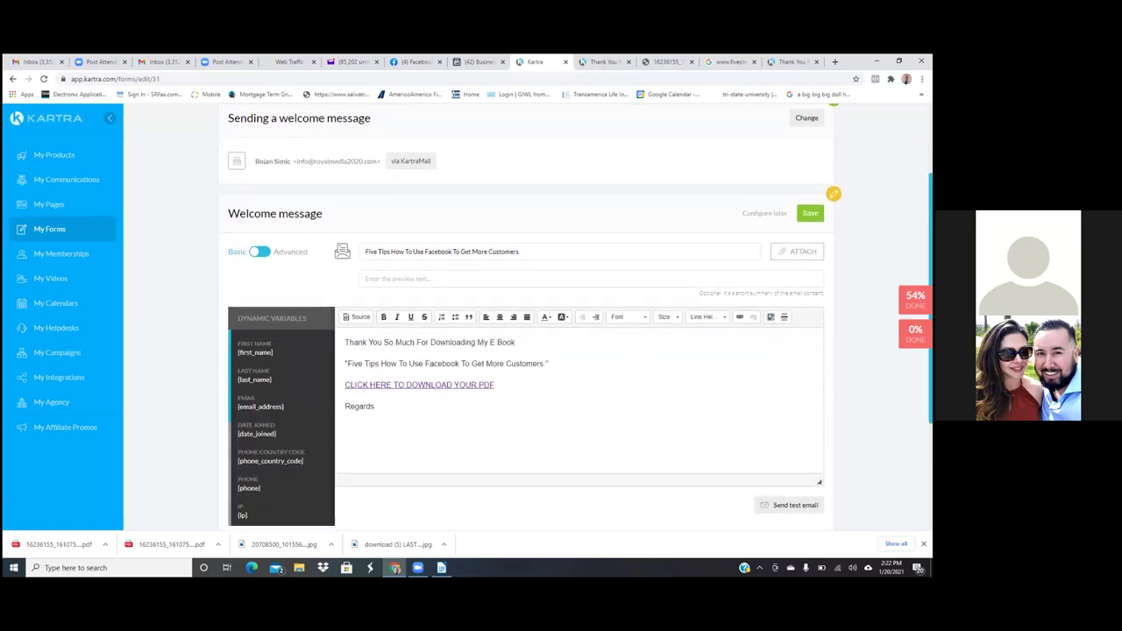
pyautogui.scroll(-1, 482, 421)
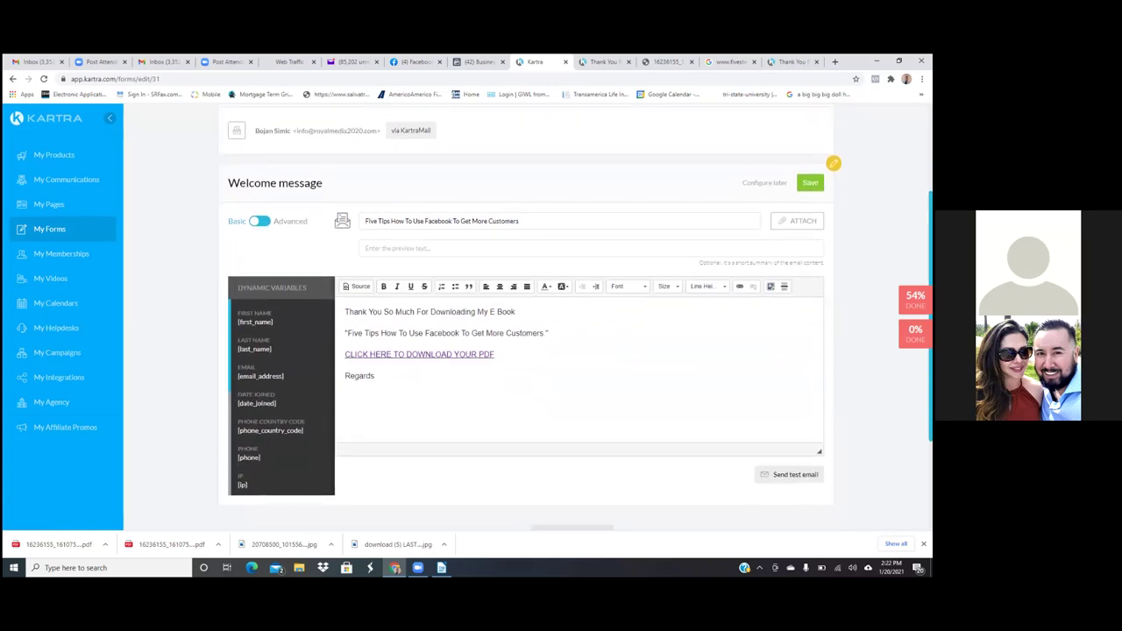
pyautogui.click(377, 377)
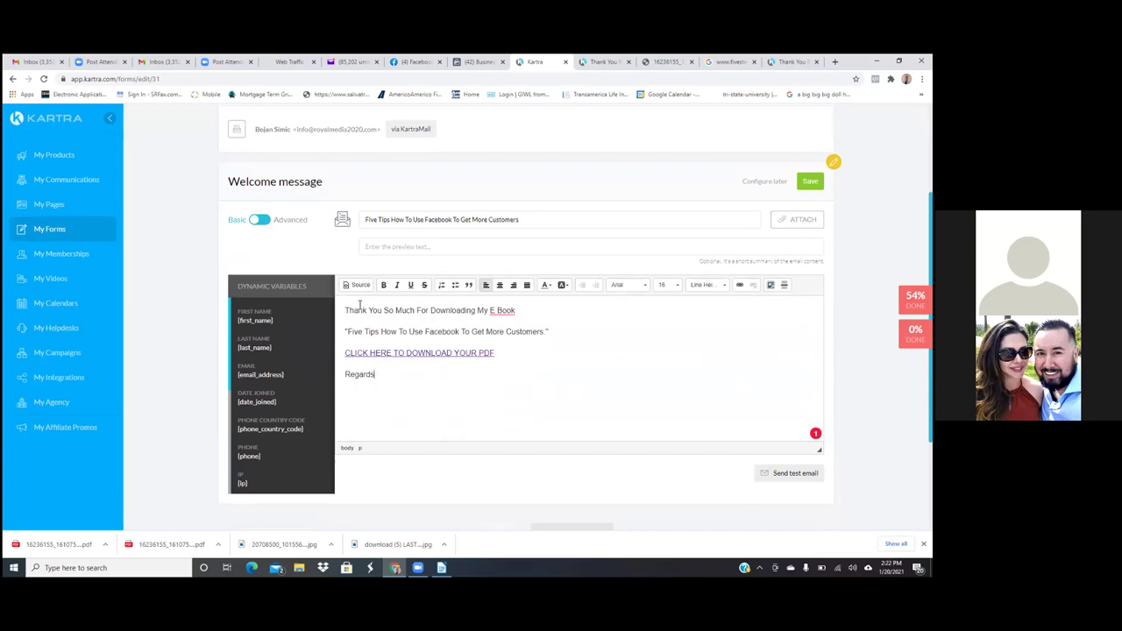
pyautogui.moveTo(341, 309); pyautogui.dragTo(503, 398)
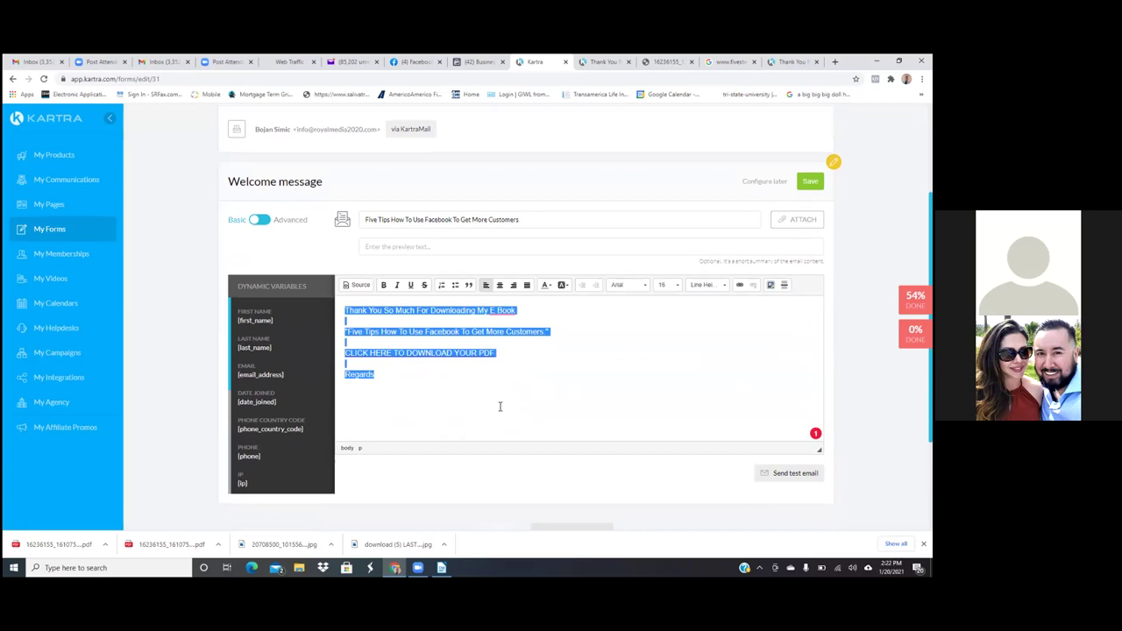
pyautogui.click(562, 388)
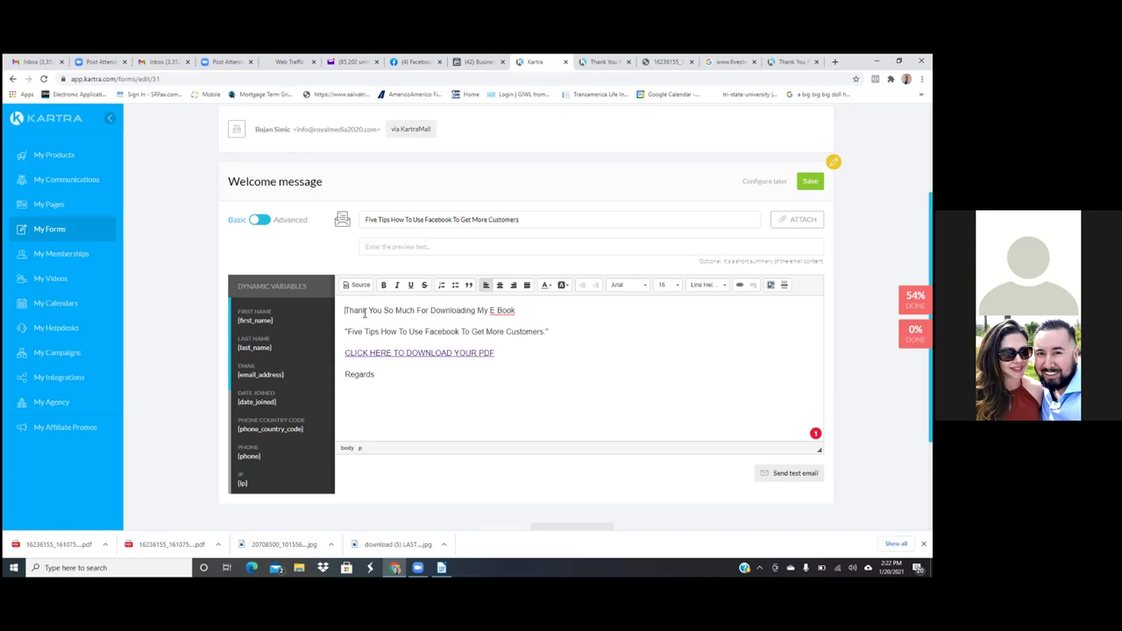
pyautogui.moveTo(344, 309); pyautogui.dragTo(523, 376)
pyautogui.press('BackSpace')
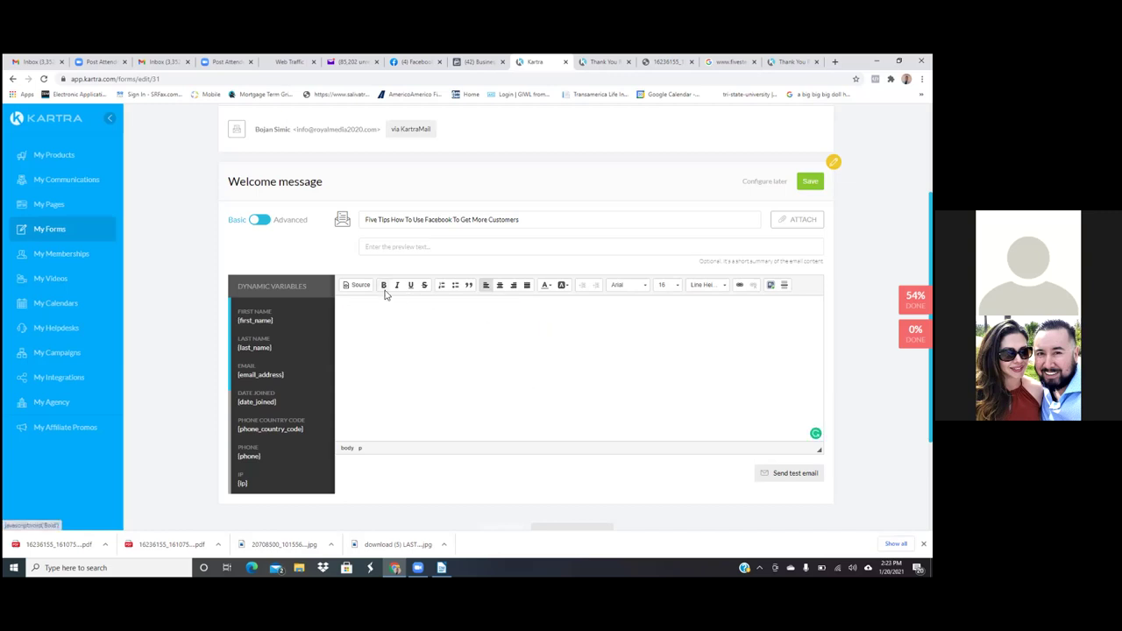
# Switch the welcome message to the advanced editor and delete the snowy forest banner from the saved templates, confirming the deletion.
pyautogui.click(268, 223)
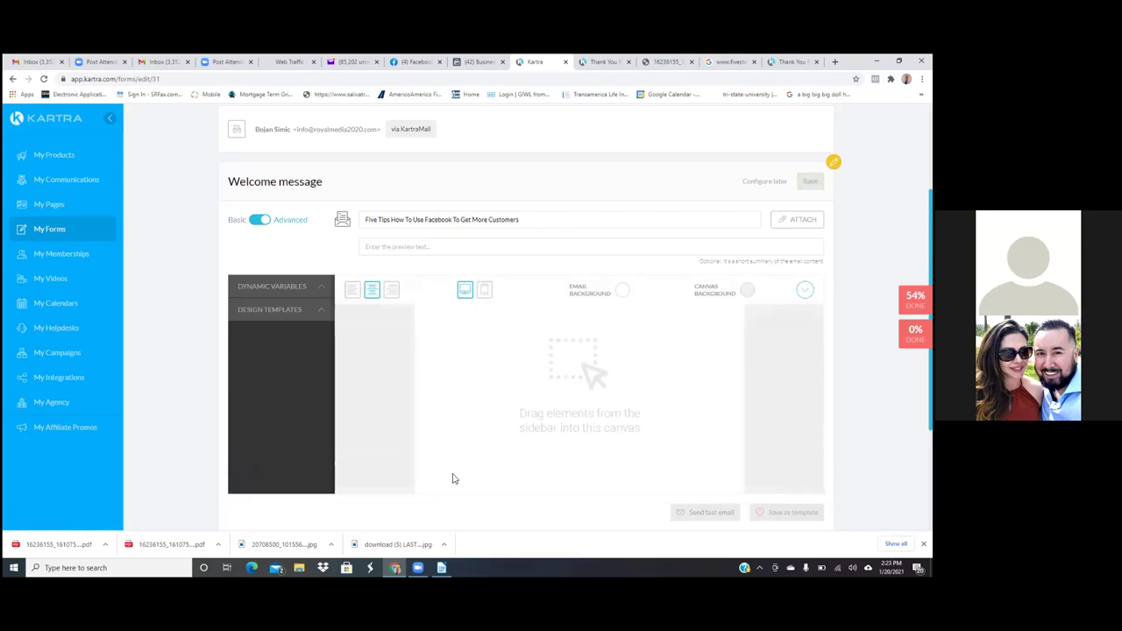
pyautogui.click(320, 315)
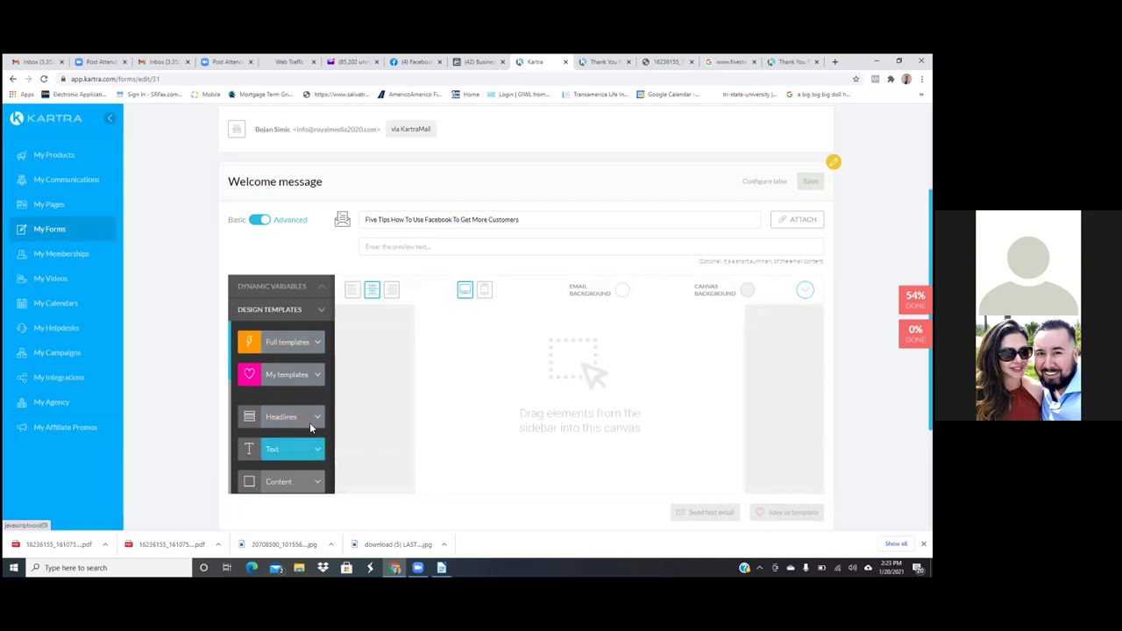
pyautogui.click(283, 377)
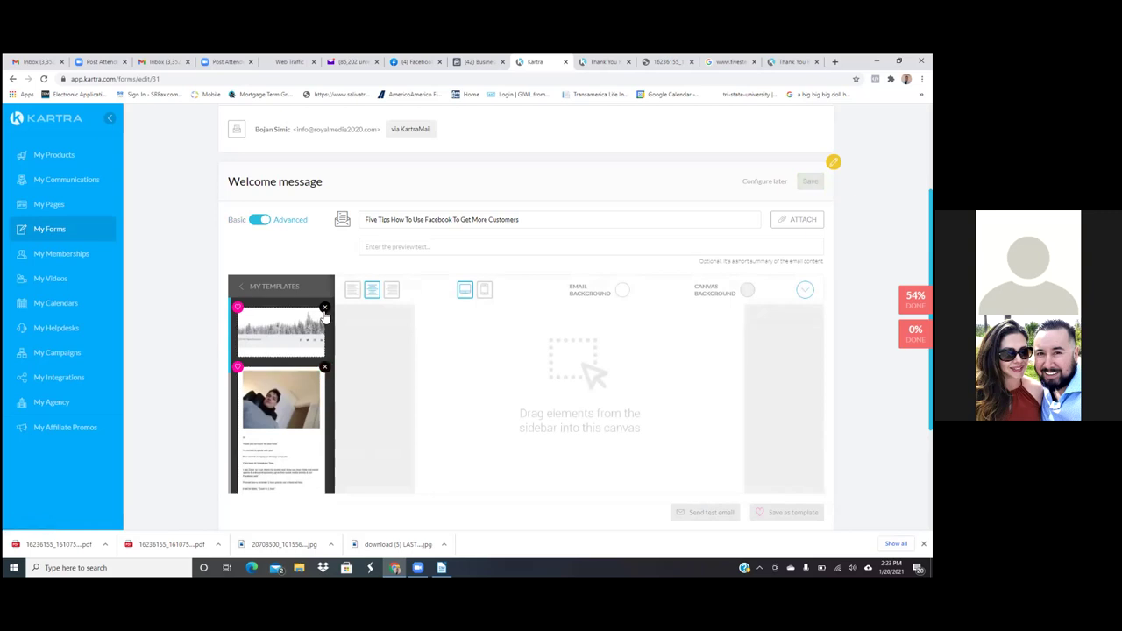
pyautogui.click(325, 309)
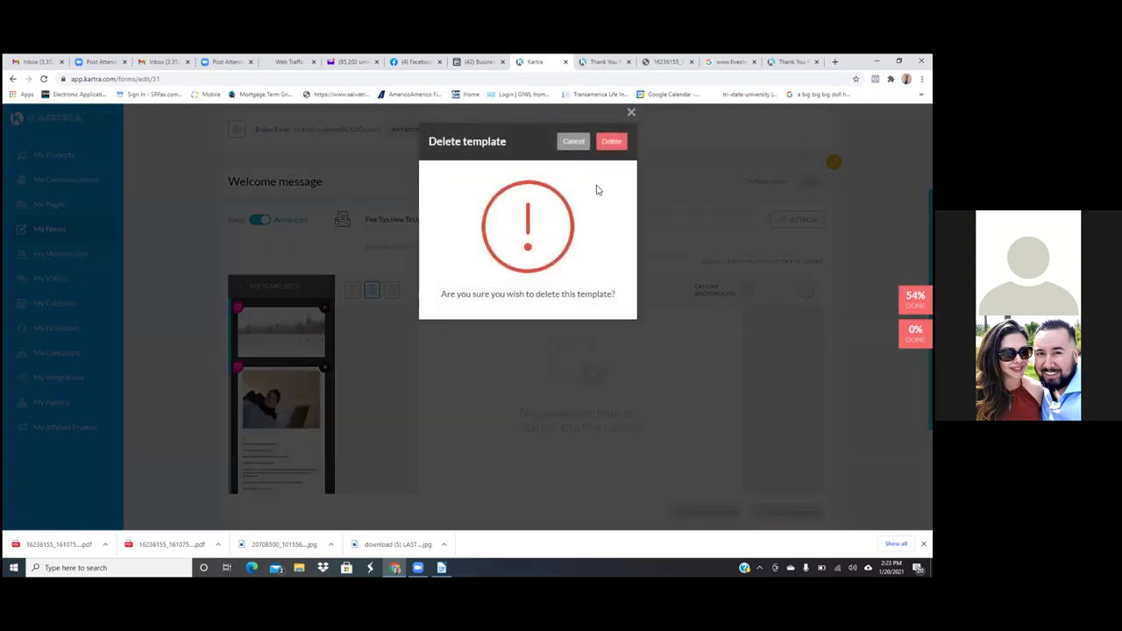
pyautogui.click(615, 143)
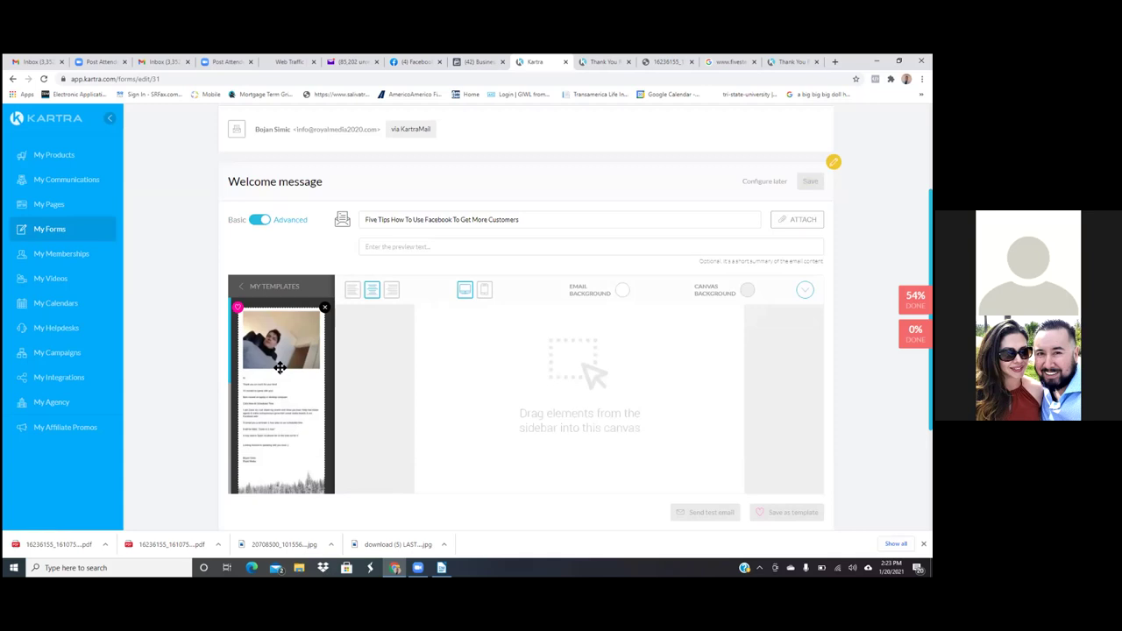
# Place the saved template with the portrait photo on the email canvas and remove its photo, keeping the text block.
pyautogui.moveTo(279, 383)
pyautogui.mouseDown()
pyautogui.moveTo(363, 406)
pyautogui.moveTo(483, 394)
pyautogui.moveTo(573, 317)
pyautogui.moveTo(359, 416)
pyautogui.moveTo(286, 399)
pyautogui.mouseUp()
pyautogui.moveTo(294, 339); pyautogui.dragTo(580, 326)
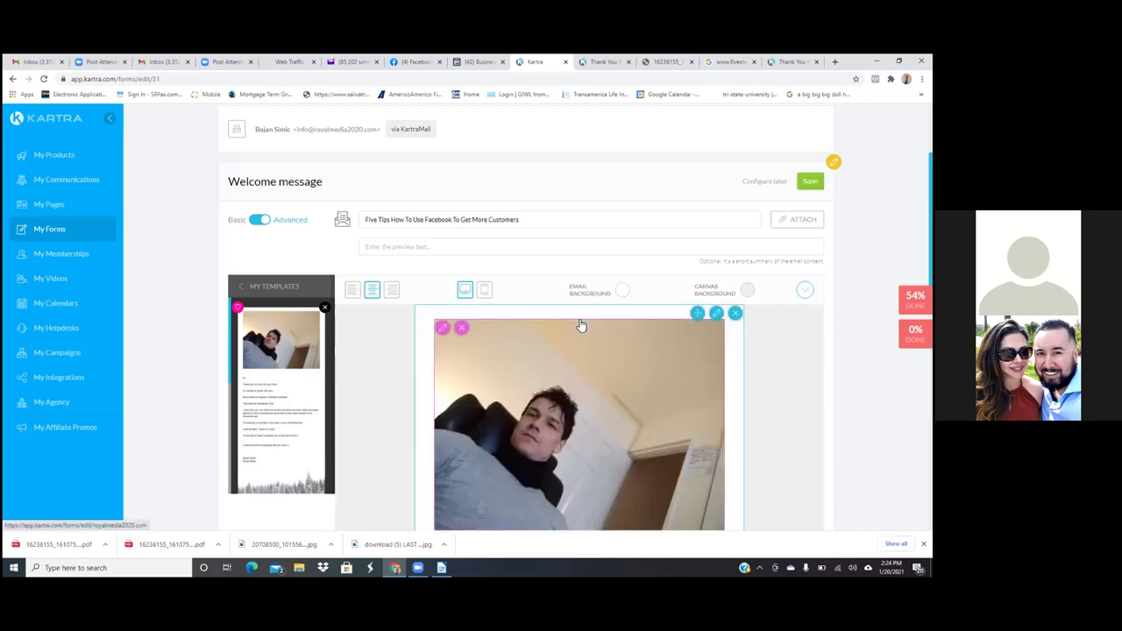
pyautogui.click(462, 330)
pyautogui.click(564, 359)
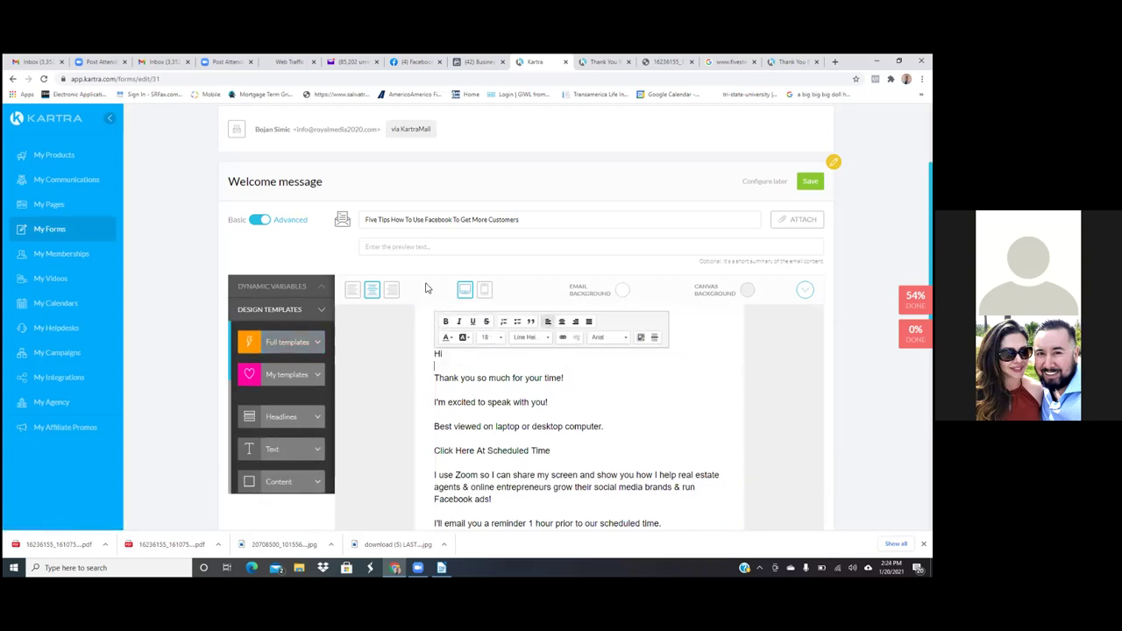
# Delete the portrait photo template and the purple numbered-list template from the saved templates, confirming each deletion.
pyautogui.click(285, 375)
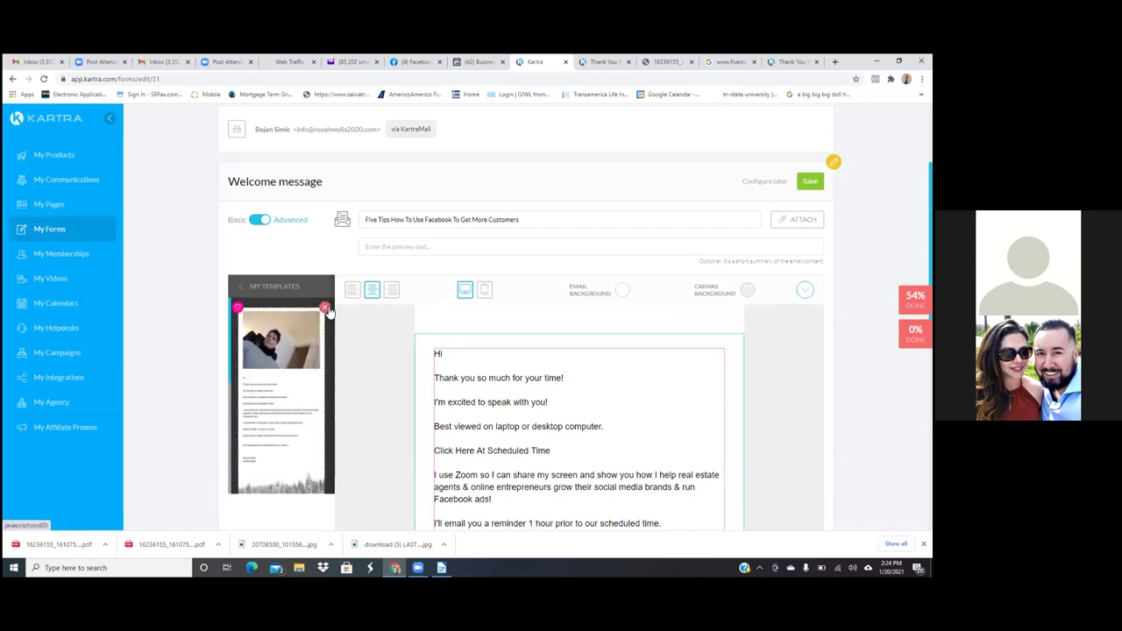
pyautogui.click(326, 309)
pyautogui.click(612, 143)
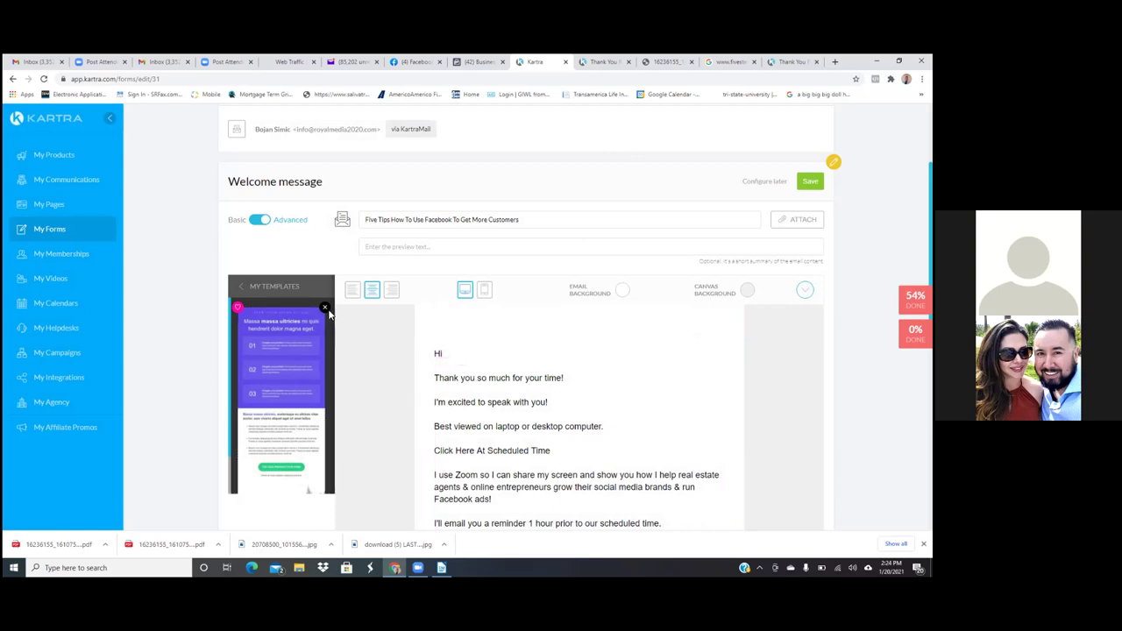
pyautogui.click(325, 311)
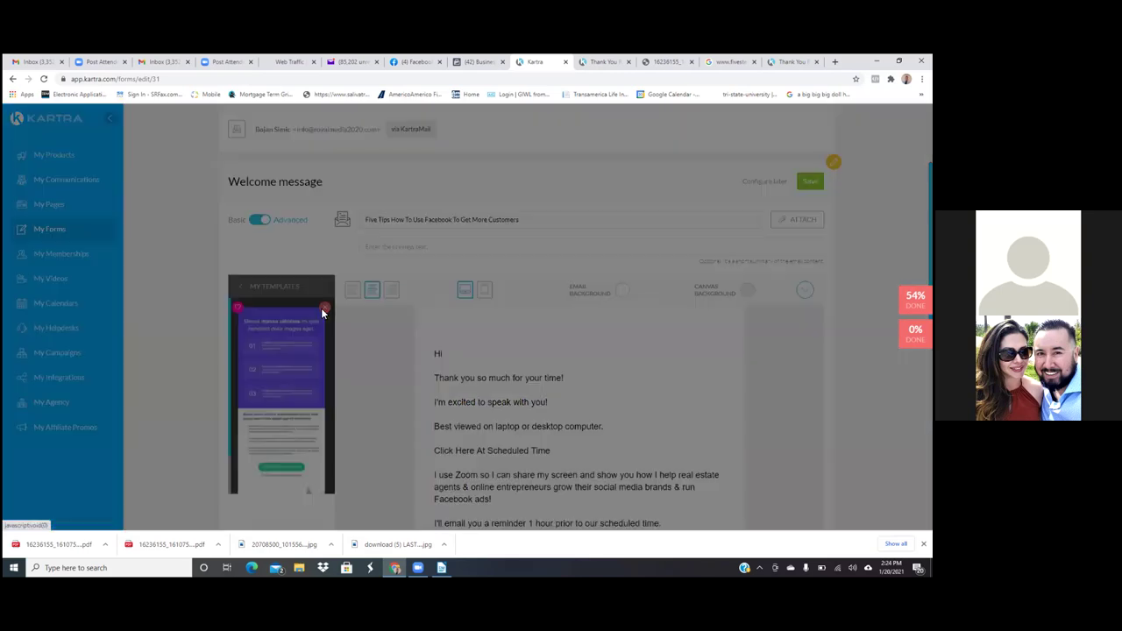
pyautogui.click(605, 144)
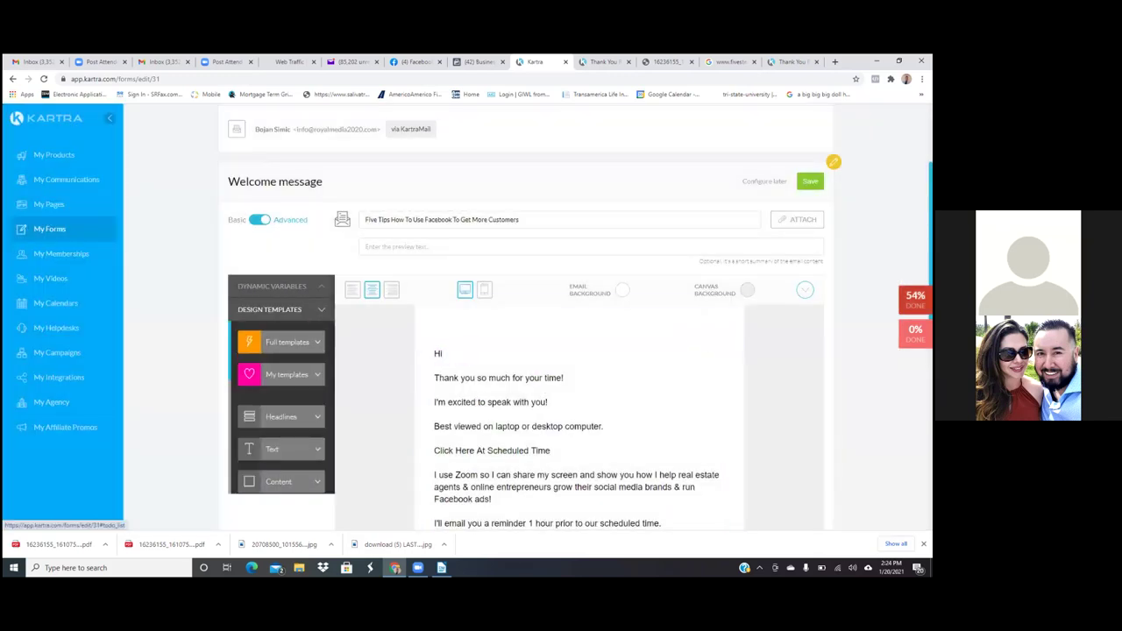
# Change the footer's copyright year to 2021 and add "Royal Media" after "All Rights Reserved".
pyautogui.scroll(-3, 579, 351)
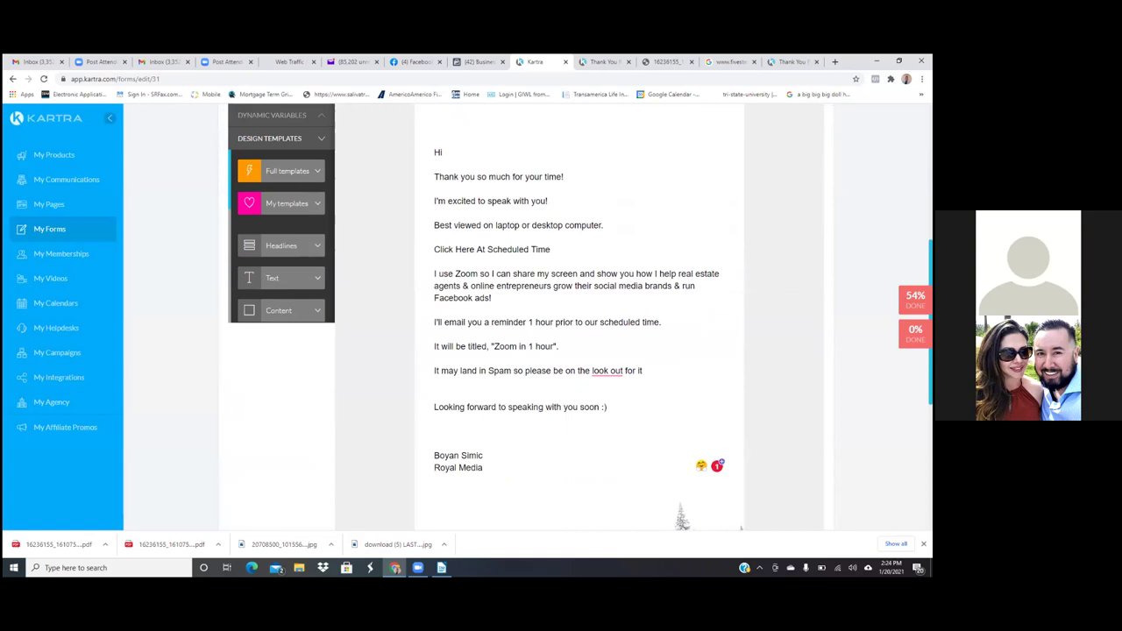
pyautogui.scroll(-2, 579, 315)
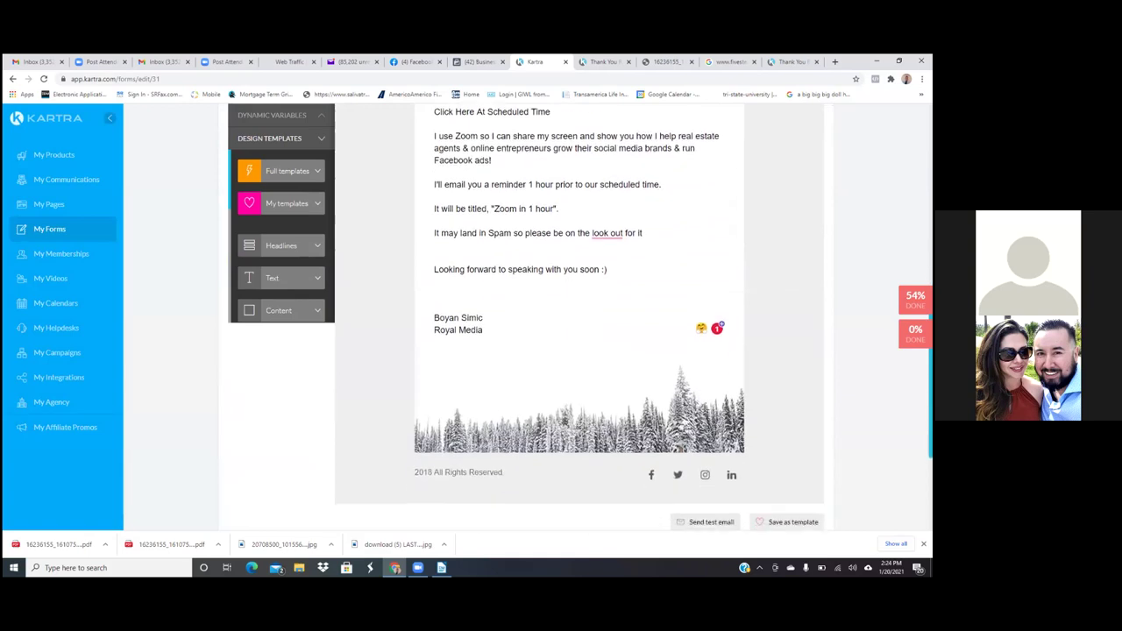
pyautogui.scroll(1, 579, 316)
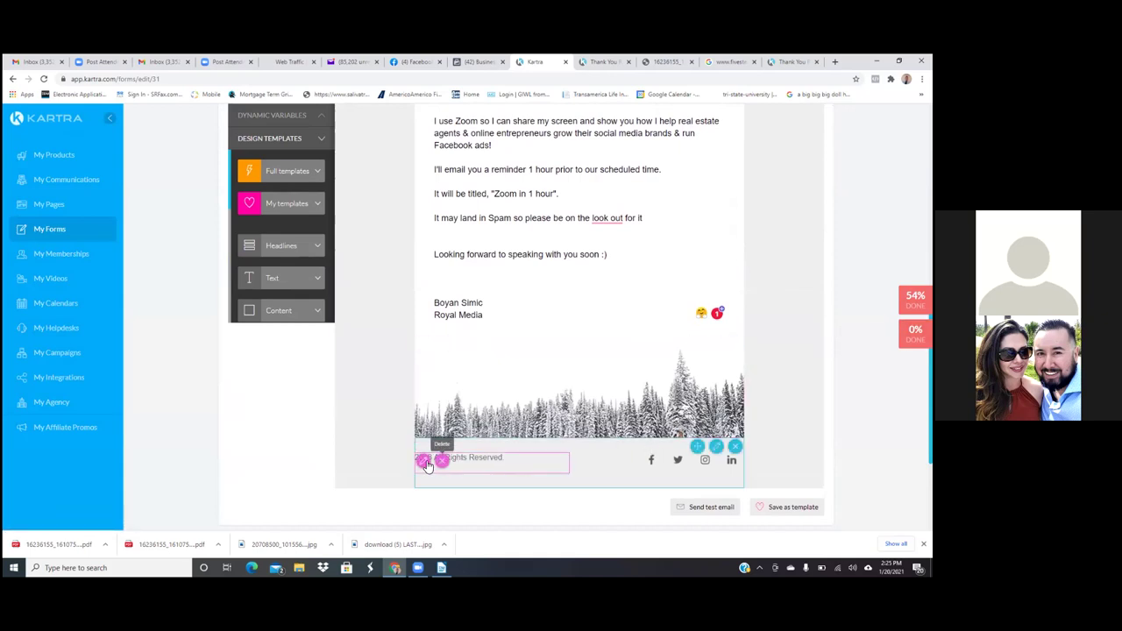
pyautogui.click(425, 462)
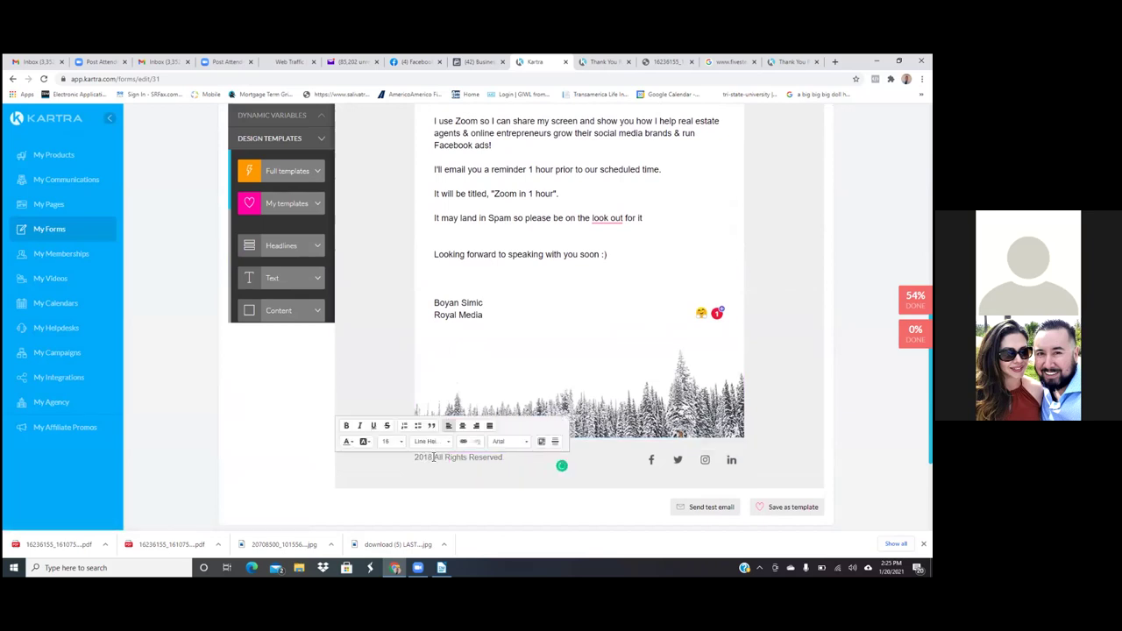
pyautogui.press('BackSpace')
pyautogui.press('BackSpace')
pyautogui.press('BackSpace')
pyautogui.write('21 All')
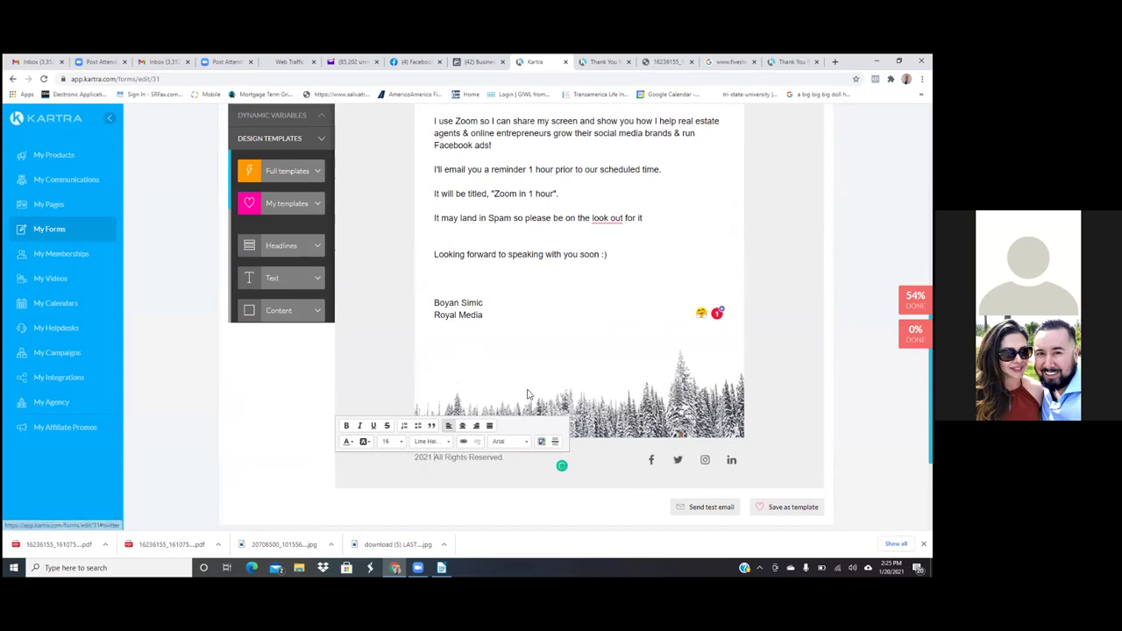
pyautogui.click(576, 380)
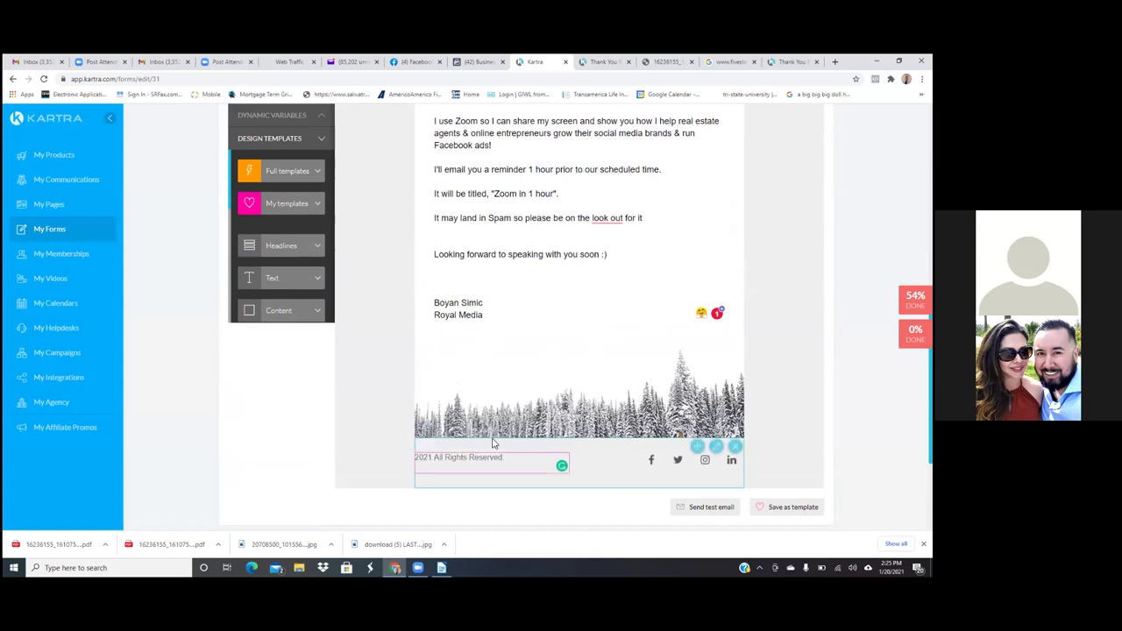
pyautogui.click(519, 458)
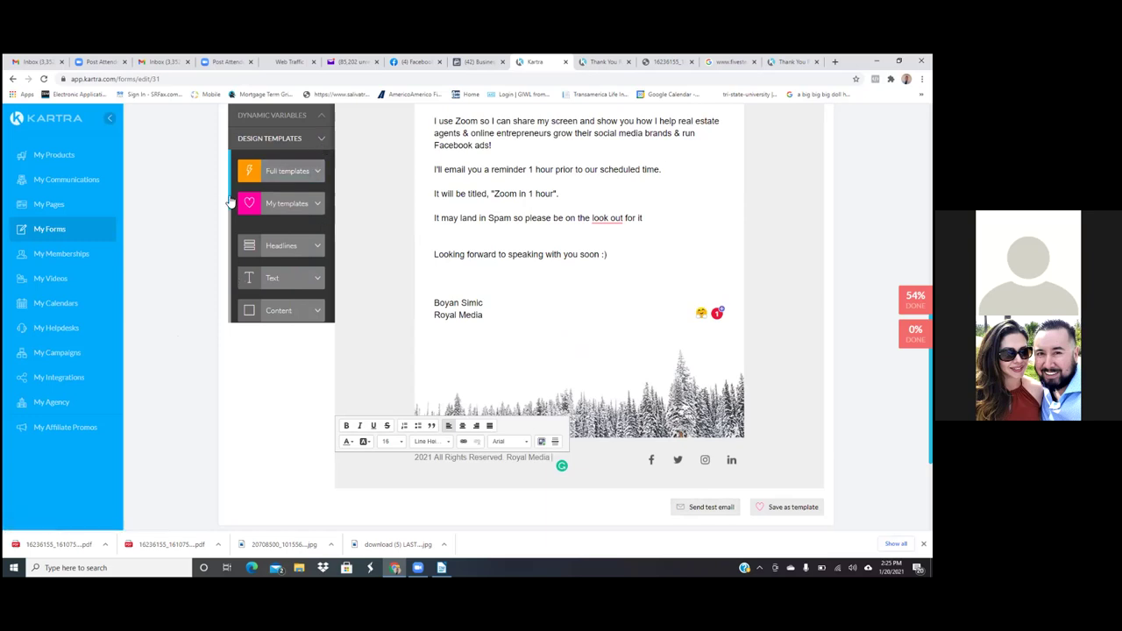
pyautogui.moveTo(230, 202); pyautogui.dragTo(233, 253)
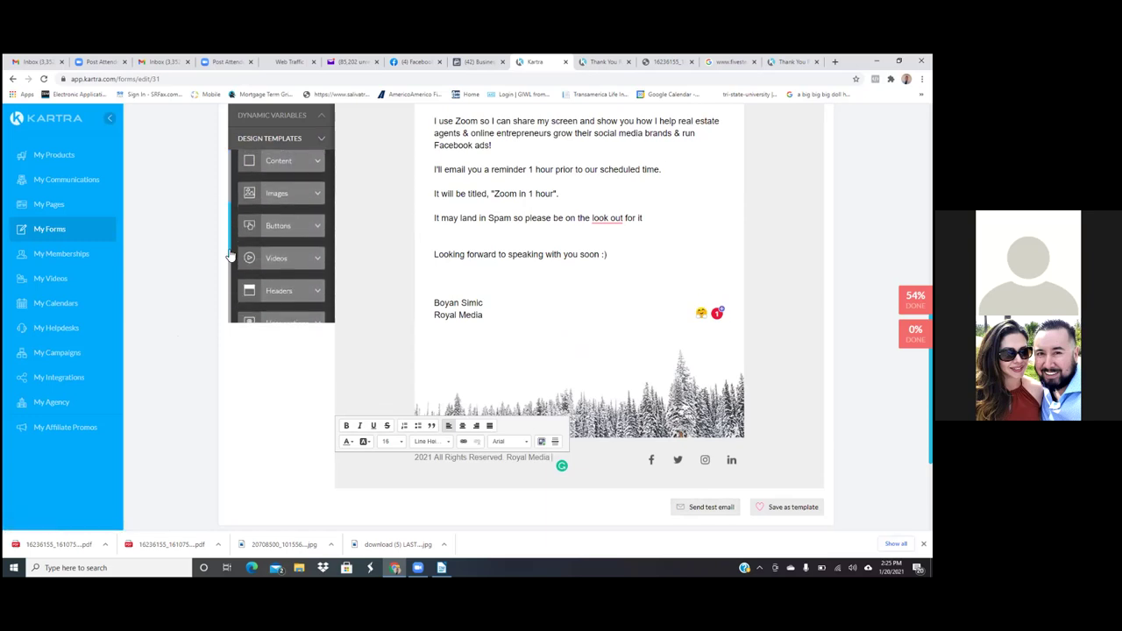
pyautogui.click(309, 191)
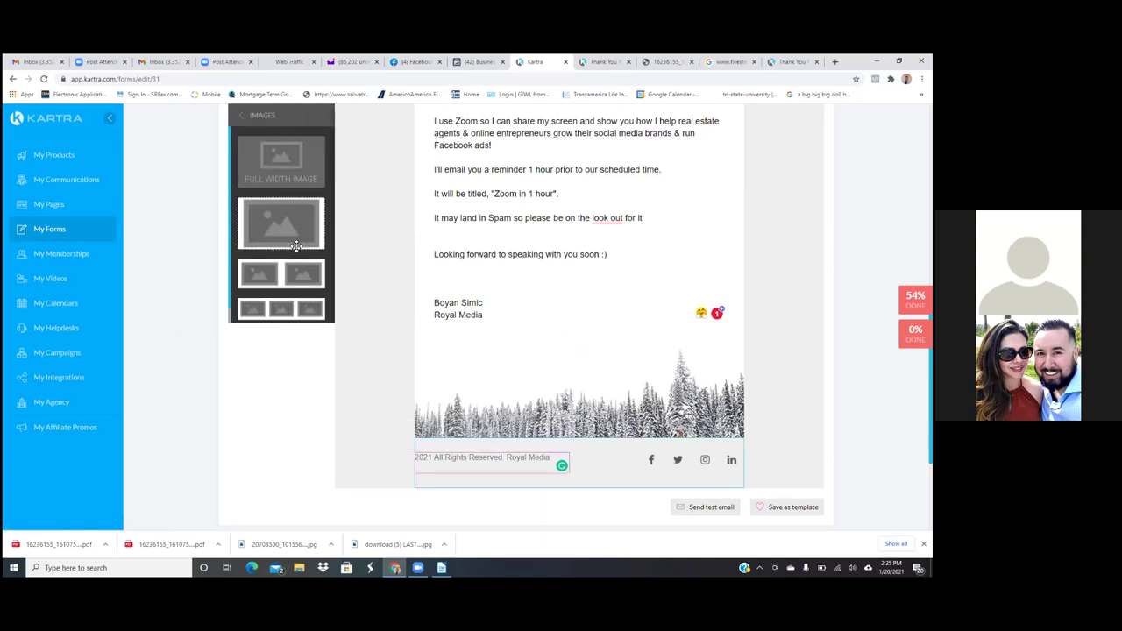
pyautogui.moveTo(285, 224)
pyautogui.mouseDown()
pyautogui.moveTo(419, 283)
pyautogui.moveTo(500, 379)
pyautogui.moveTo(588, 414)
pyautogui.moveTo(584, 424)
pyautogui.mouseUp()
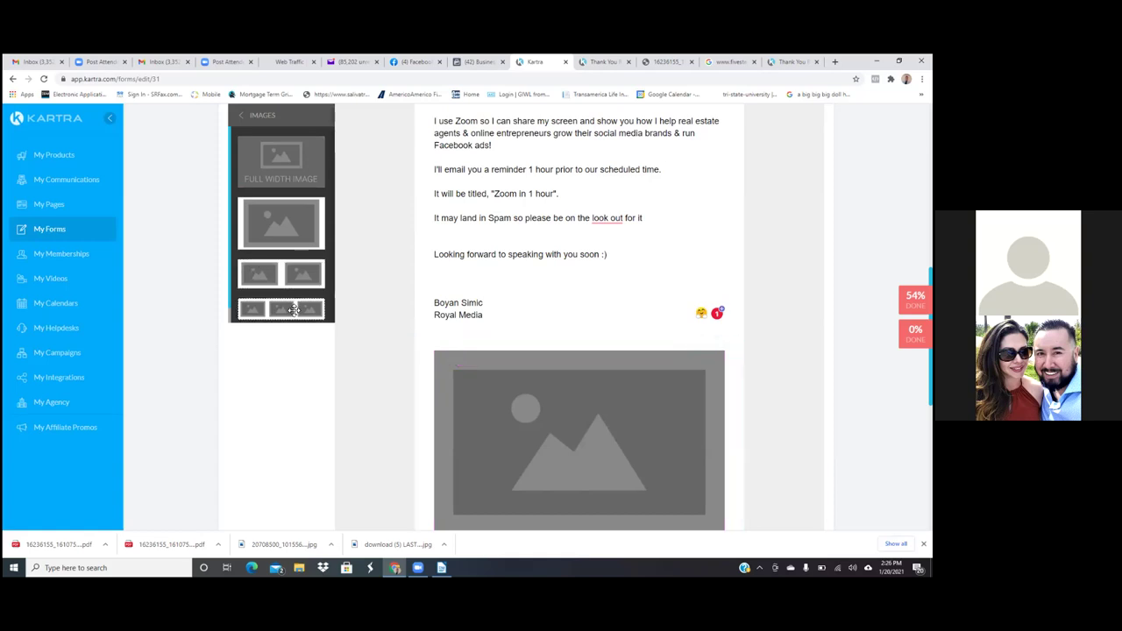
pyautogui.moveTo(294, 309); pyautogui.dragTo(491, 388)
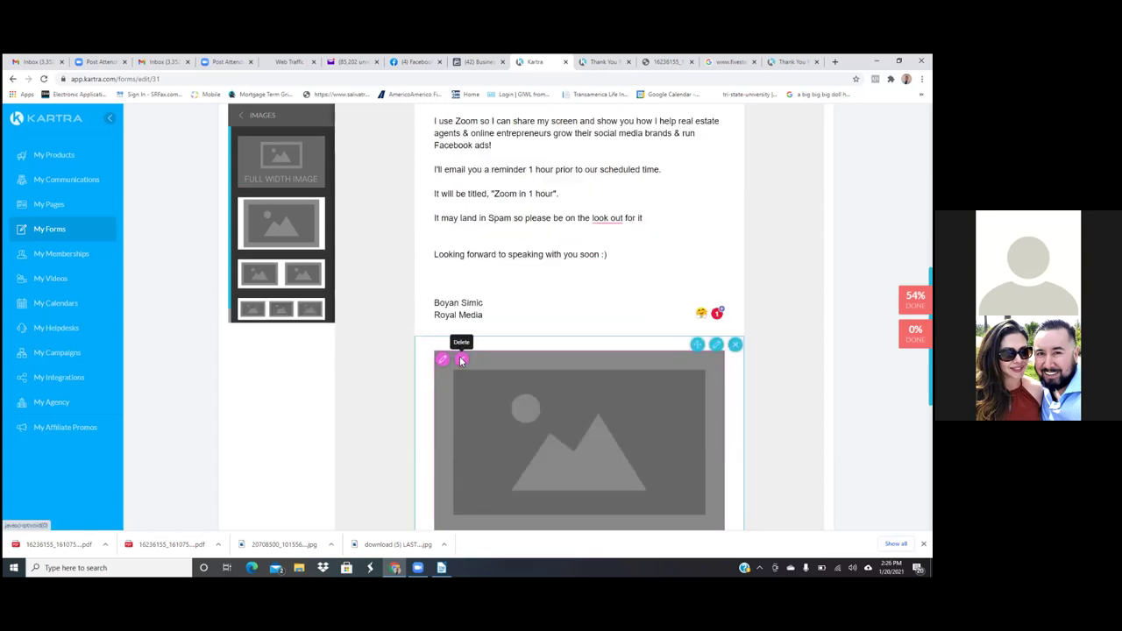
pyautogui.click(461, 360)
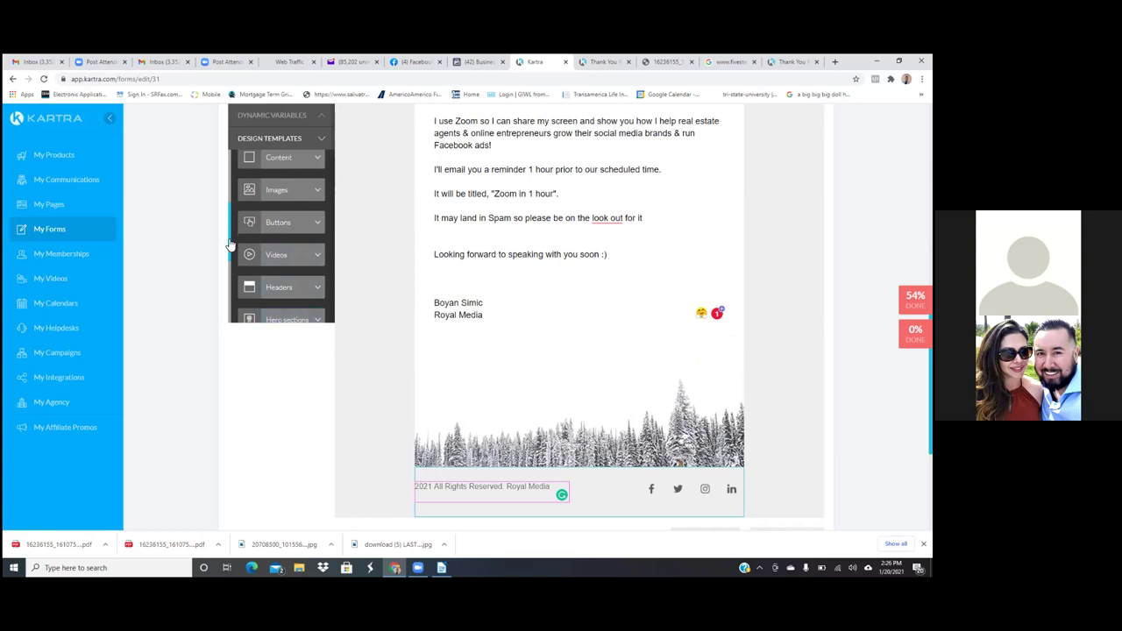
# Add a row of three image placeholders between the signature and the snowy forest picture.
pyautogui.moveTo(228, 244); pyautogui.dragTo(230, 214)
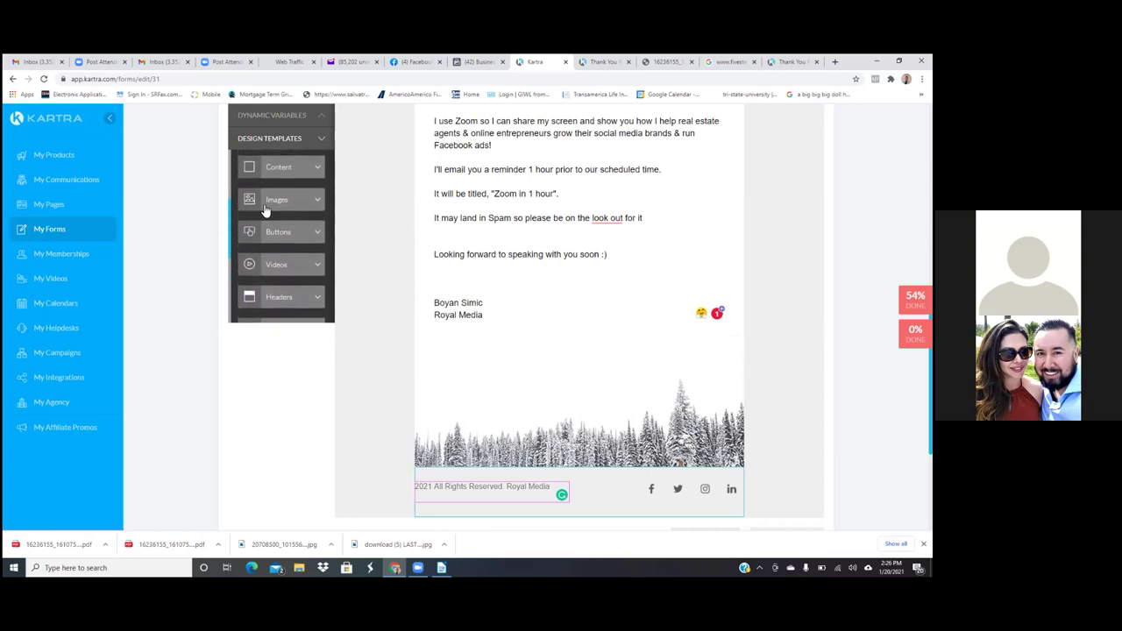
pyautogui.click(278, 201)
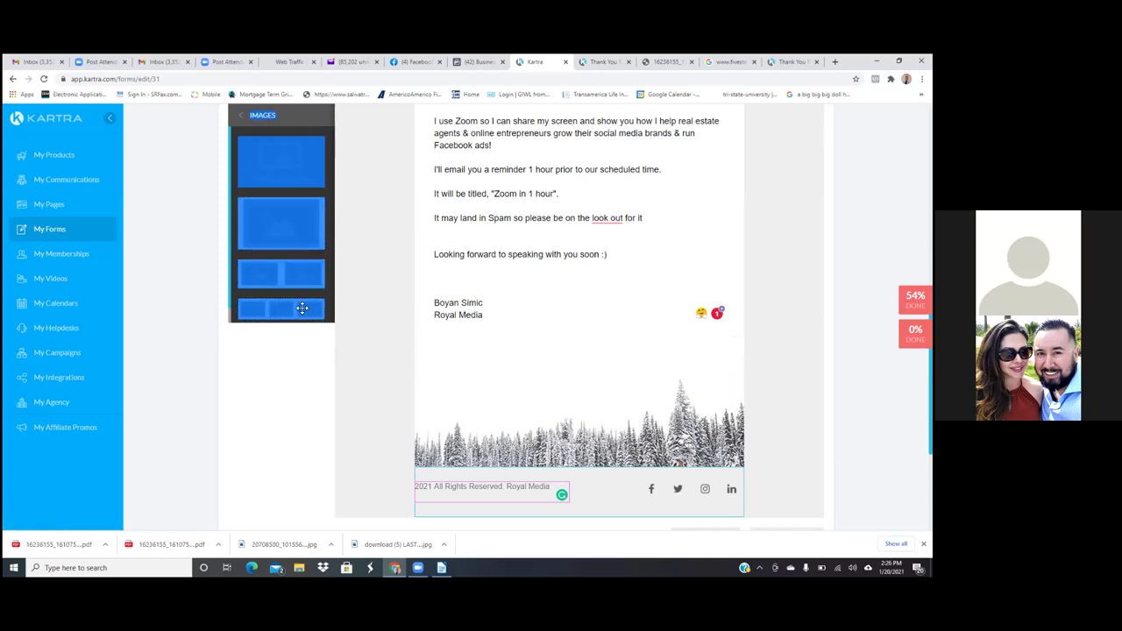
pyautogui.click(306, 338)
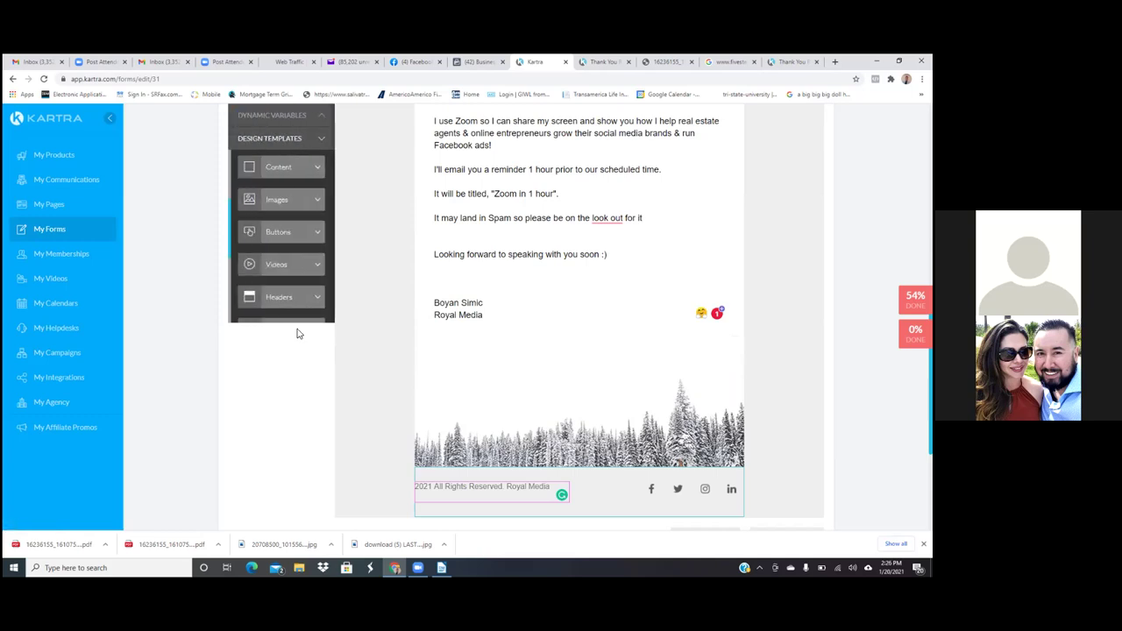
pyautogui.click(277, 199)
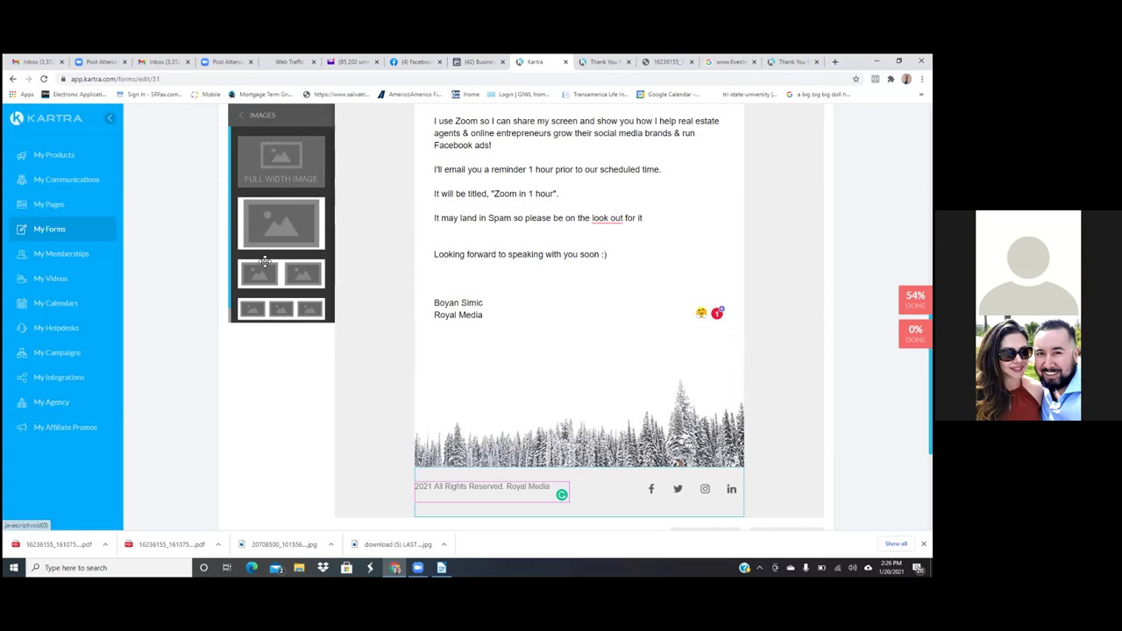
pyautogui.moveTo(286, 313); pyautogui.dragTo(571, 416)
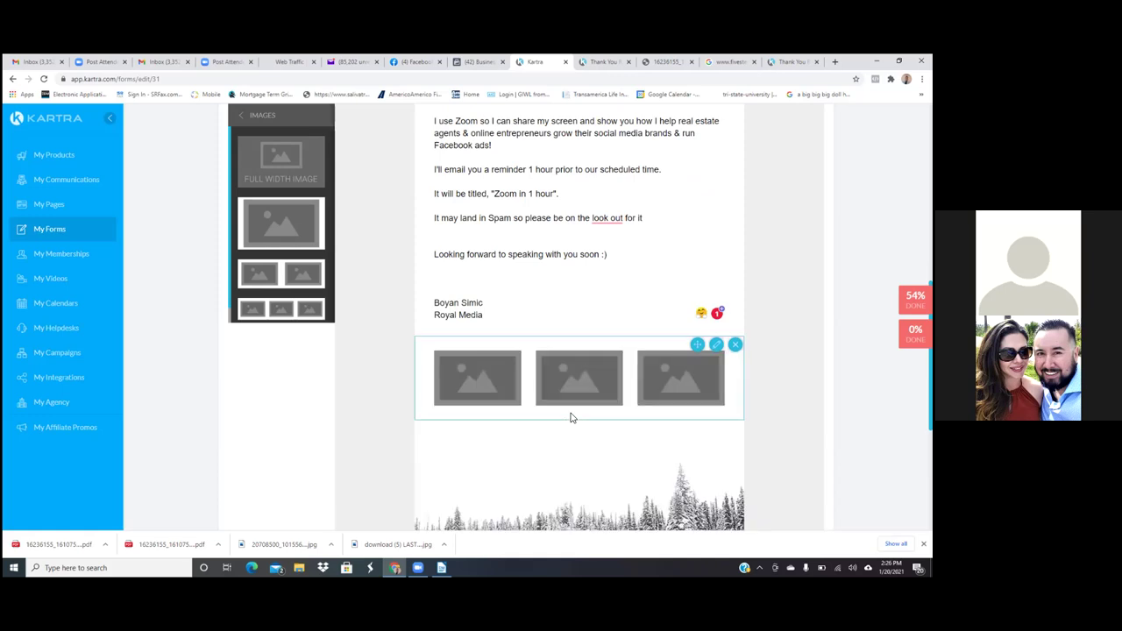
# Delete the left and middle placeholders of the three-image row, keeping only the right one.
pyautogui.moveTo(467, 368)
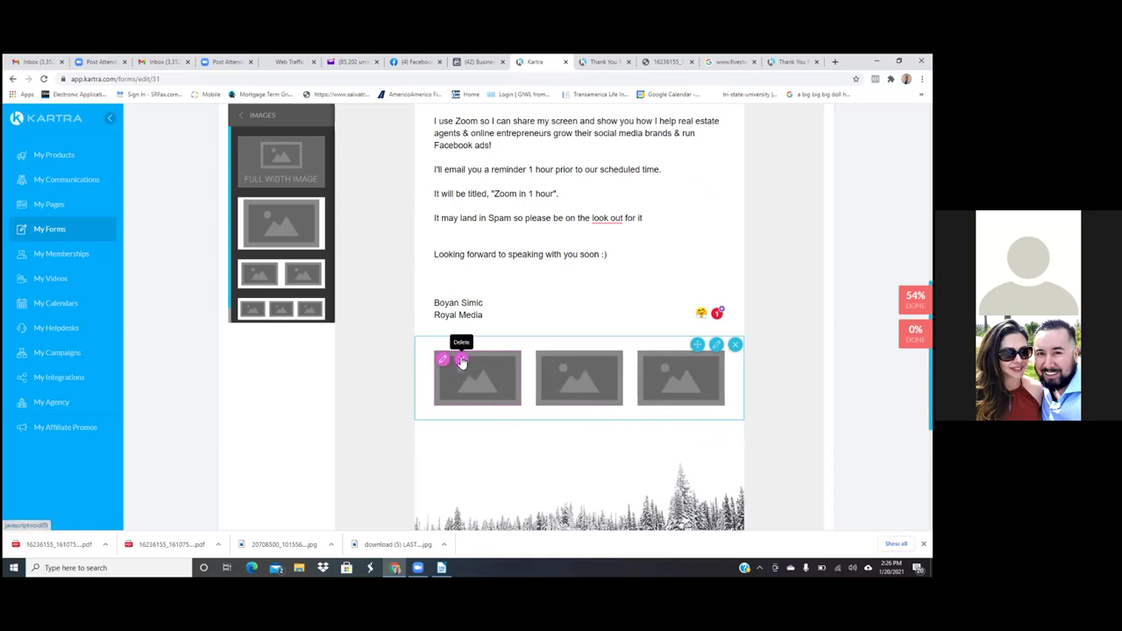
pyautogui.click(463, 361)
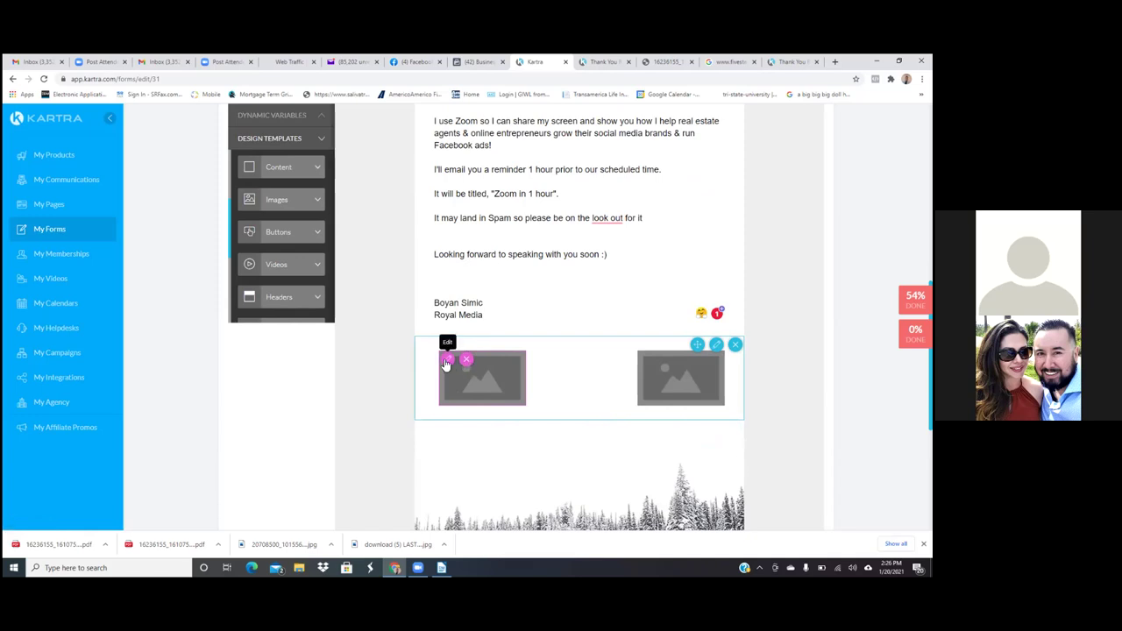
pyautogui.click(447, 361)
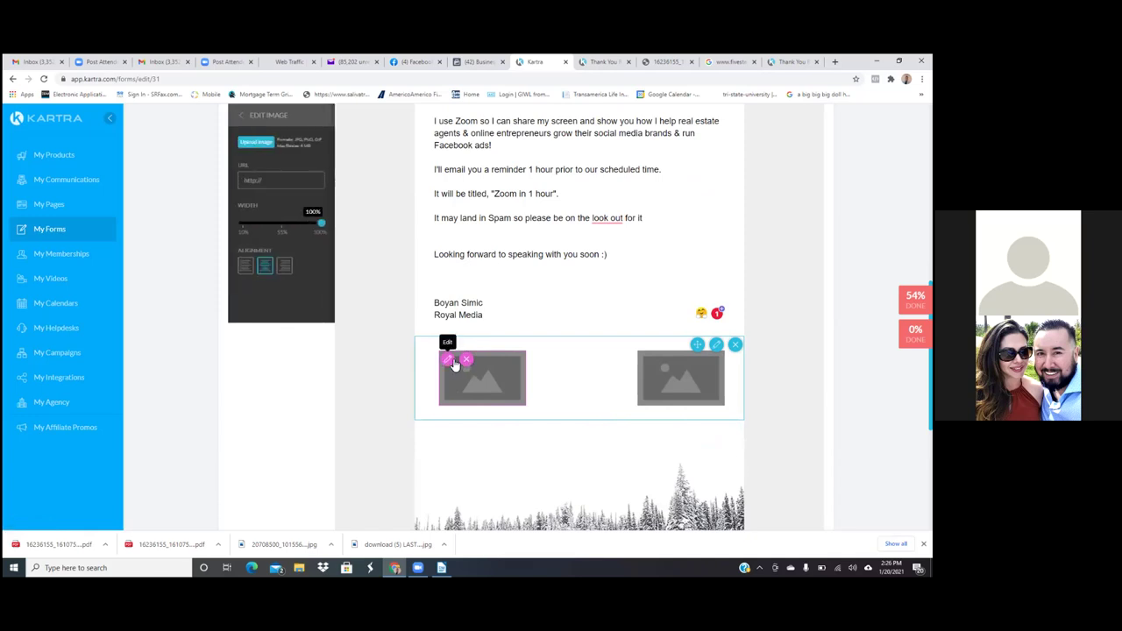
pyautogui.click(466, 360)
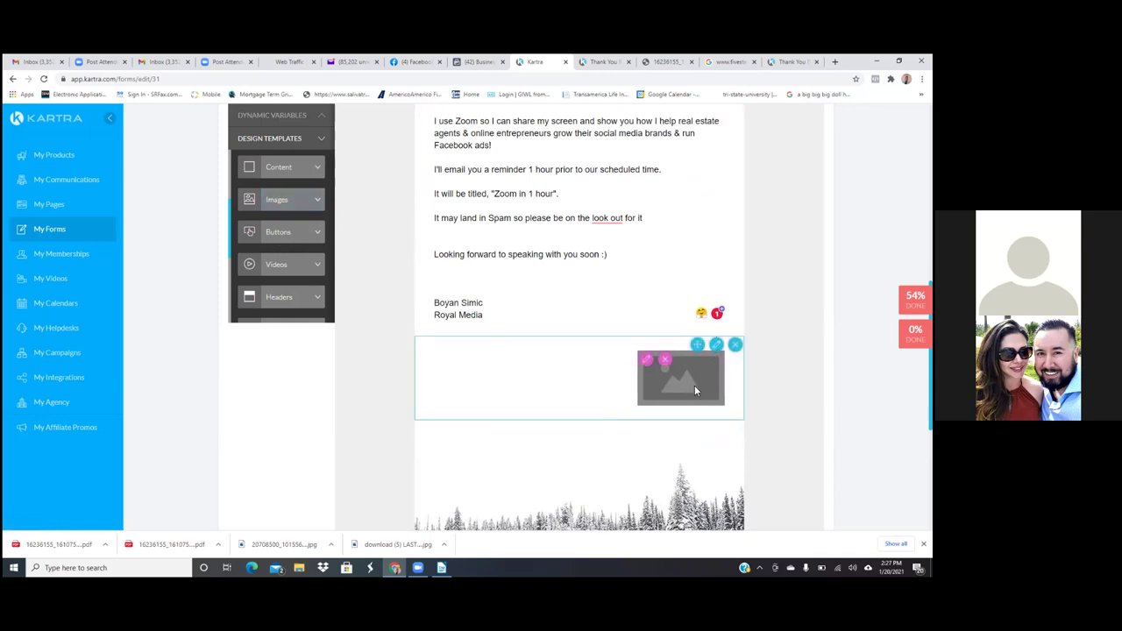
# Upload the Royal Media logo from the Saved Pictures folder into the remaining image placeholder.
pyautogui.click(646, 360)
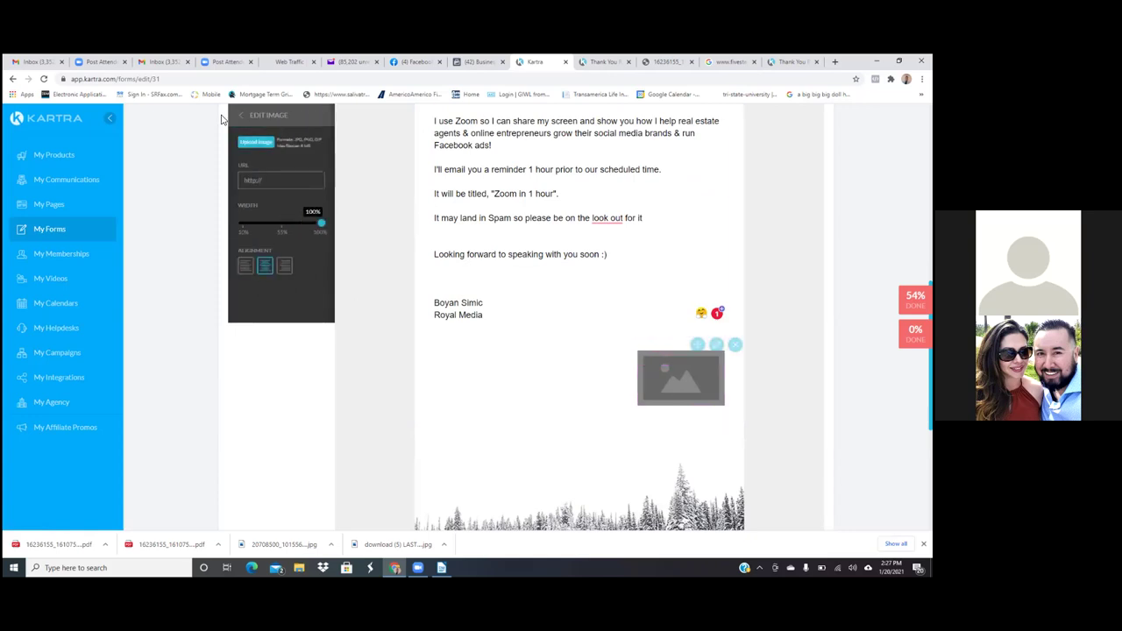
pyautogui.click(253, 143)
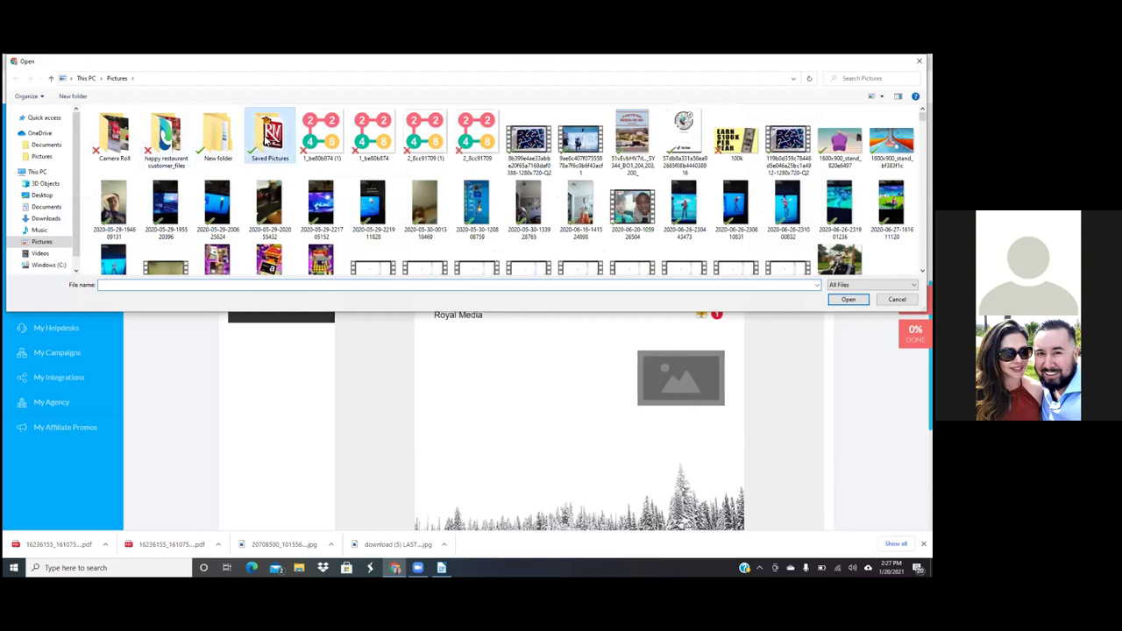
pyautogui.doubleClick(269, 137)
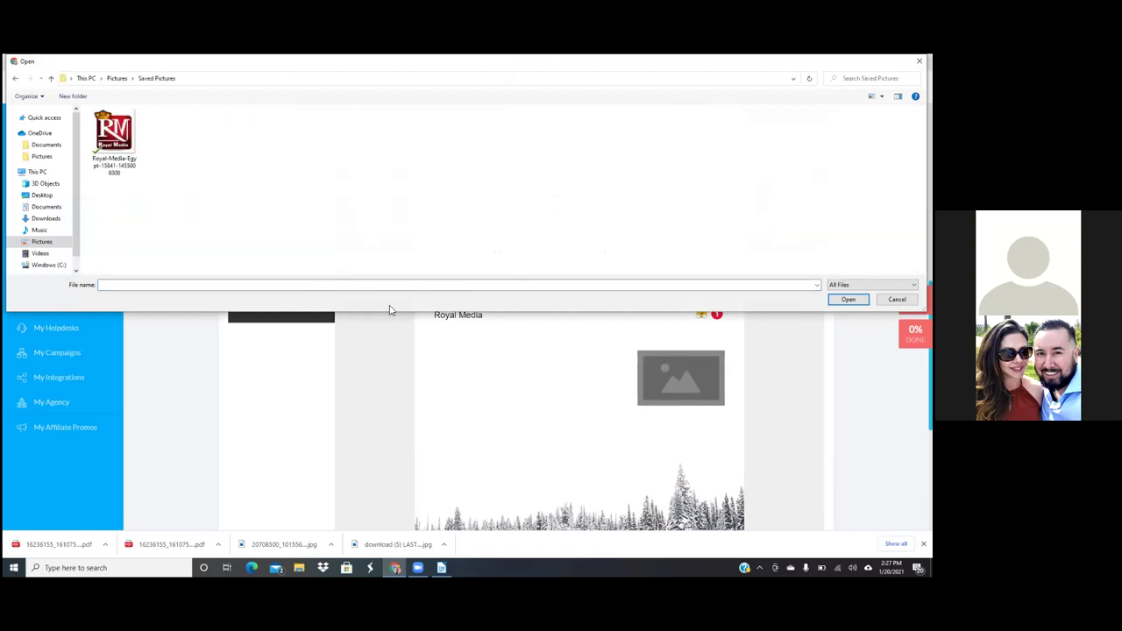
pyautogui.doubleClick(114, 136)
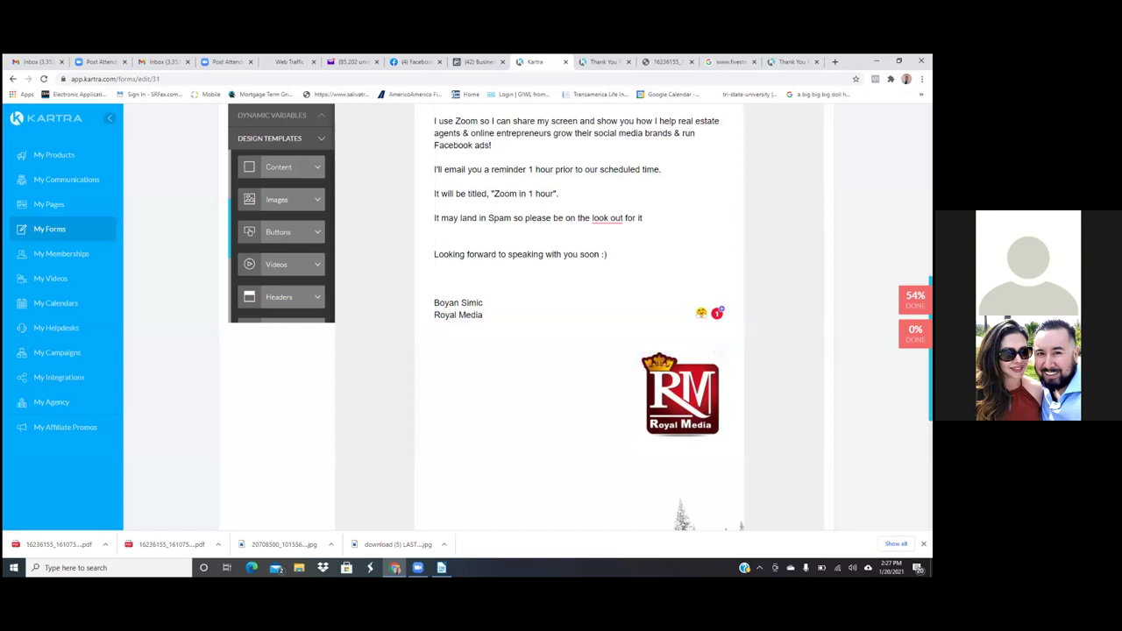
# Replace the email text above the signature with the e-book thank-you message, the "CLICK HERE TO DOWNLOAD YOUR PDF" link and "Regards".
pyautogui.scroll(2, 579, 316)
pyautogui.scroll(2, 579, 315)
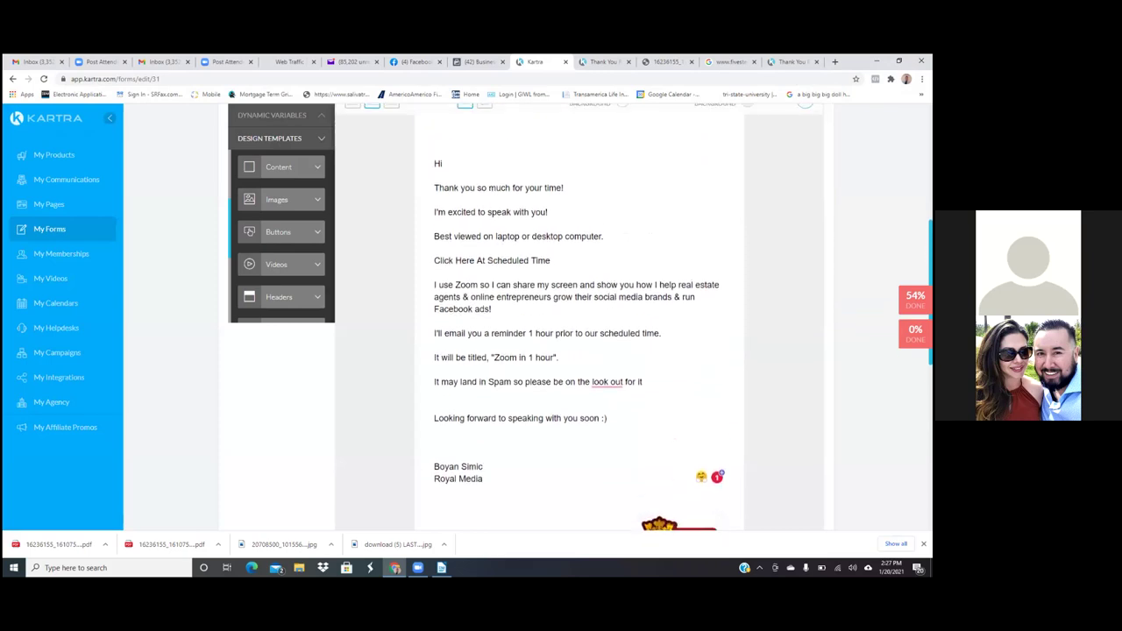
pyautogui.scroll(-1, 578, 315)
pyautogui.moveTo(528, 270)
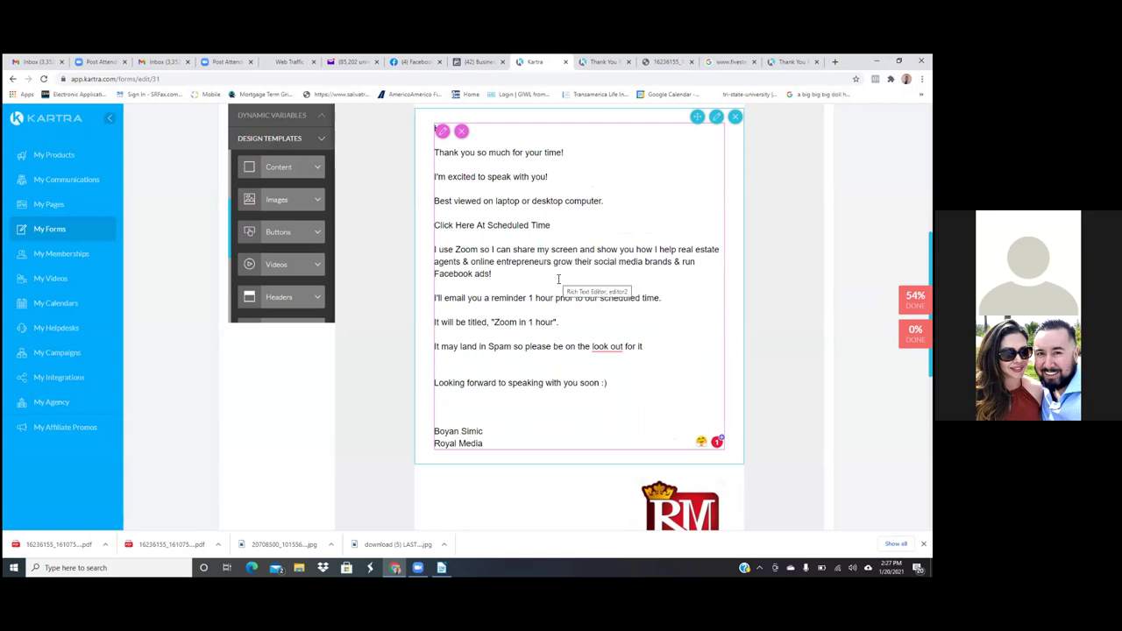
pyautogui.click(443, 132)
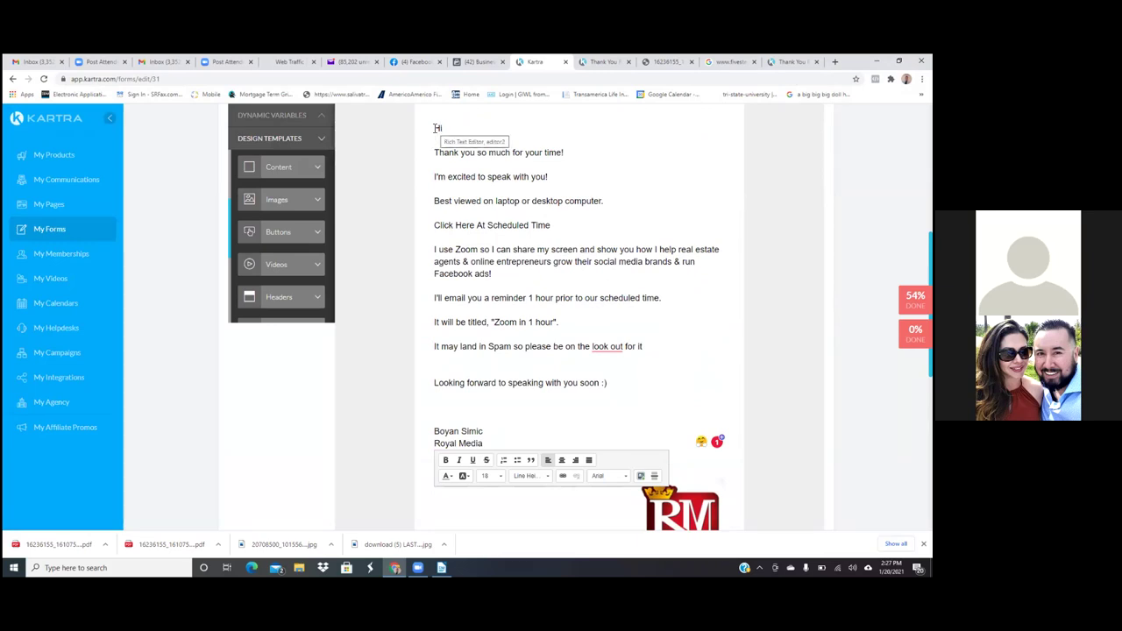
pyautogui.moveTo(436, 128); pyautogui.dragTo(648, 397)
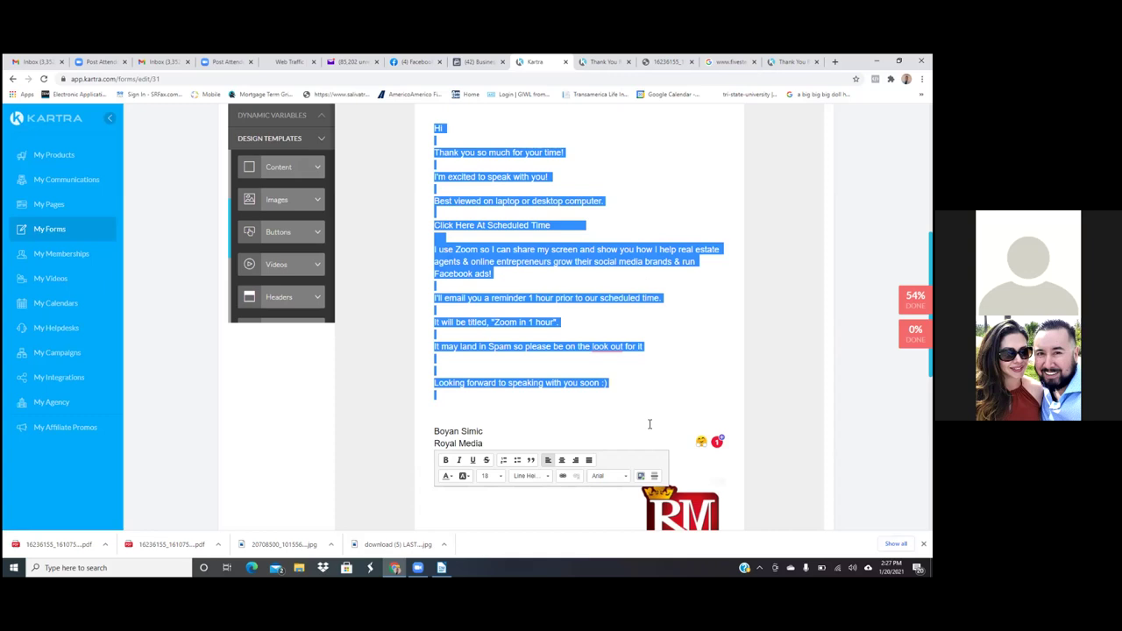
pyautogui.scroll(-3, 650, 424)
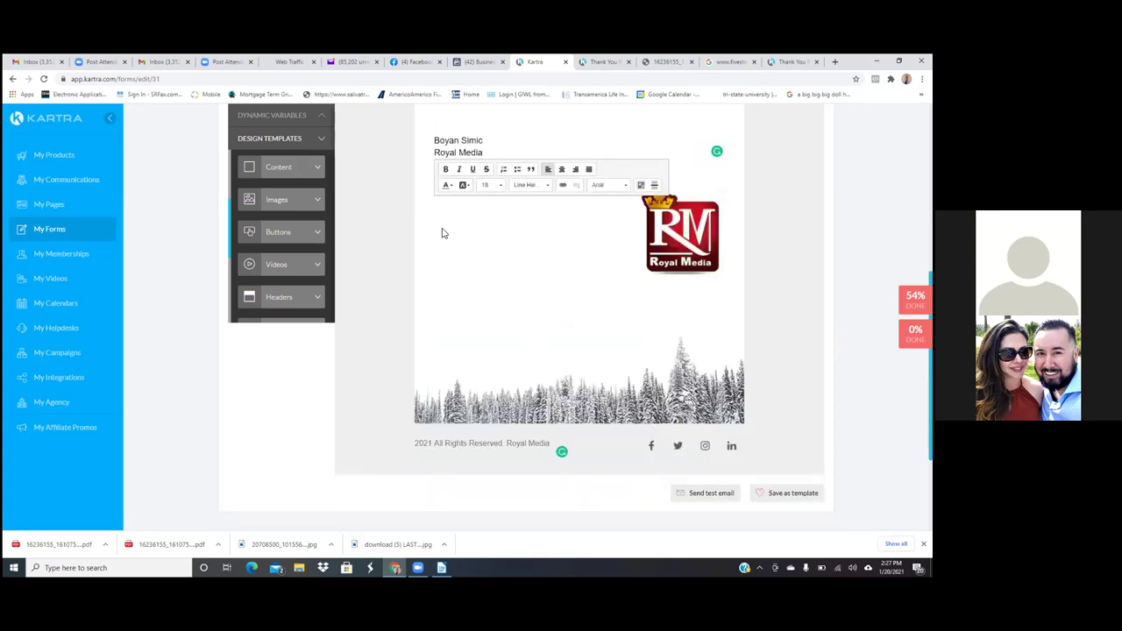
pyautogui.write('Regards')
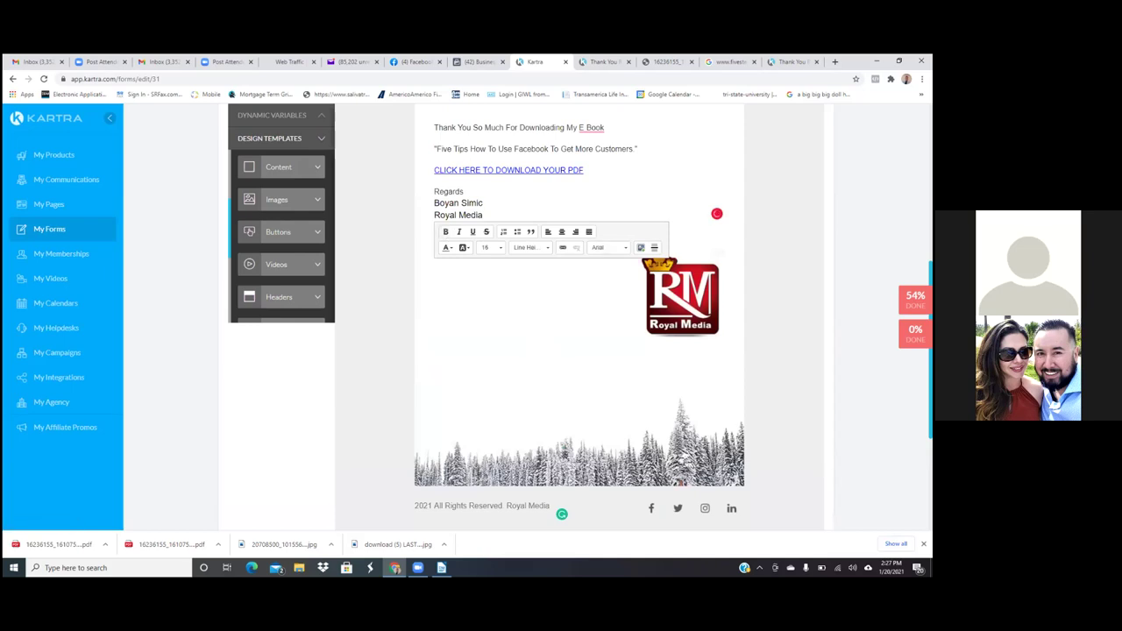
# Copy the first-name placeholder {first_name} from the welcome message's dynamic variables.
pyautogui.scroll(3, 579, 350)
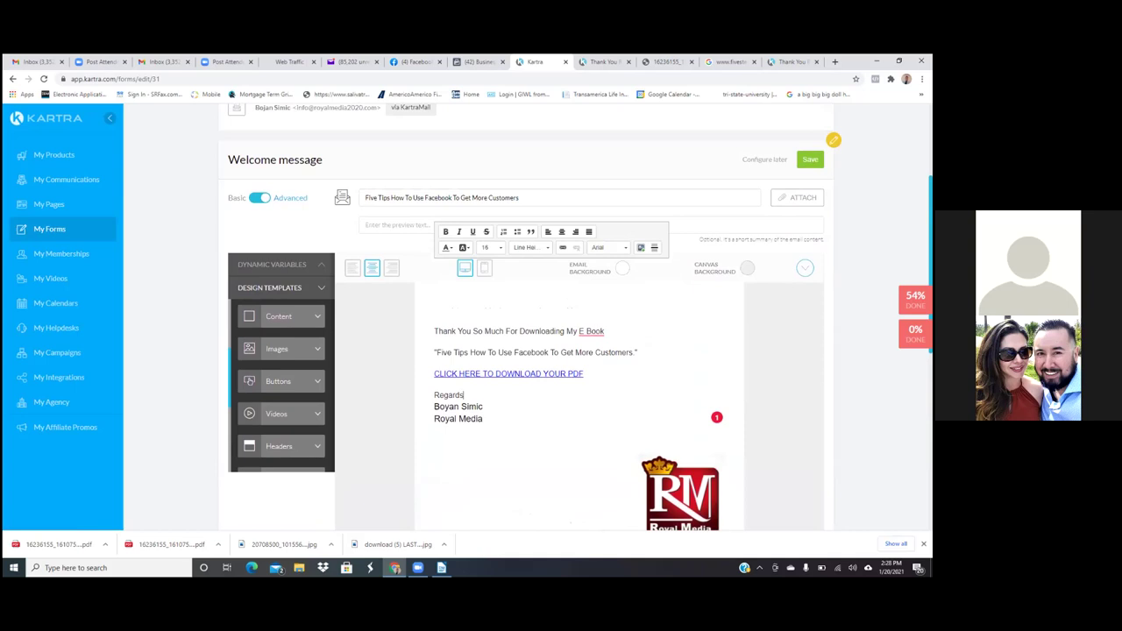
pyautogui.scroll(1, 530, 317)
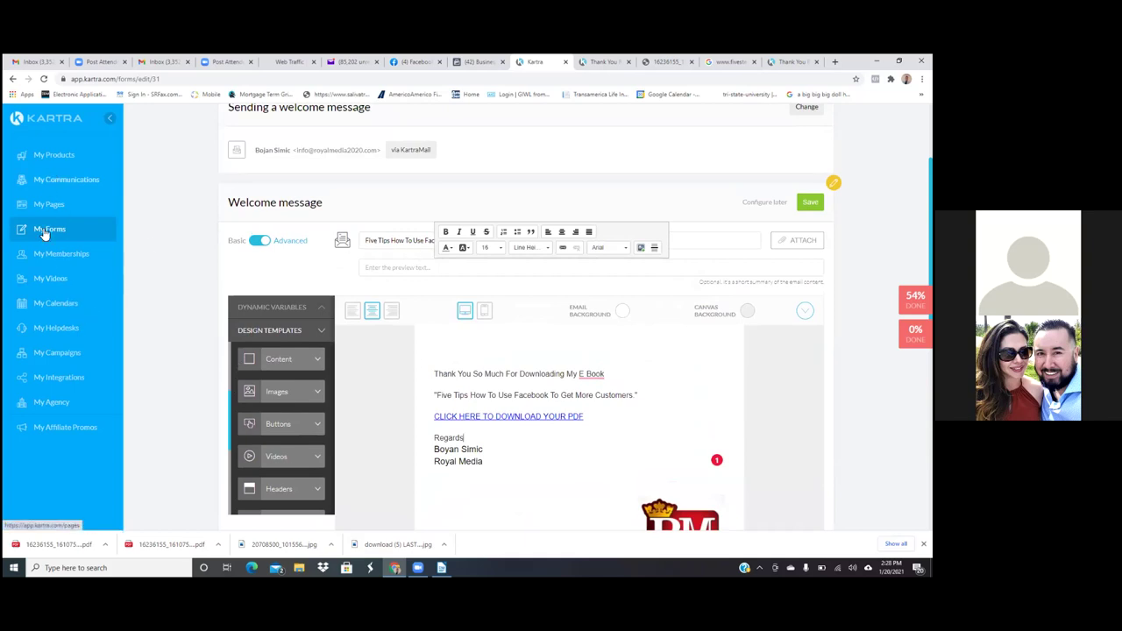
pyautogui.click(267, 309)
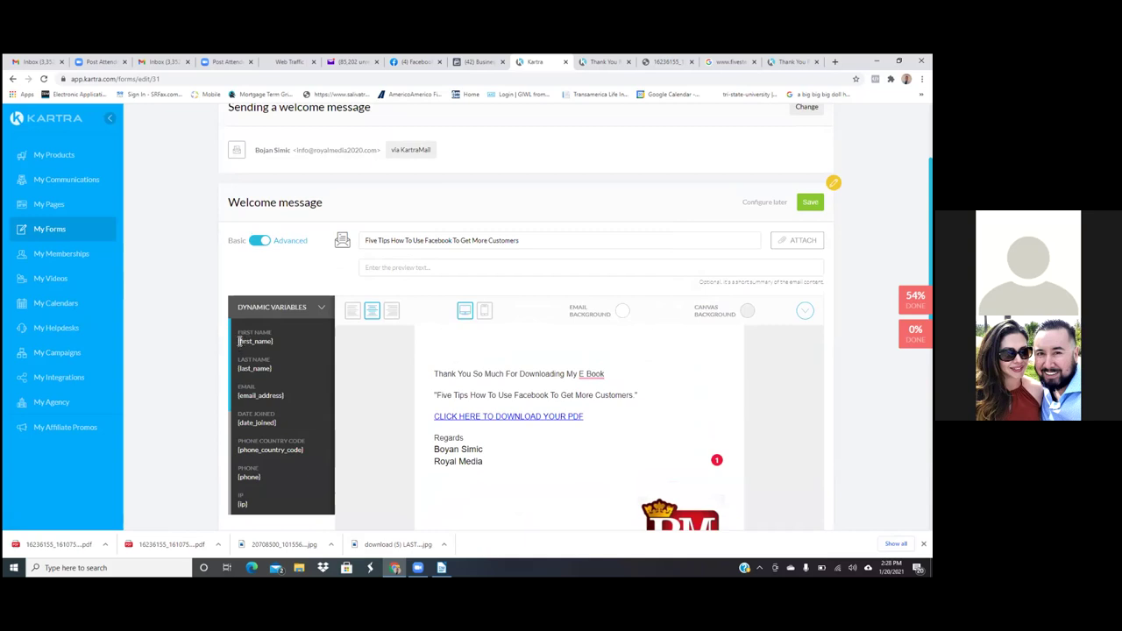
pyautogui.moveTo(238, 341); pyautogui.dragTo(281, 343)
# Insert the greeting line "Hey {first_name}," above the thank-you sentence in the email body.
pyautogui.moveTo(446, 383)
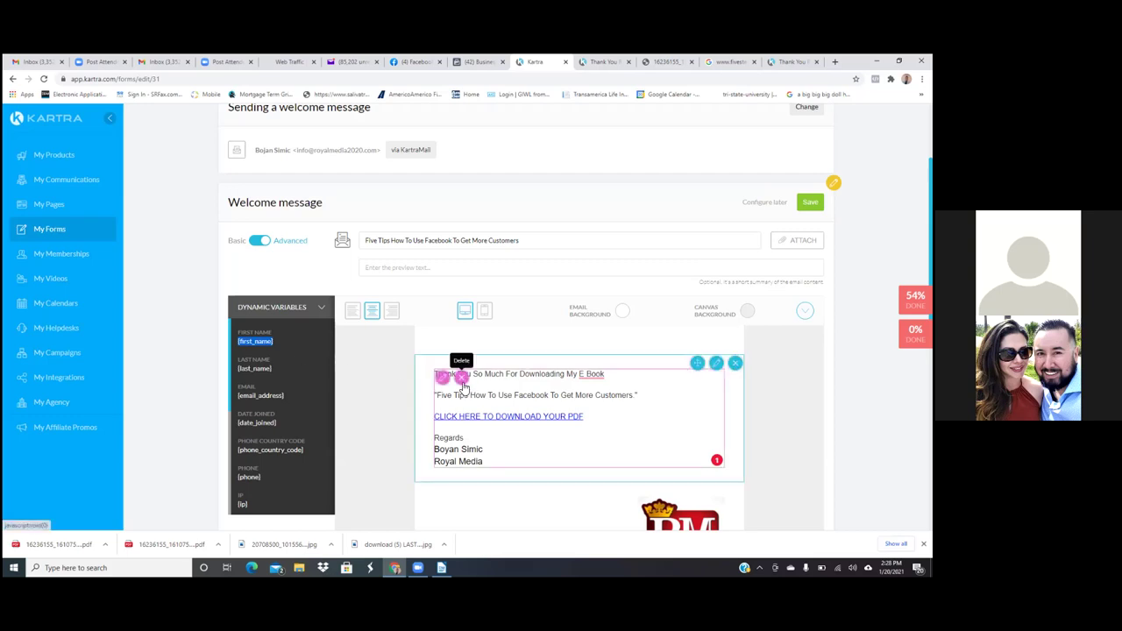
pyautogui.click(446, 381)
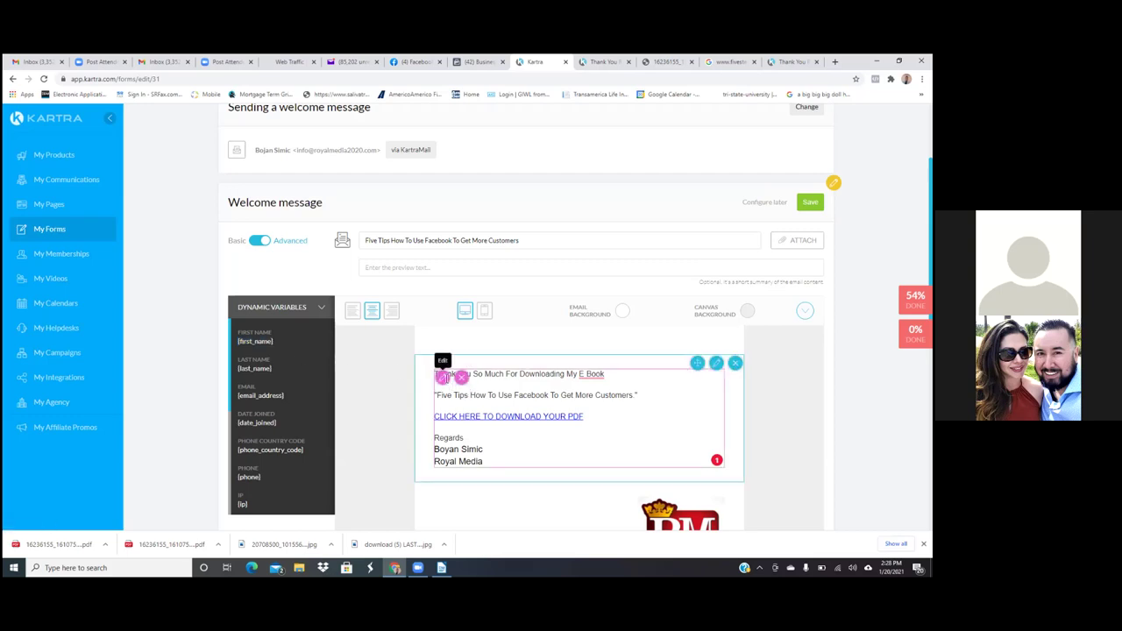
pyautogui.click(639, 414)
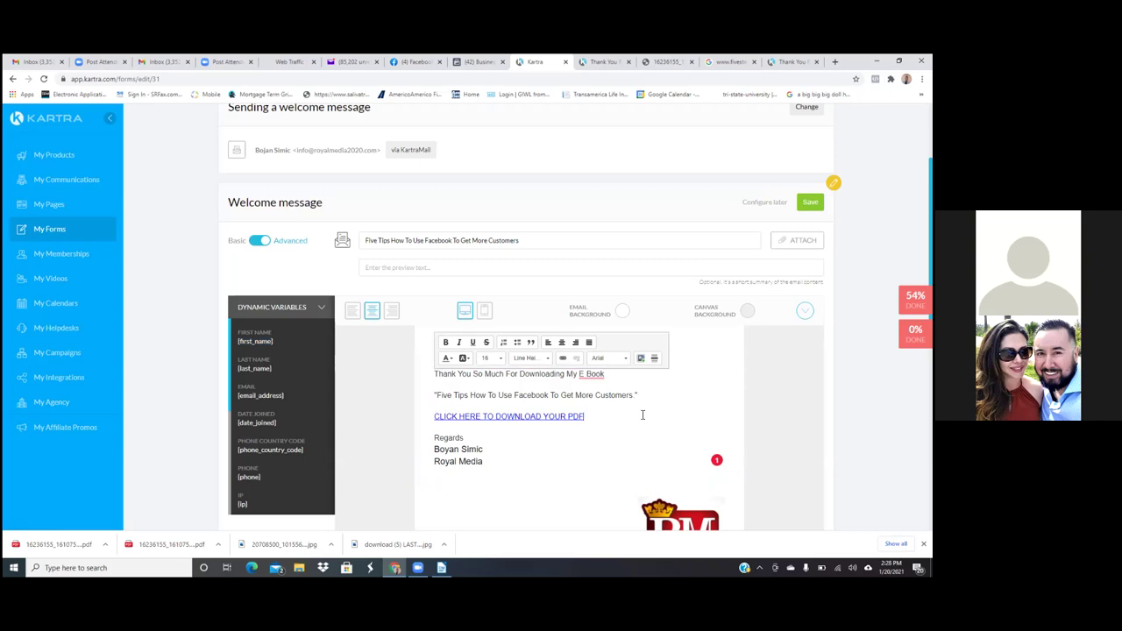
pyautogui.click(698, 361)
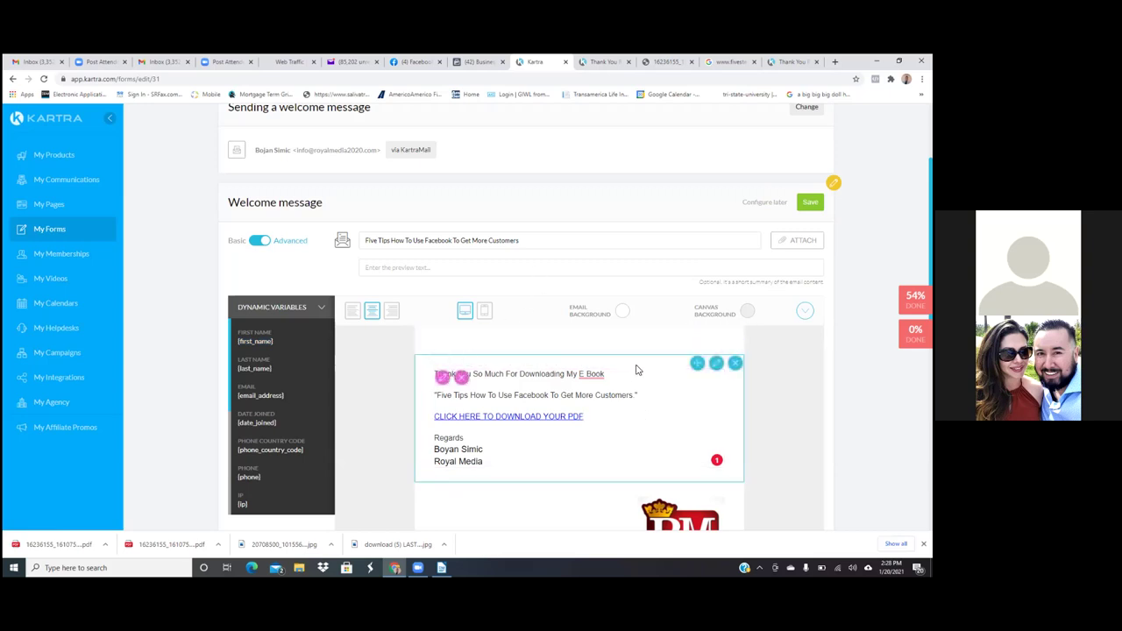
pyautogui.click(446, 373)
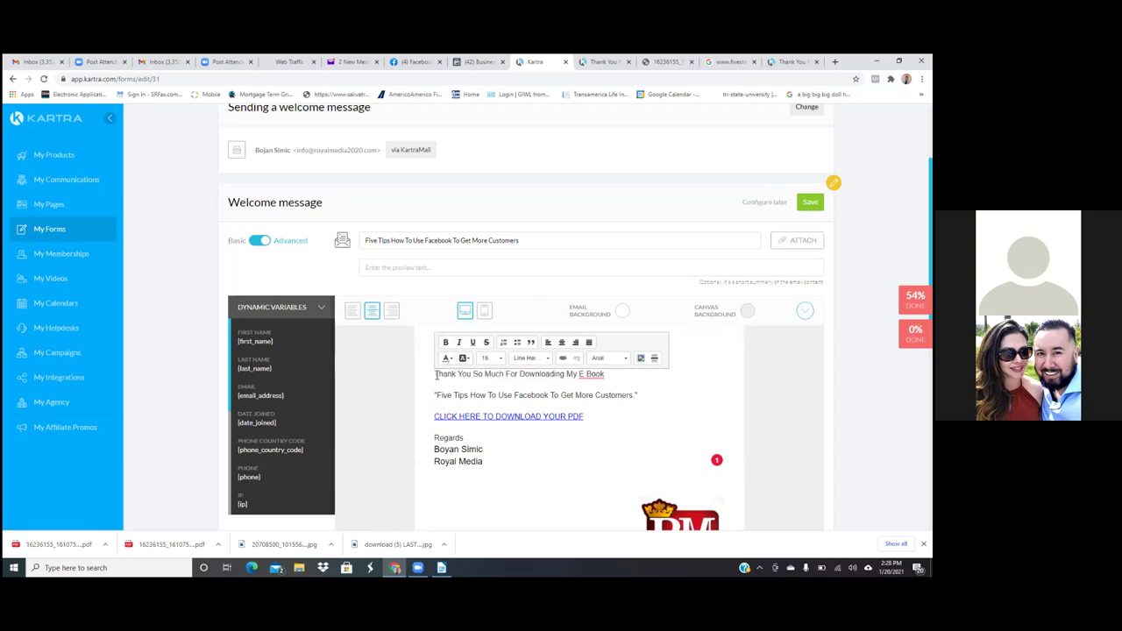
pyautogui.click(435, 374)
pyautogui.press('Return')
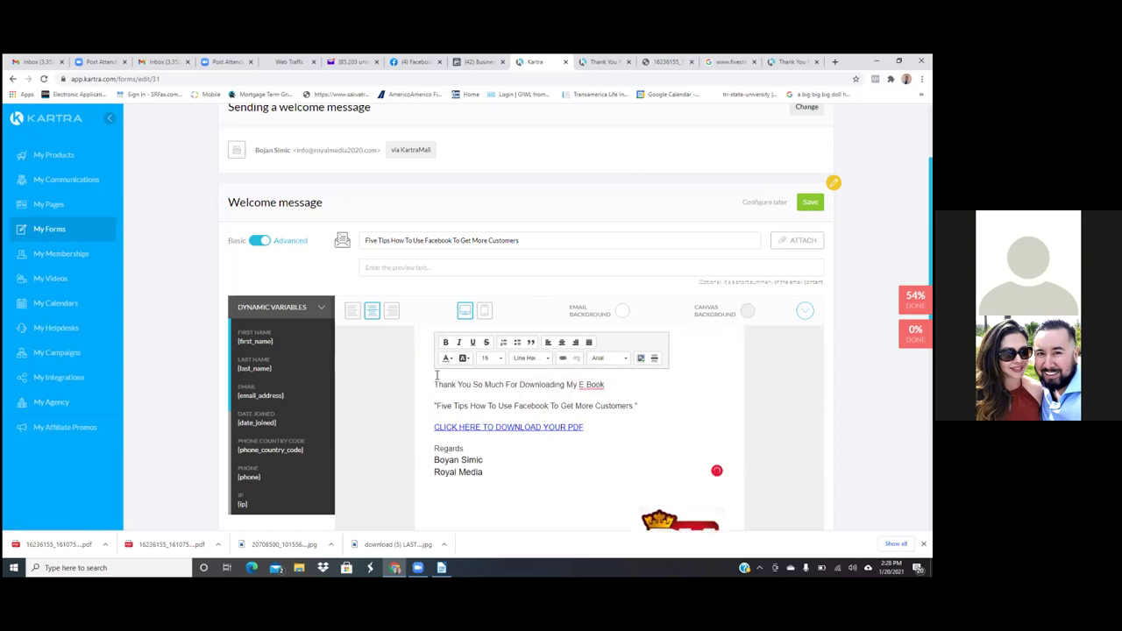
pyautogui.press('Return')
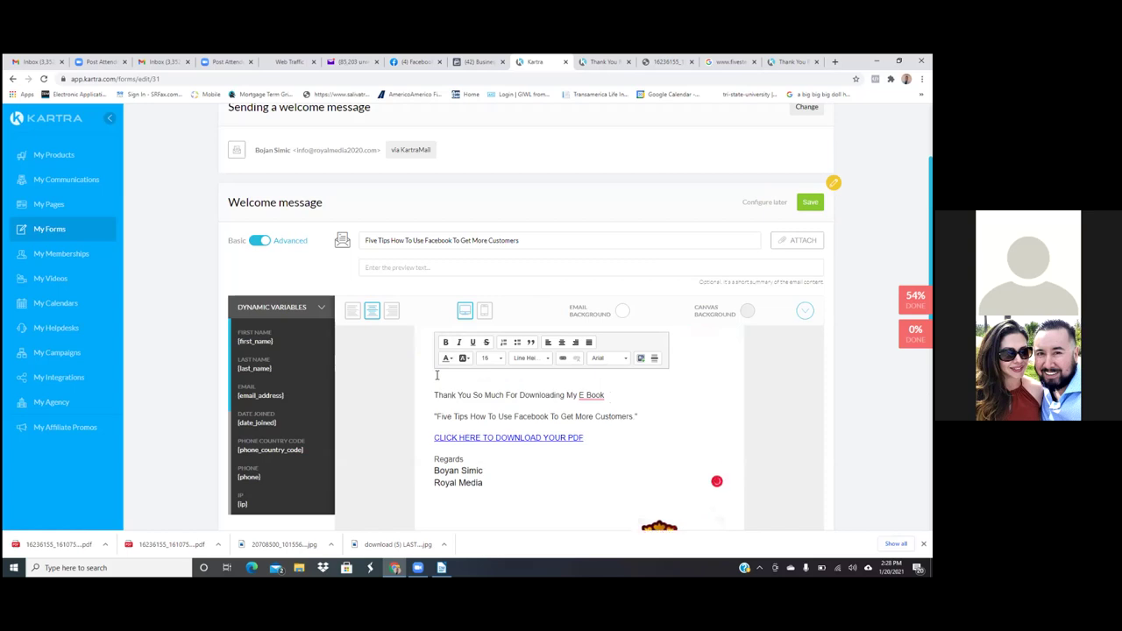
pyautogui.write('[first_name]')
pyautogui.write('Hey')
pyautogui.scroll(-3, 526, 394)
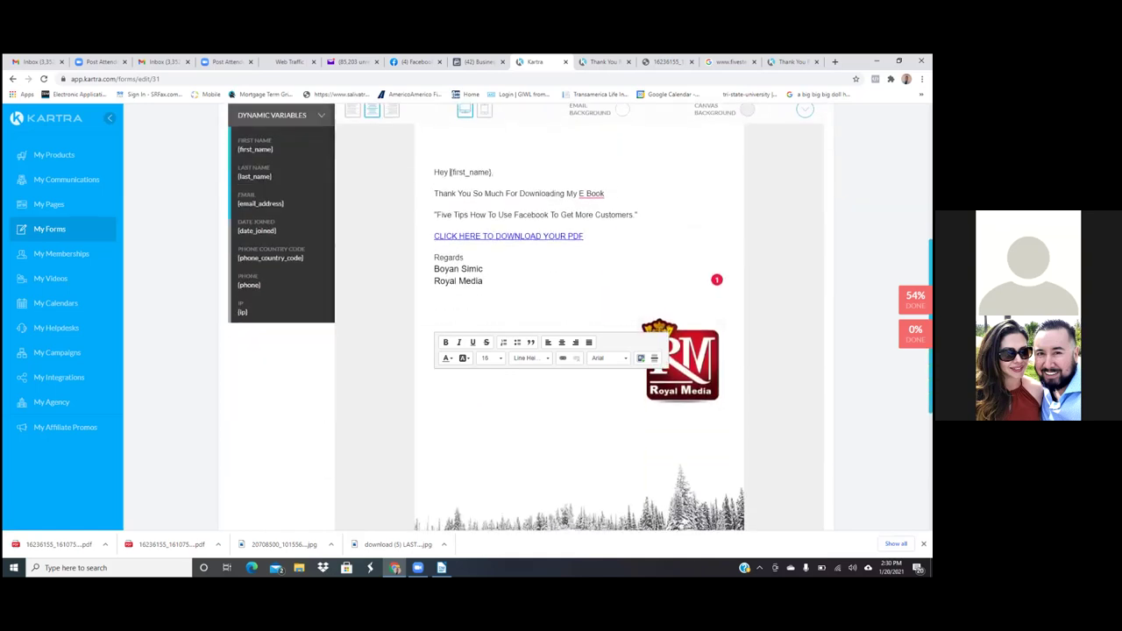
pyautogui.scroll(1, 526, 351)
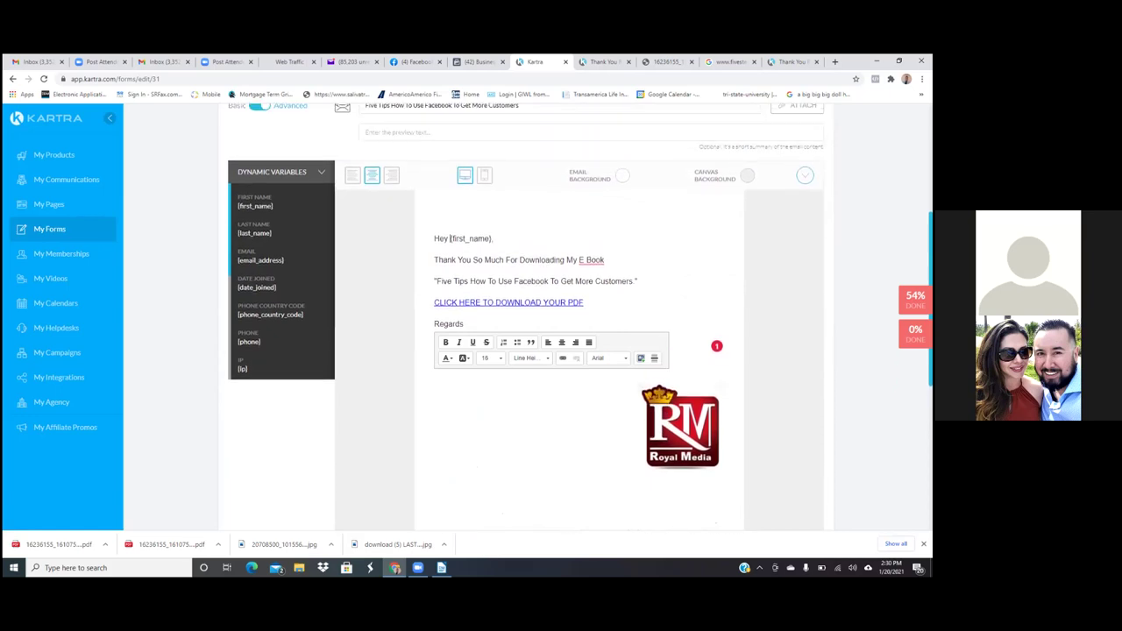
pyautogui.scroll(1, 579, 307)
pyautogui.scroll(-2, 578, 307)
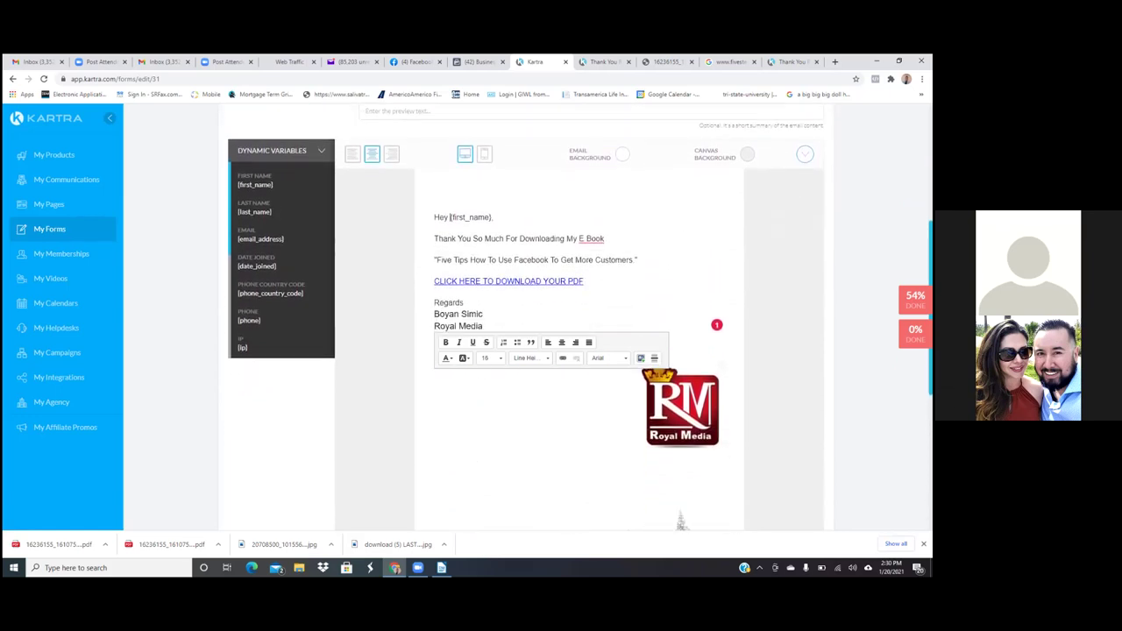
pyautogui.scroll(-1, 578, 315)
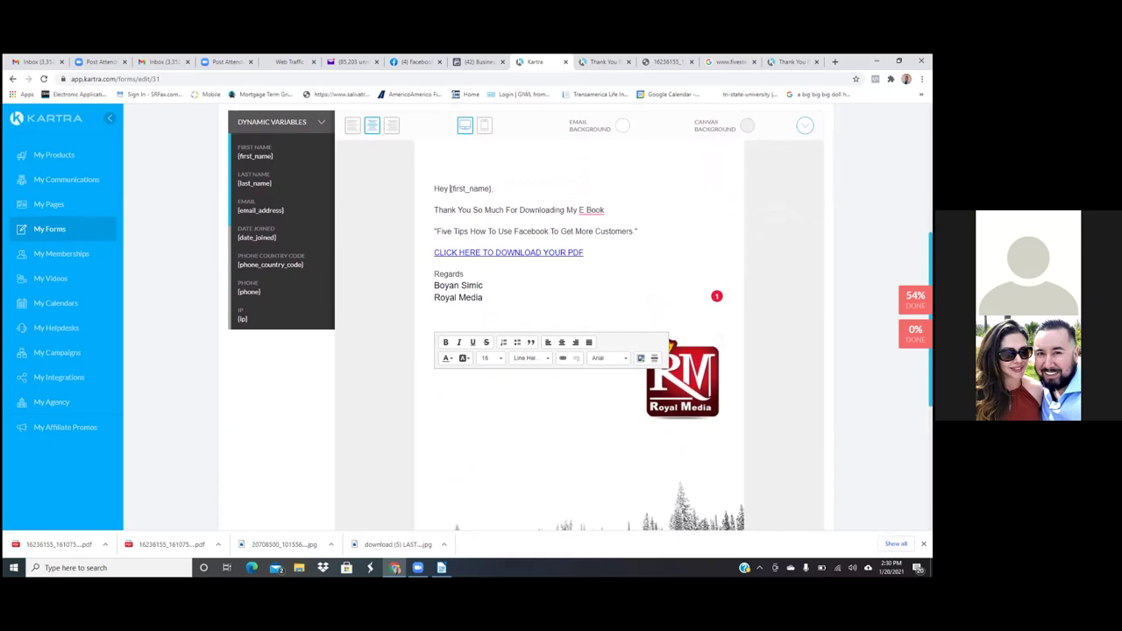
pyautogui.scroll(-2, 555, 268)
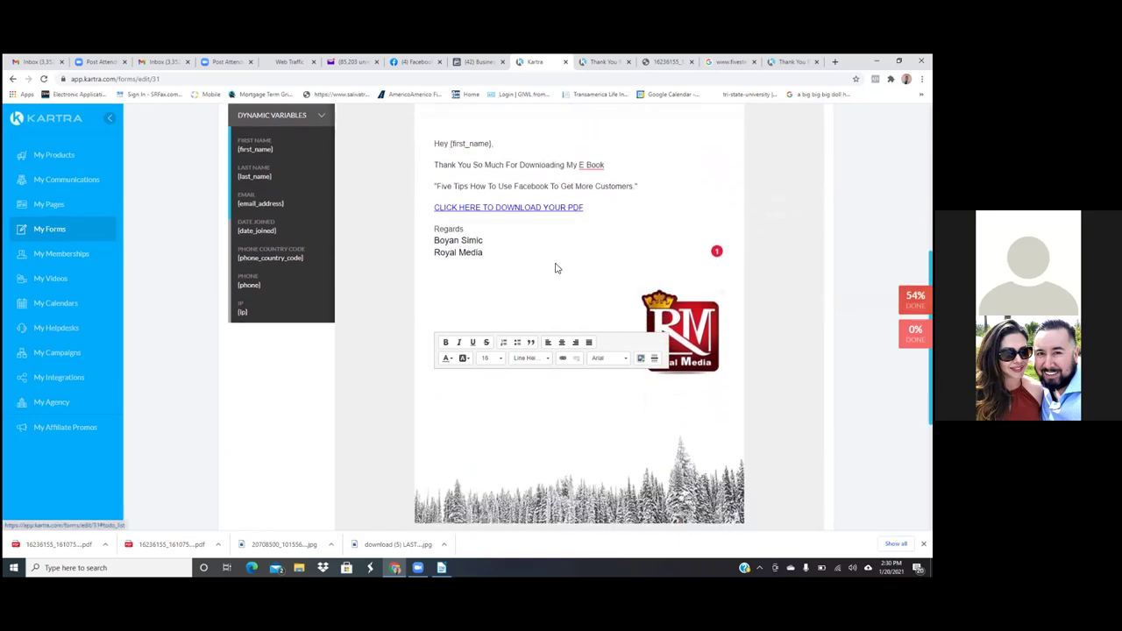
pyautogui.click(483, 254)
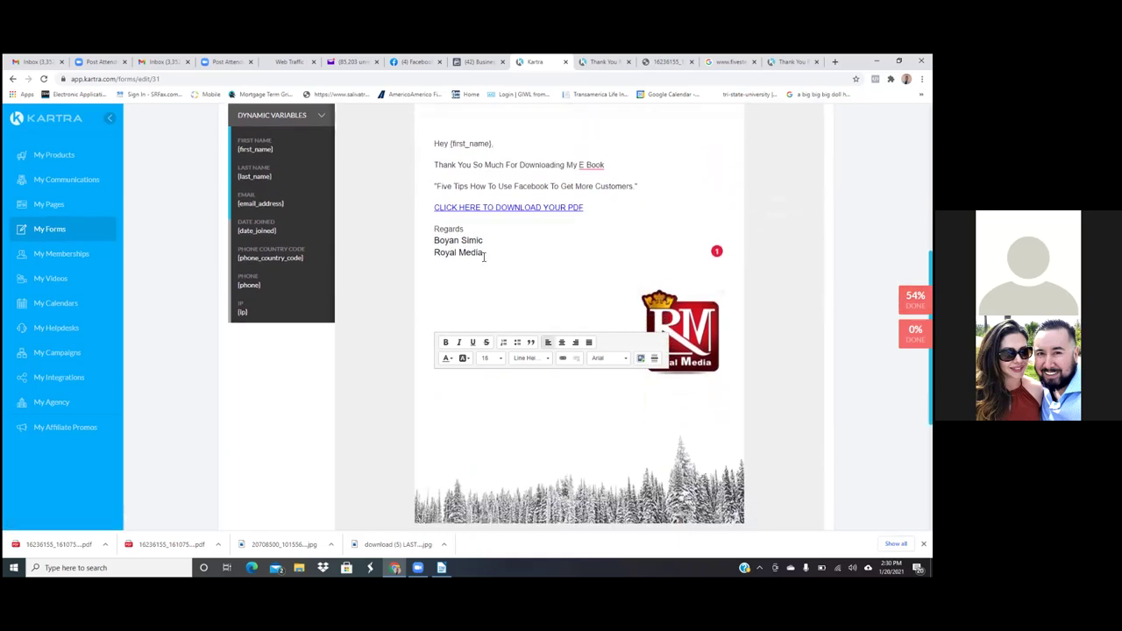
pyautogui.press('Return')
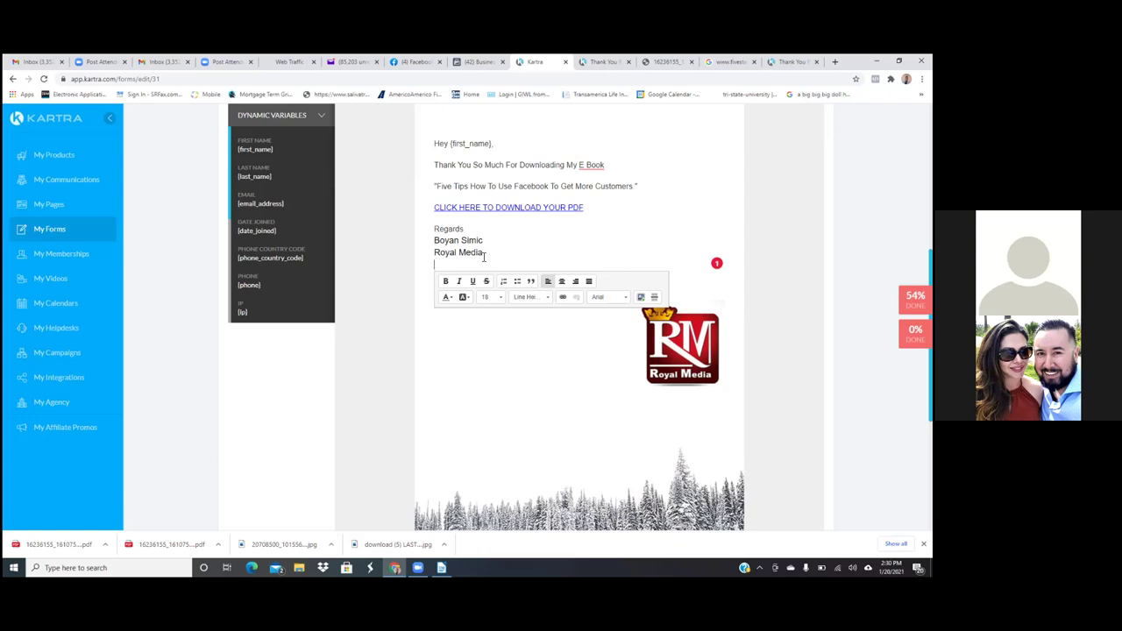
pyautogui.write('@royalmedia')
pyautogui.click(442, 266)
pyautogui.write('cbs')
# Review the welcome message from its subject and greeting down to the signature, logo and footer.
pyautogui.scroll(4, 678, 518)
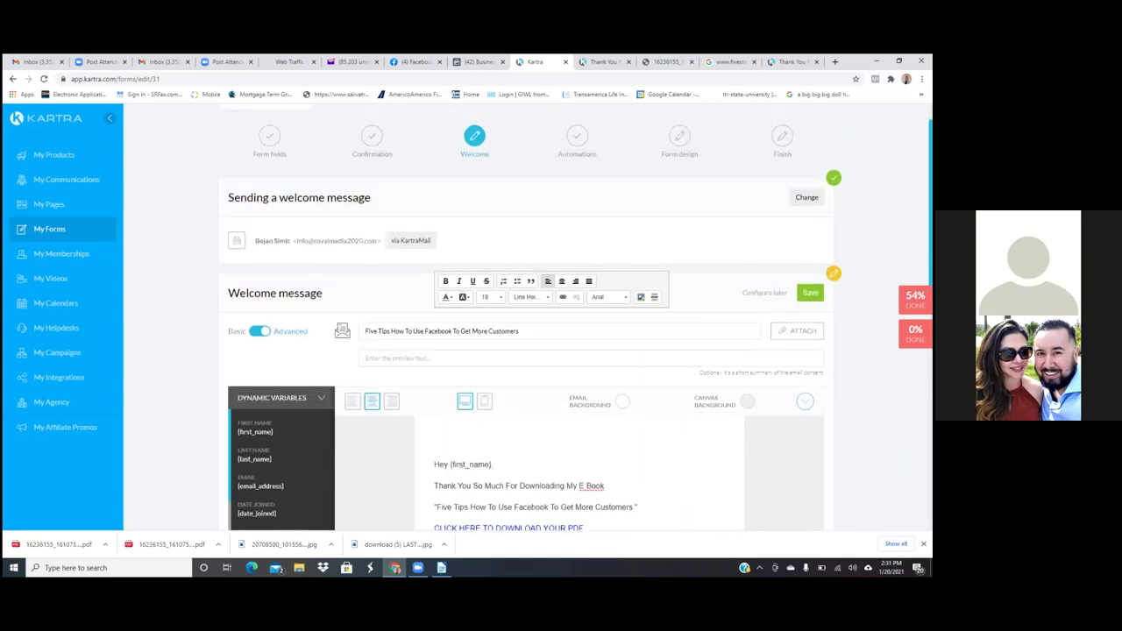
pyautogui.scroll(-3, 576, 351)
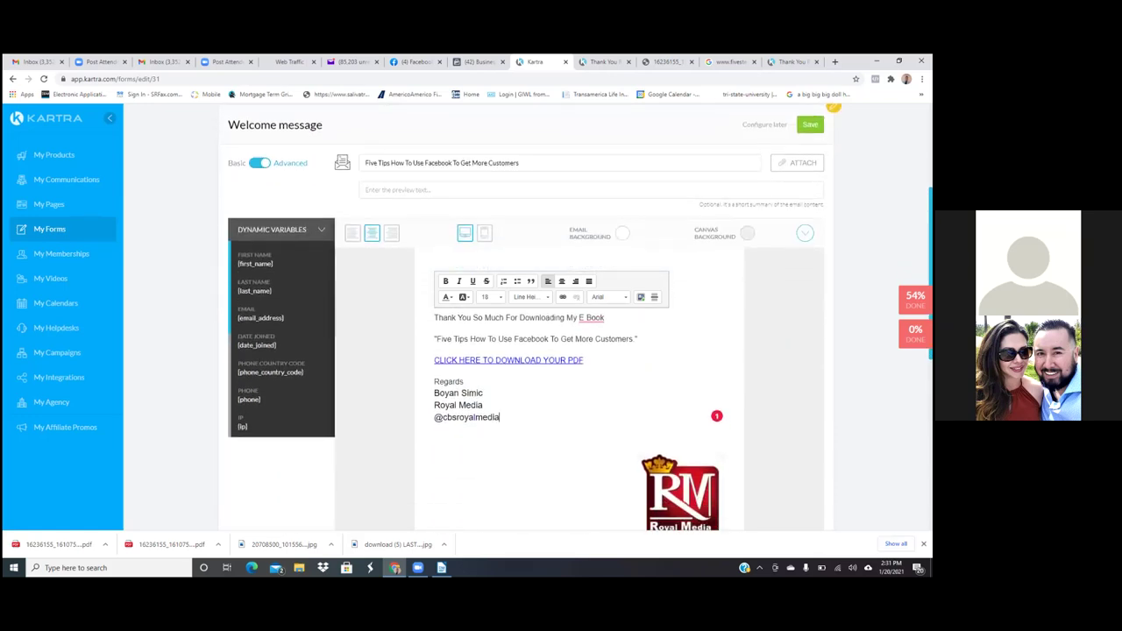
pyautogui.scroll(-3, 578, 351)
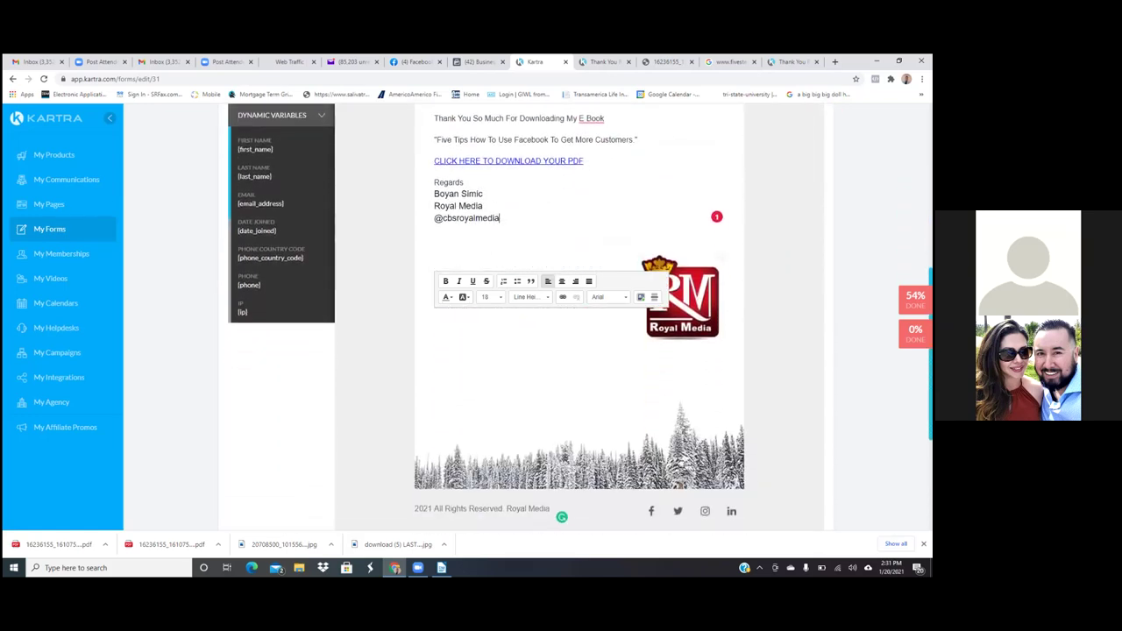
pyautogui.scroll(-2, 578, 350)
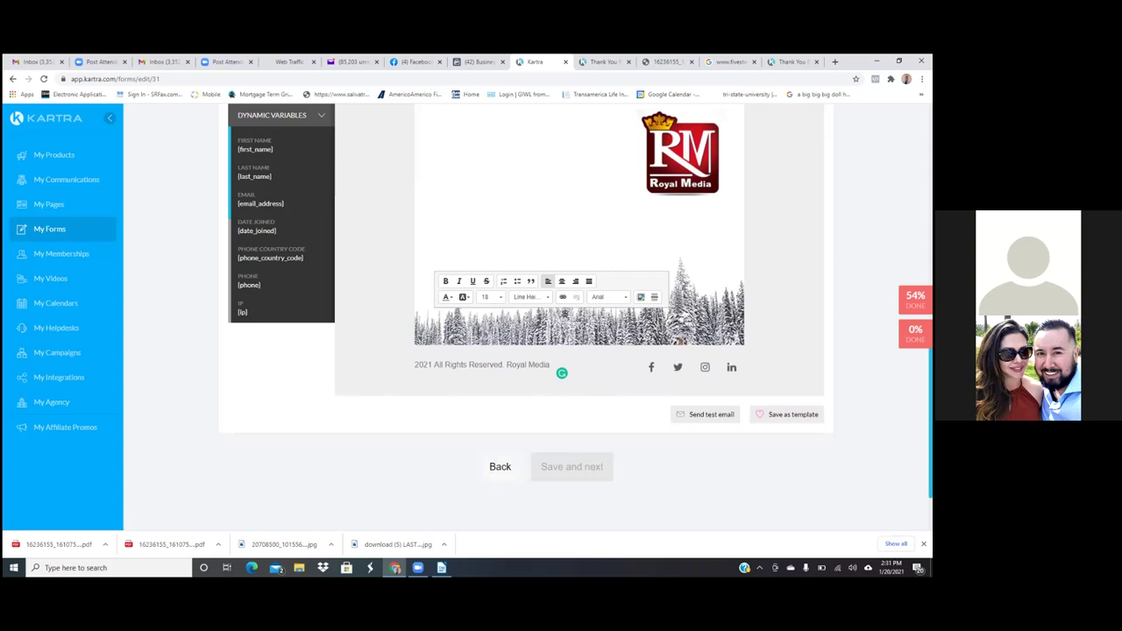
pyautogui.scroll(-1, 579, 351)
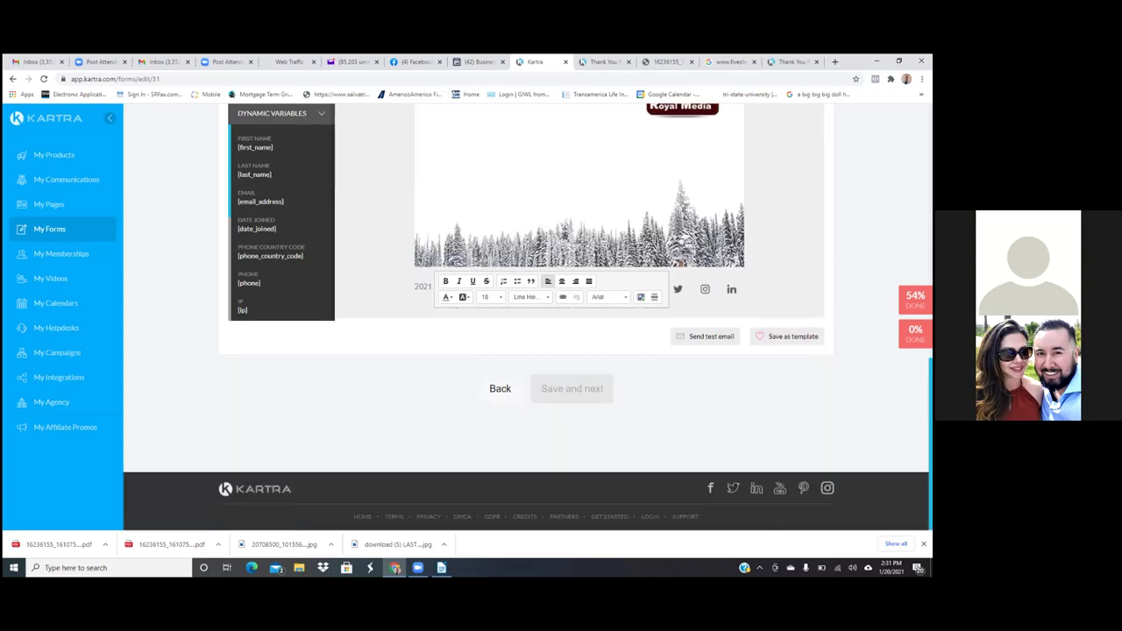
pyautogui.scroll(10, 526, 351)
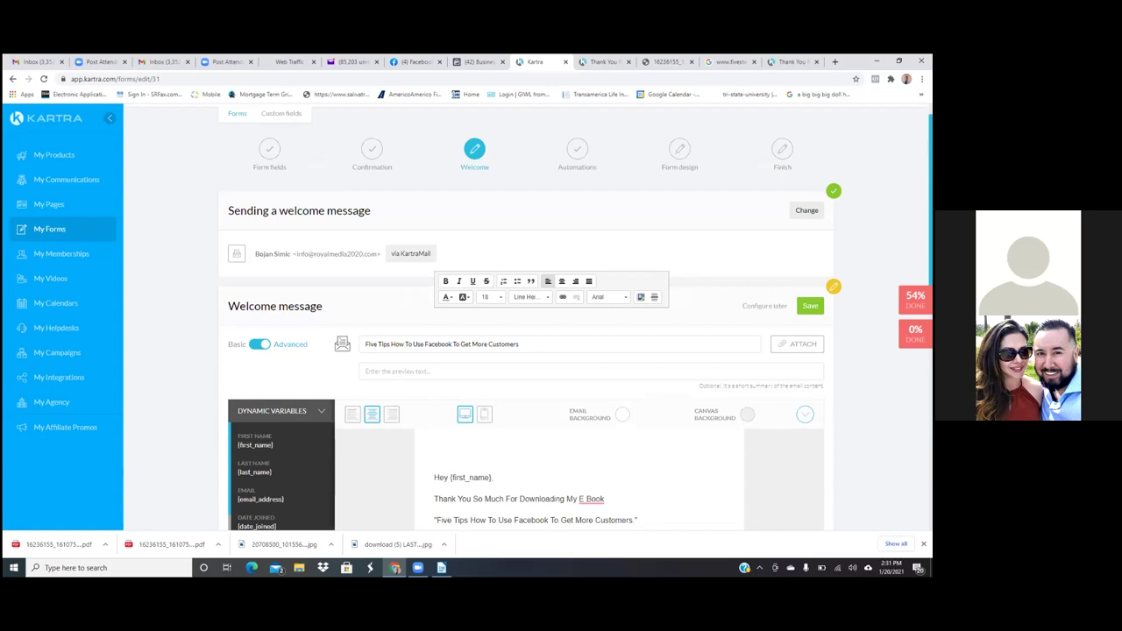
pyautogui.scroll(-2, 526, 394)
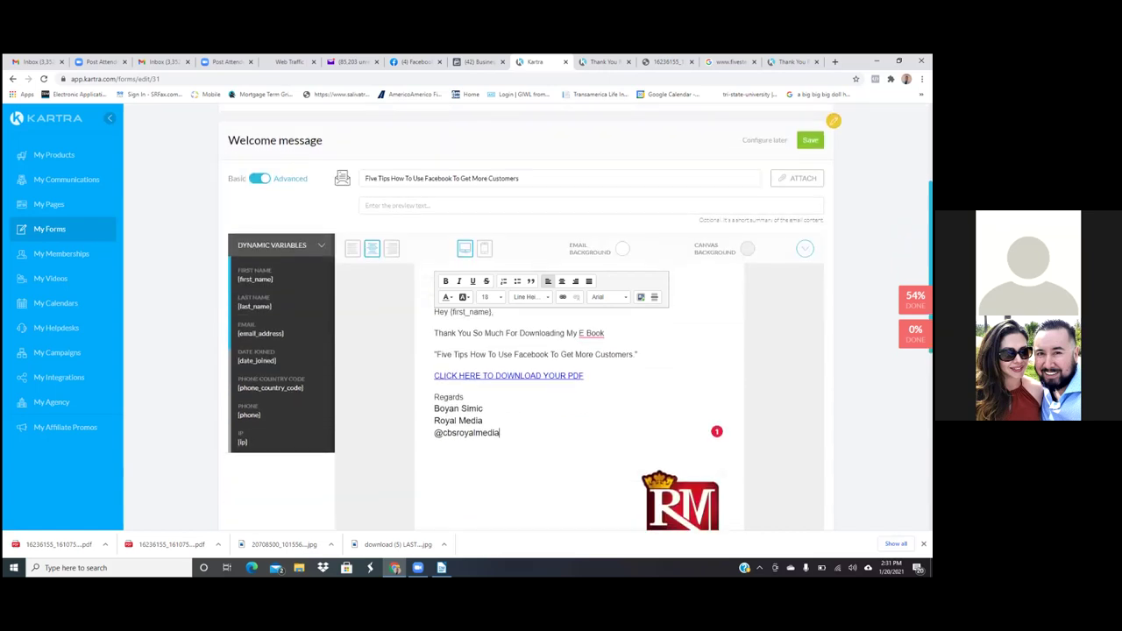
pyautogui.scroll(-1, 526, 351)
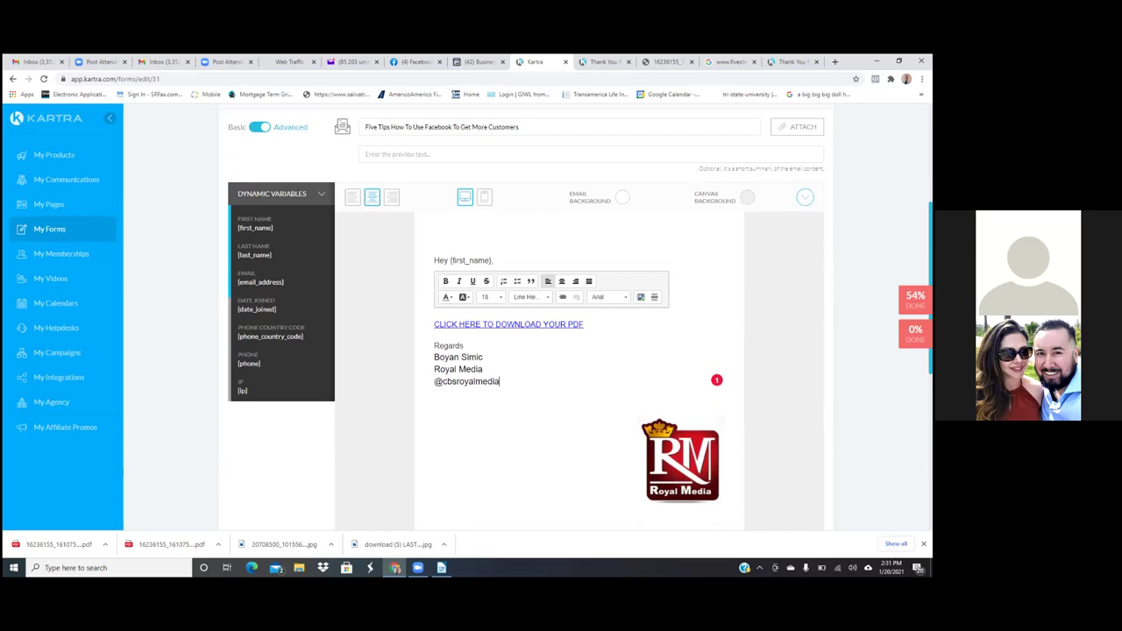
pyautogui.scroll(-1, 529, 306)
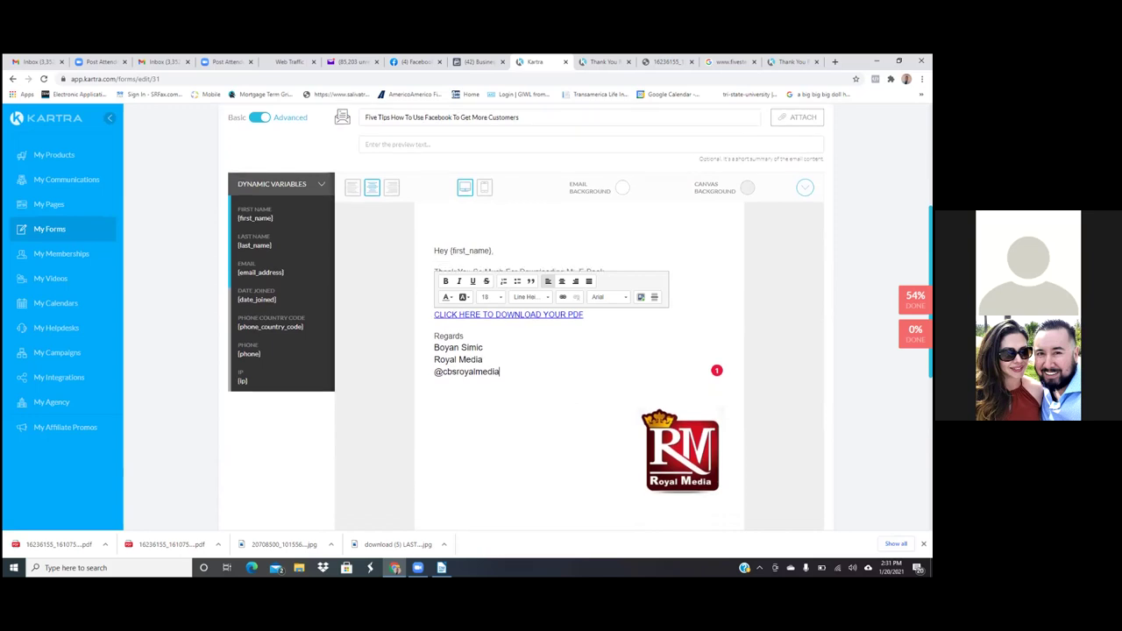
pyautogui.scroll(-3, 680, 521)
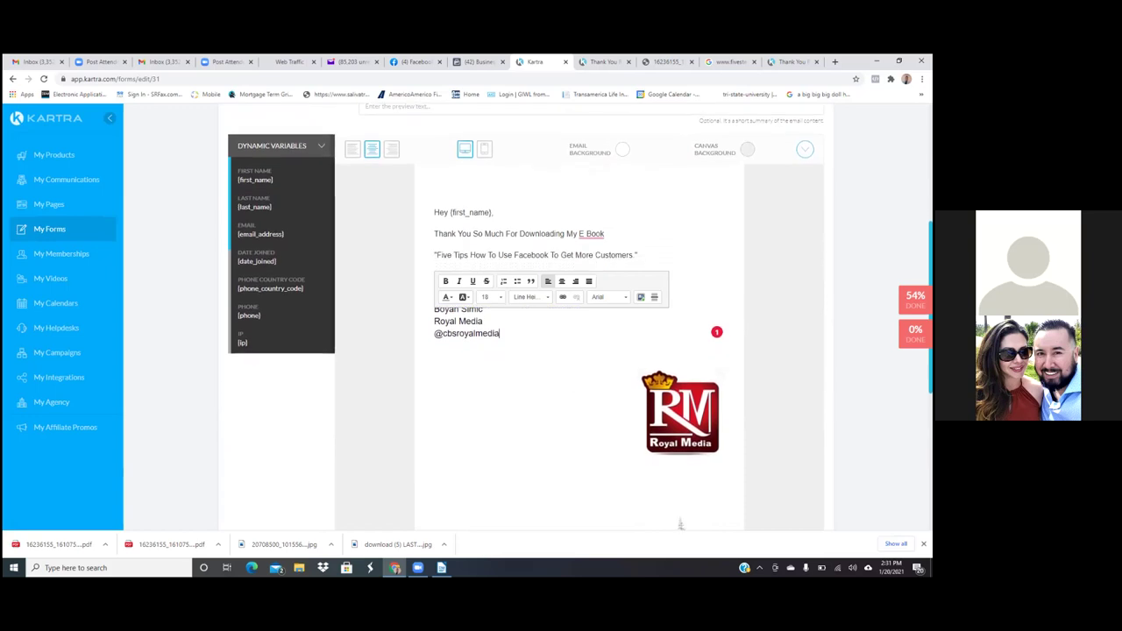
pyautogui.scroll(-1, 579, 315)
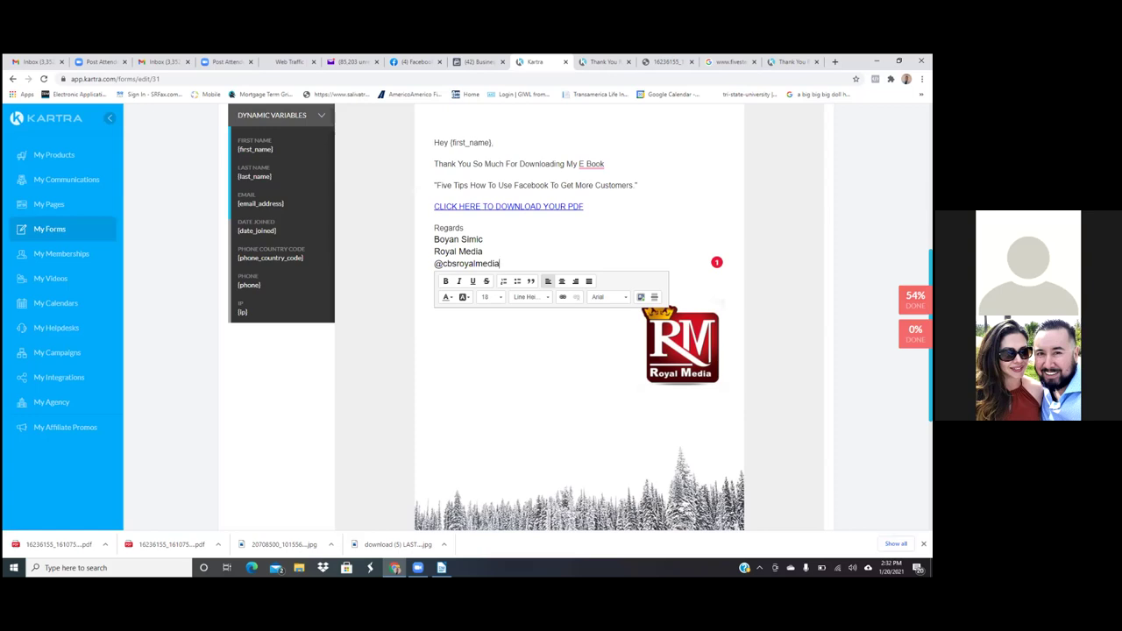
# Open the image settings of the Facebook icon in the email footer.
pyautogui.scroll(-3, 578, 351)
pyautogui.scroll(1, 684, 335)
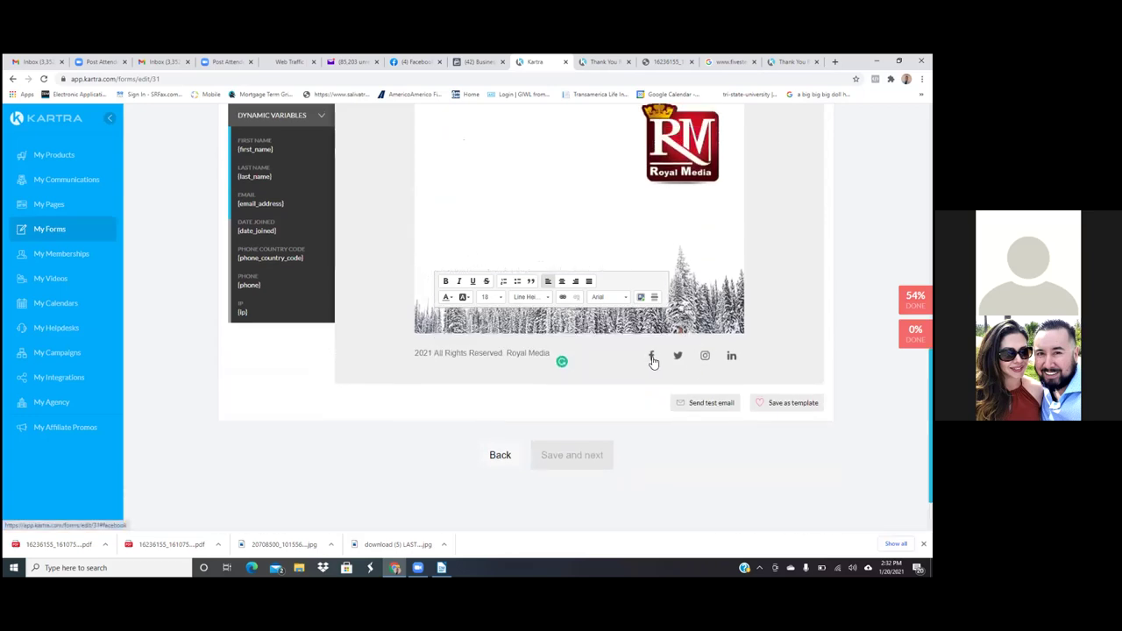
pyautogui.rightClick(652, 358)
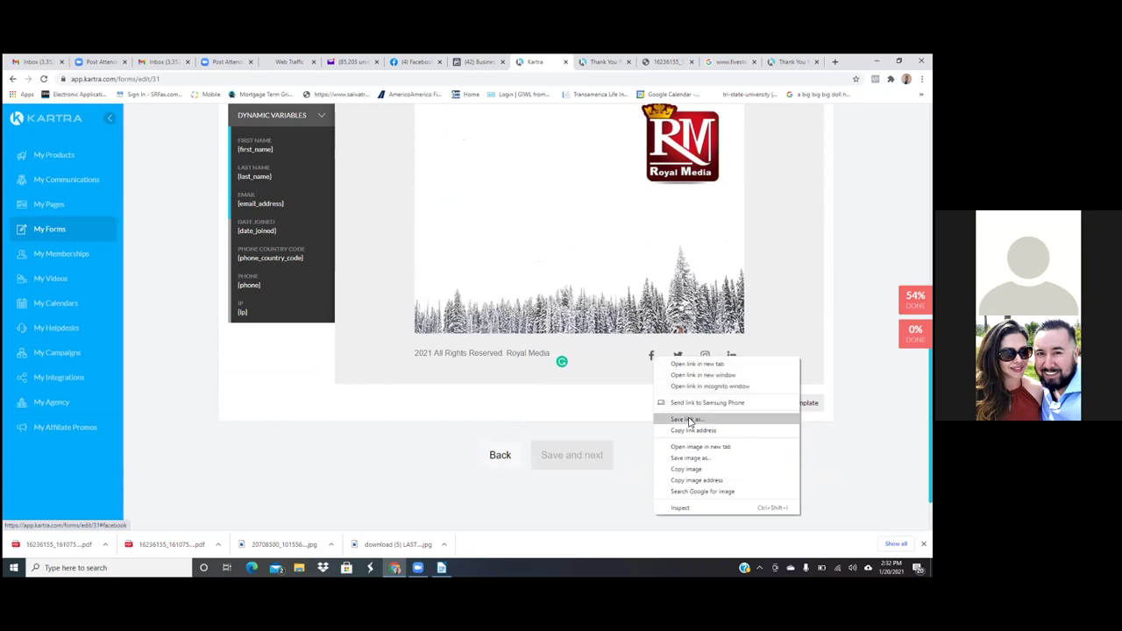
pyautogui.click(688, 324)
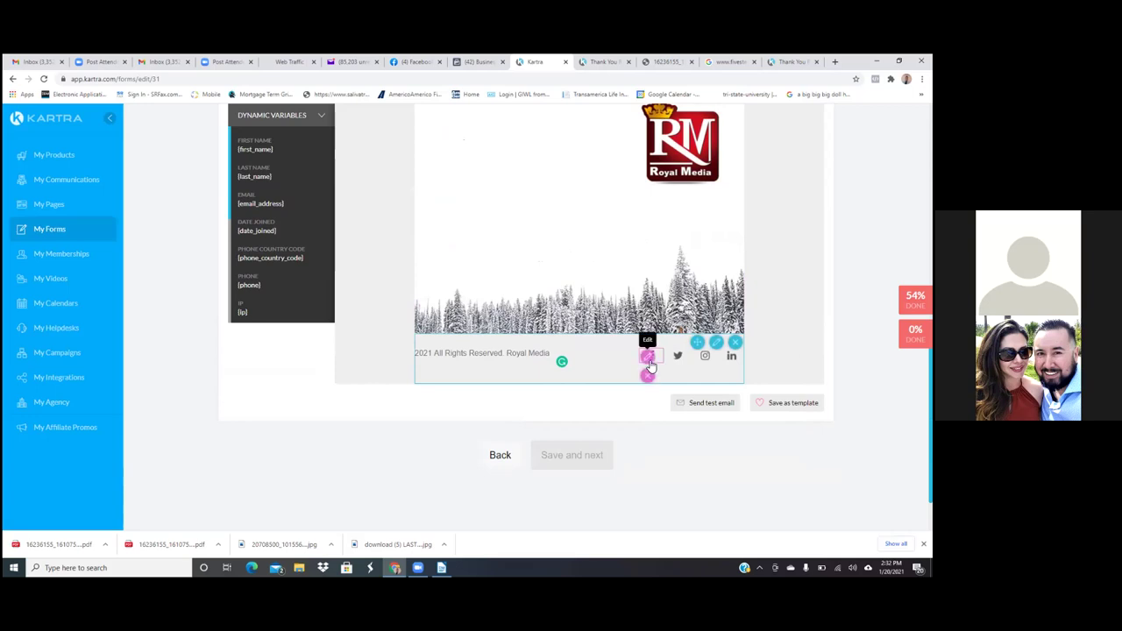
pyautogui.click(646, 358)
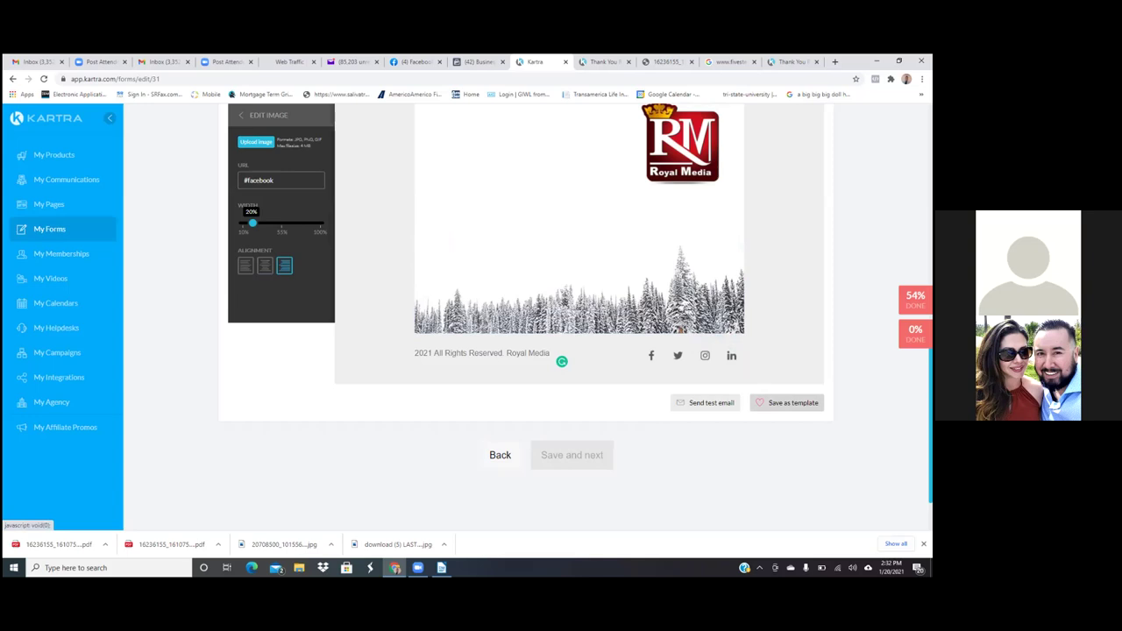
pyautogui.scroll(10, 579, 350)
pyautogui.scroll(-10, 579, 351)
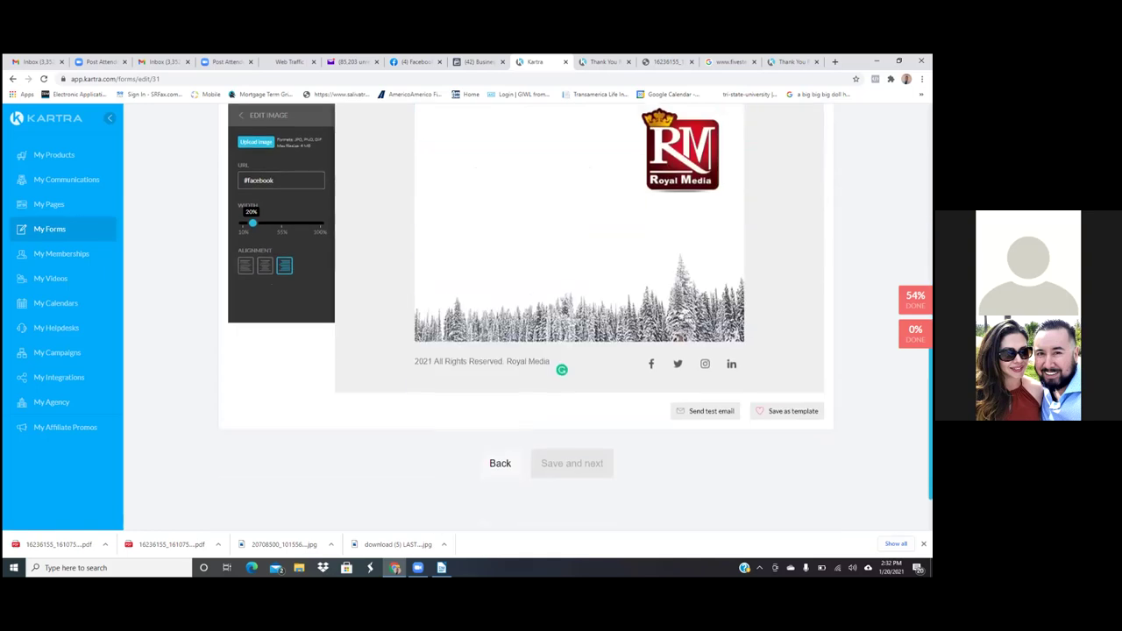
pyautogui.scroll(5, 579, 351)
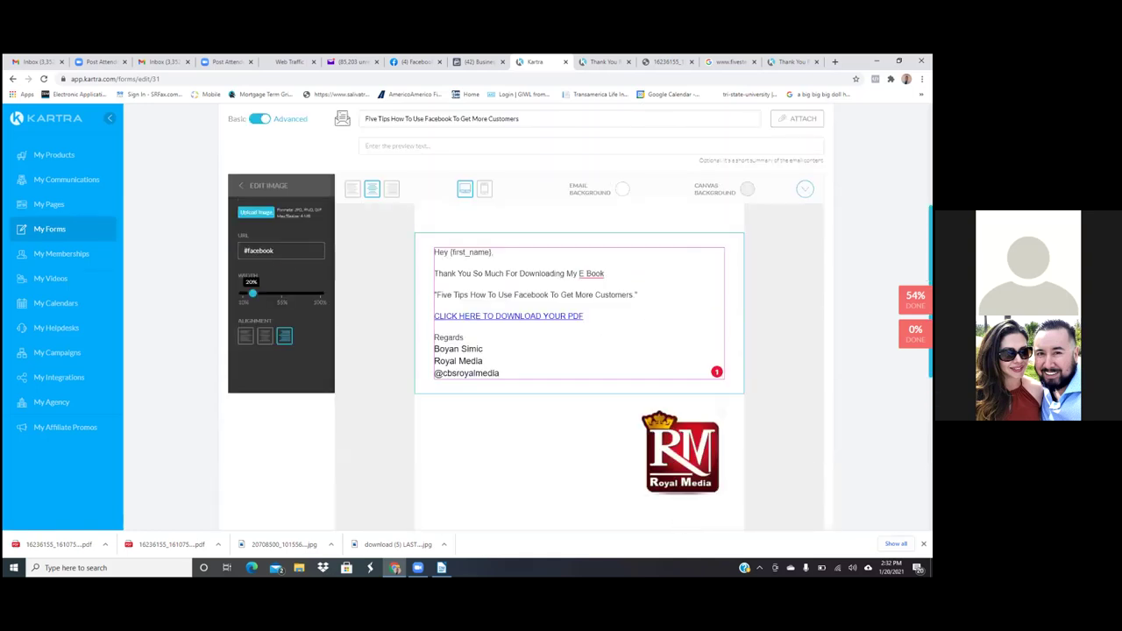
pyautogui.scroll(-2, 578, 351)
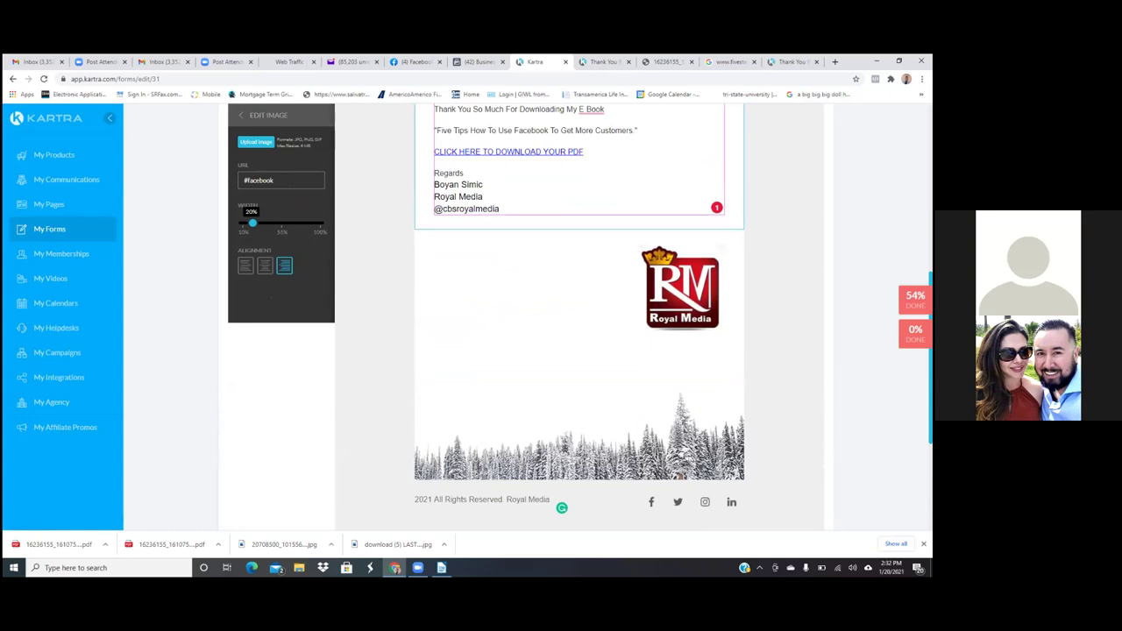
# Review the welcome email from its greeting down to the signature, logo and footer social icons.
pyautogui.scroll(-1, 578, 351)
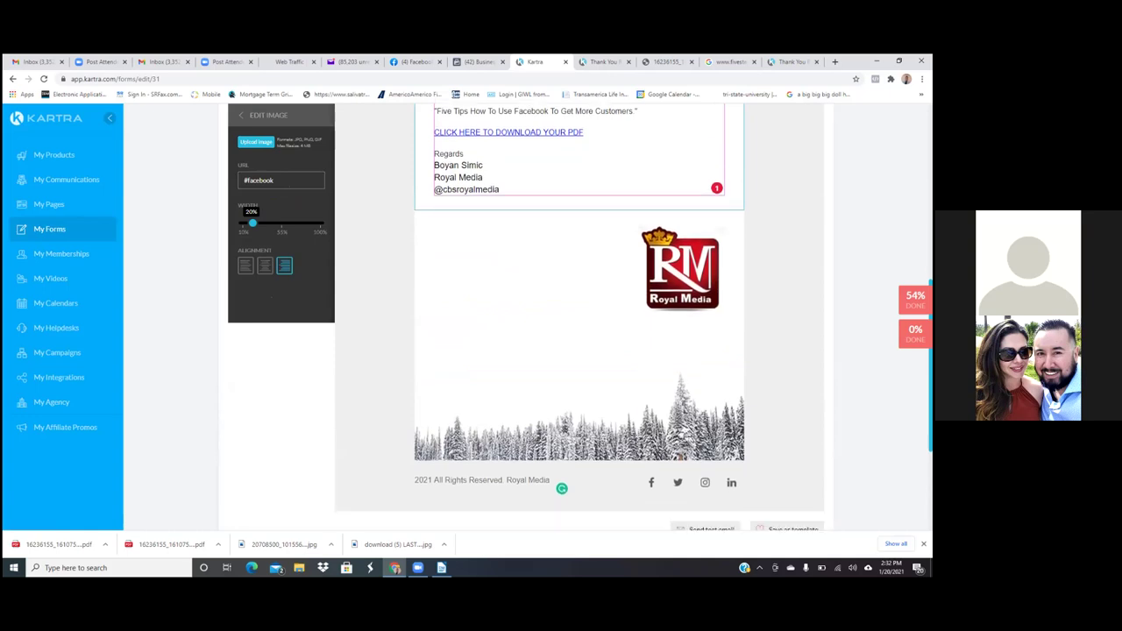
pyautogui.scroll(-1, 579, 351)
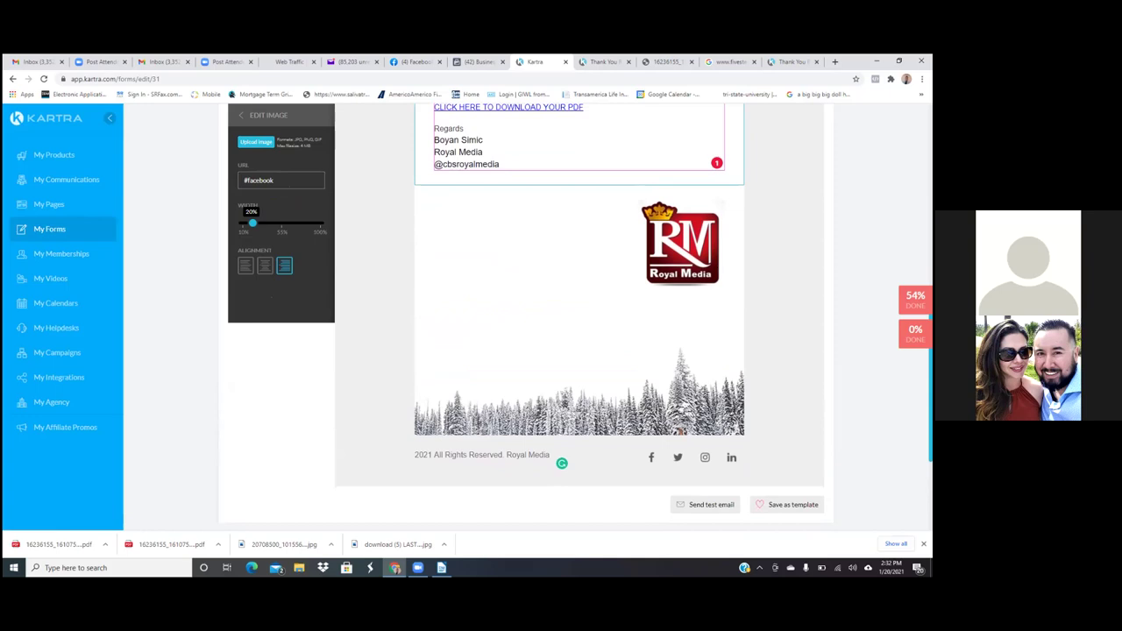
pyautogui.scroll(3, 579, 350)
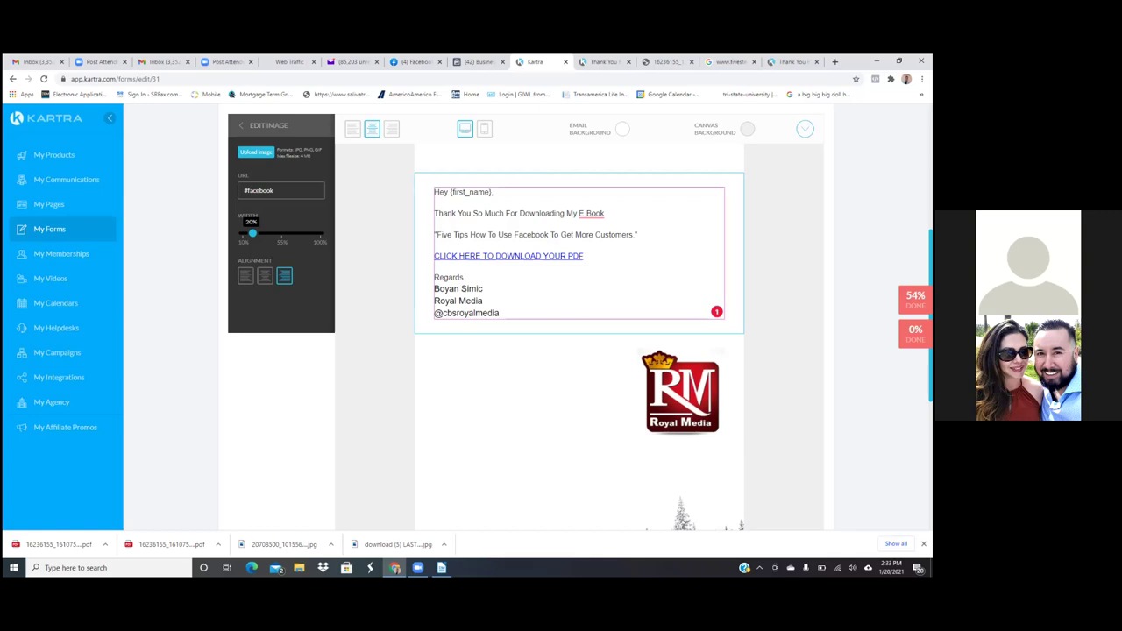
pyautogui.scroll(-1, 526, 316)
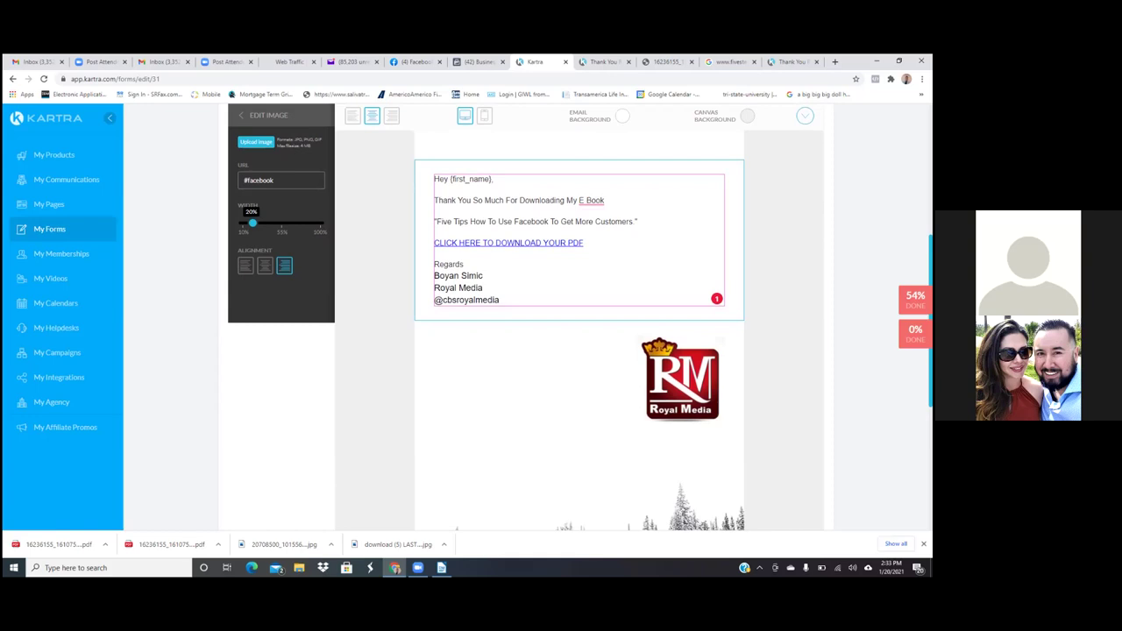
pyautogui.scroll(1, 526, 315)
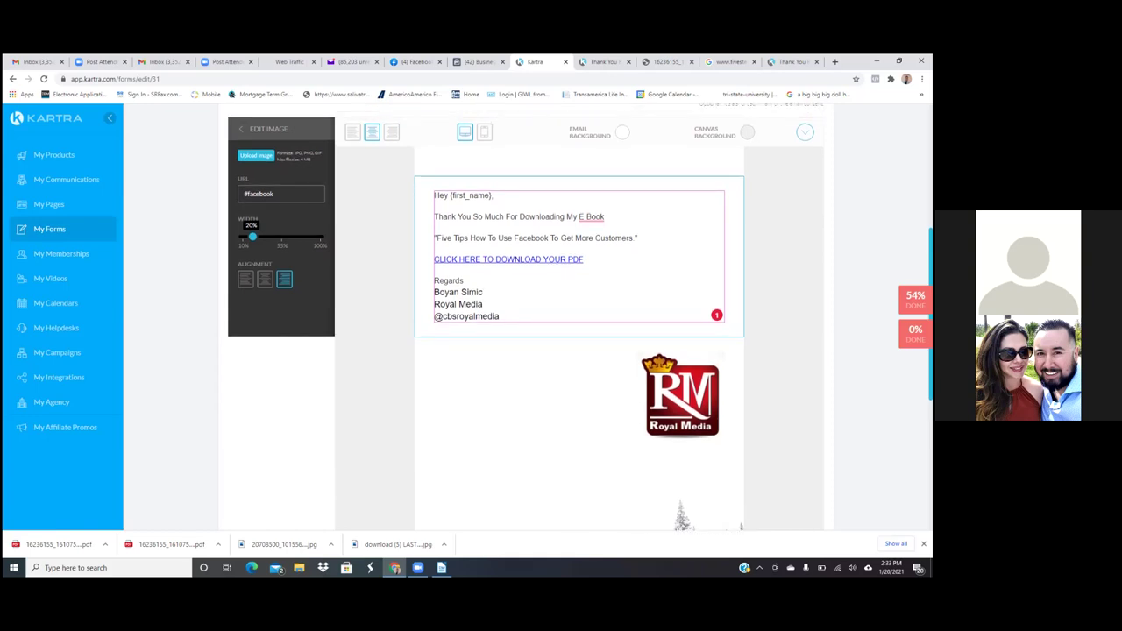
pyautogui.scroll(-5, 578, 315)
pyautogui.scroll(5, 578, 315)
pyautogui.scroll(-2, 526, 315)
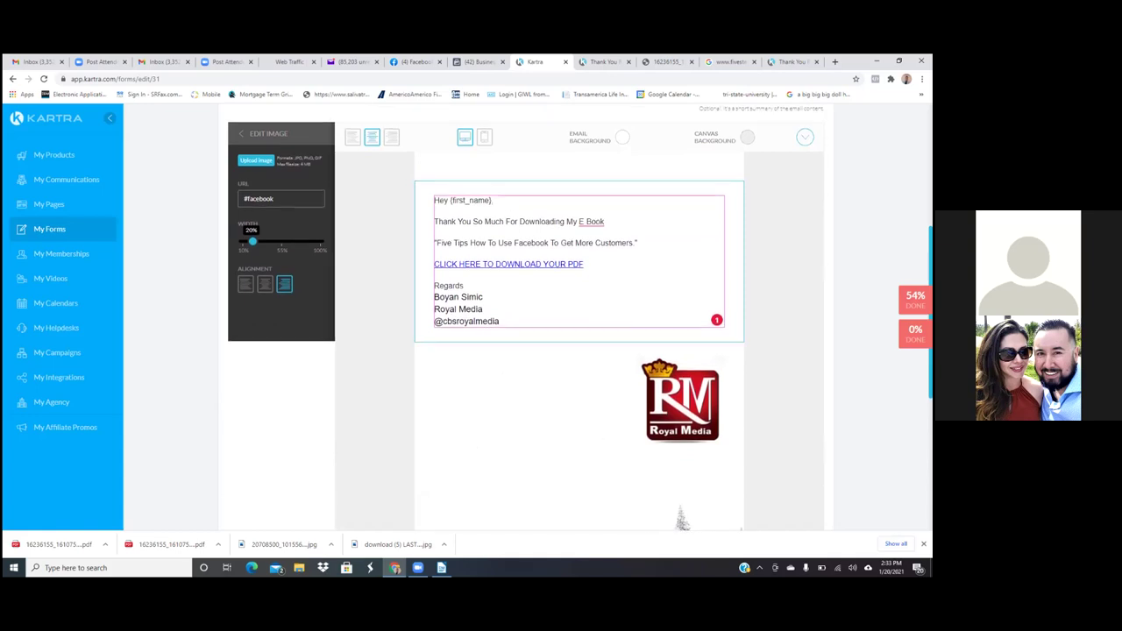
# Look through the email's dynamic variables and design template categories, including the available footer layouts.
pyautogui.click(614, 202)
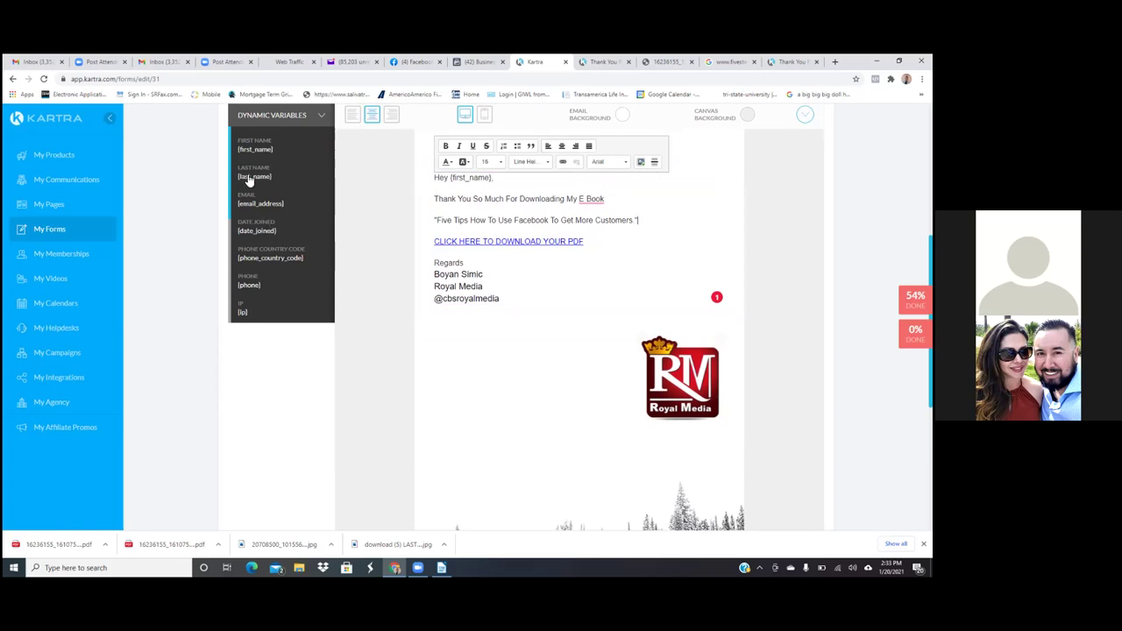
pyautogui.click(274, 128)
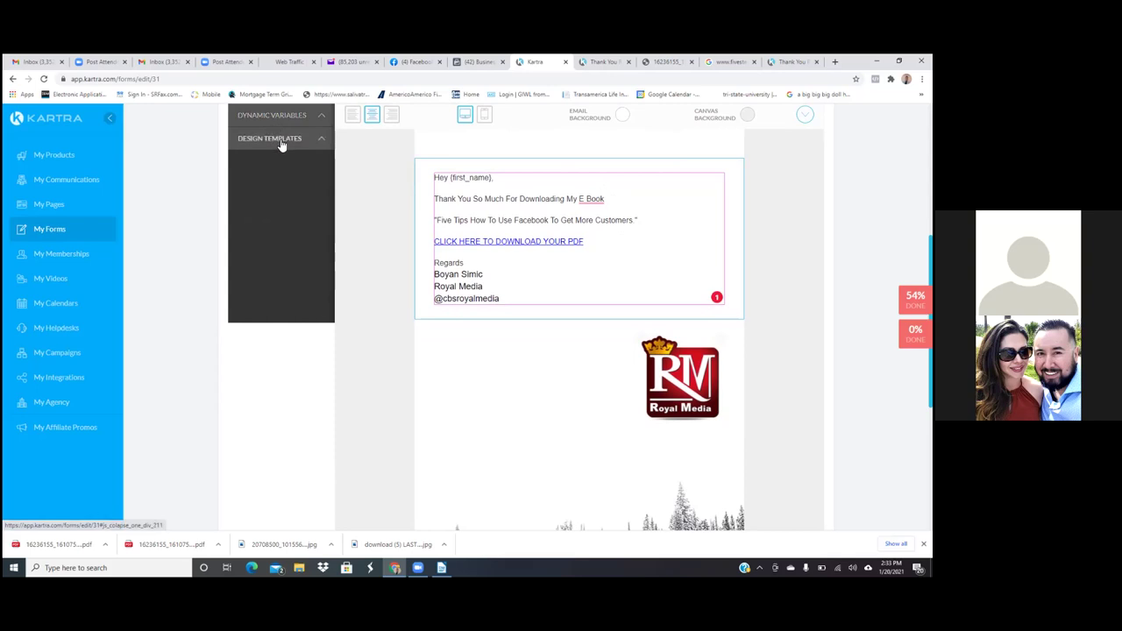
pyautogui.click(281, 142)
pyautogui.moveTo(230, 238); pyautogui.dragTo(232, 291)
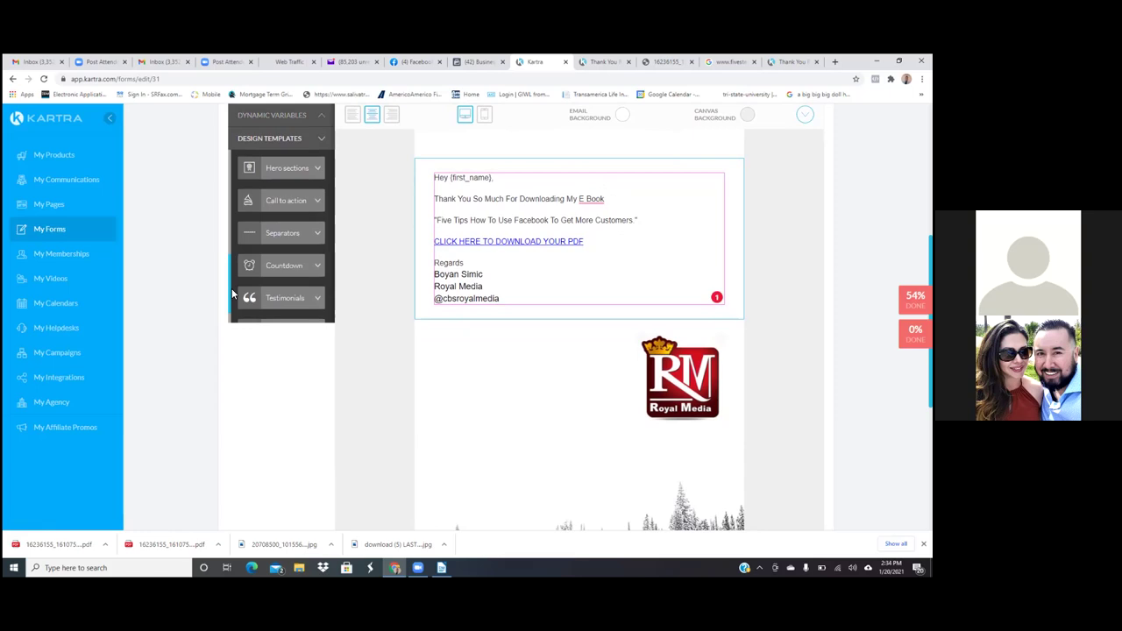
pyautogui.moveTo(231, 296); pyautogui.dragTo(268, 312)
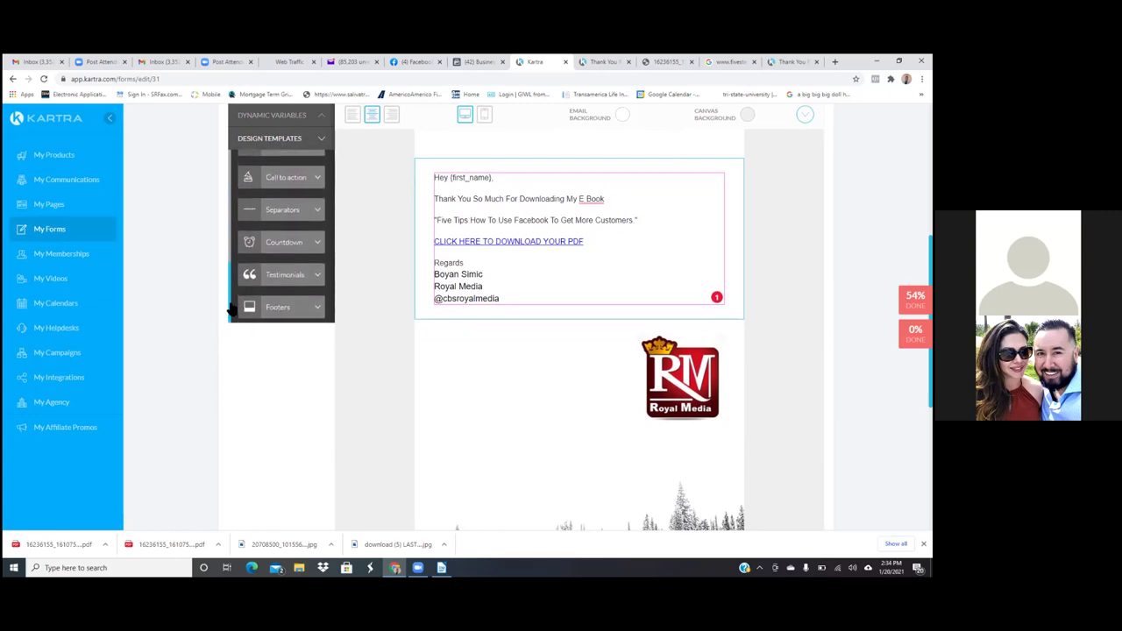
pyautogui.click(292, 310)
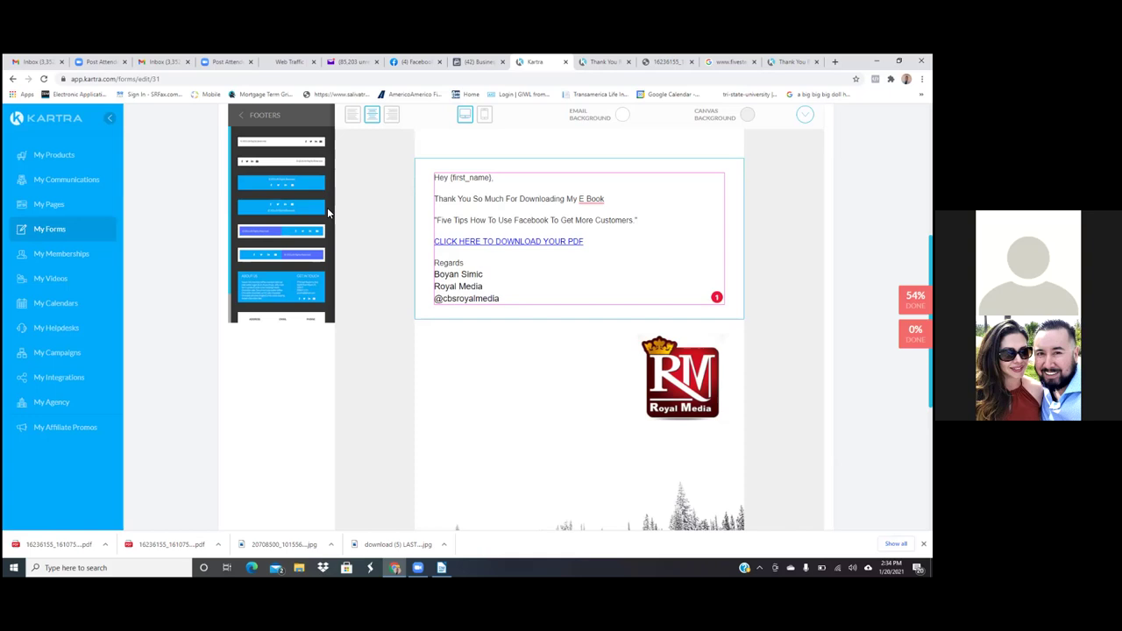
pyautogui.click(237, 118)
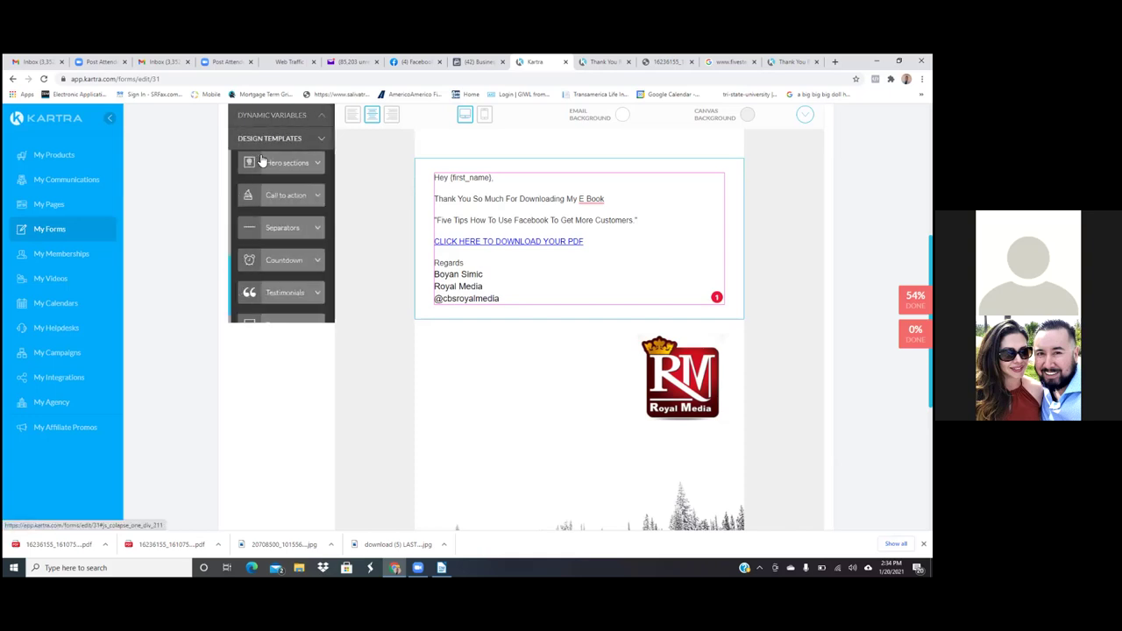
# Insert a single READ MORE button block between the signature and the logo, and check its button settings.
pyautogui.moveTo(229, 287); pyautogui.dragTo(261, 224)
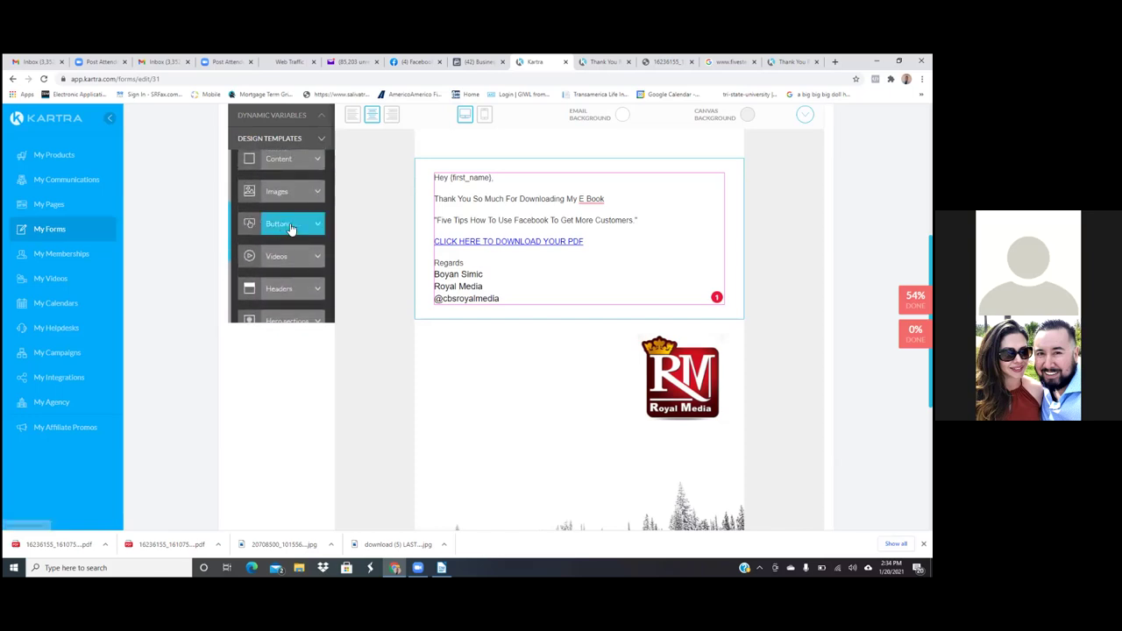
pyautogui.click(288, 224)
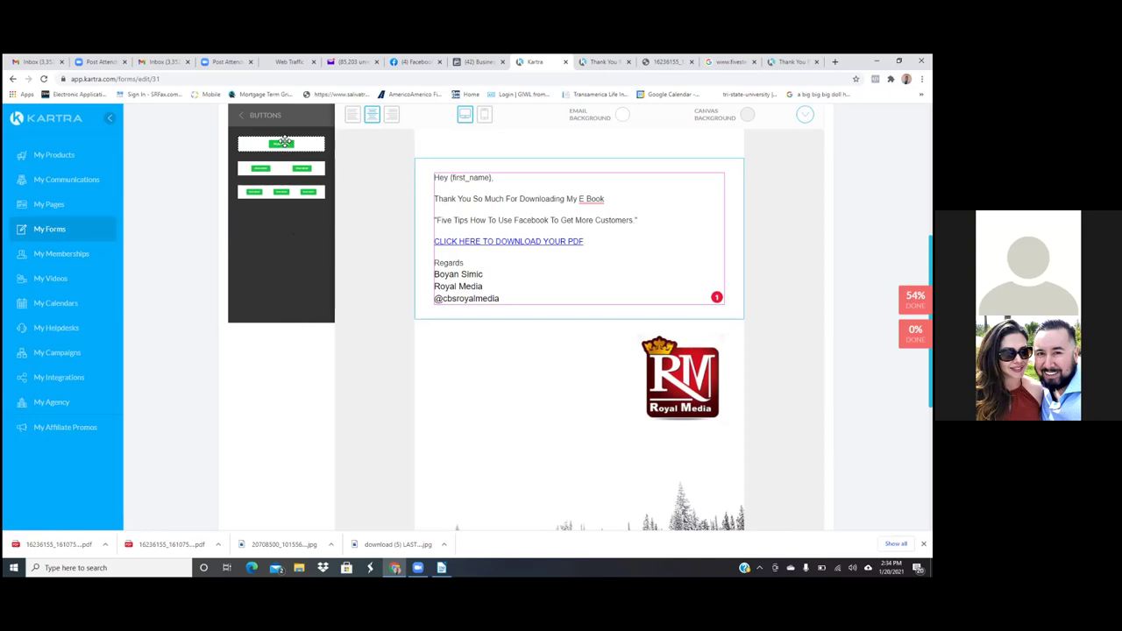
pyautogui.moveTo(284, 146); pyautogui.dragTo(626, 401)
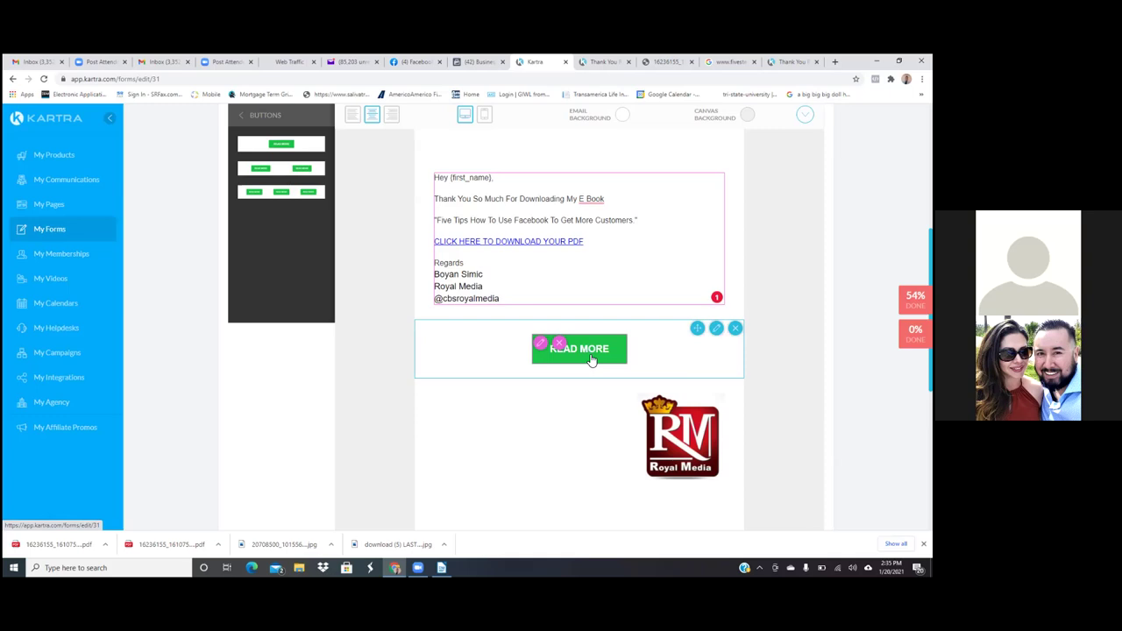
pyautogui.click(539, 344)
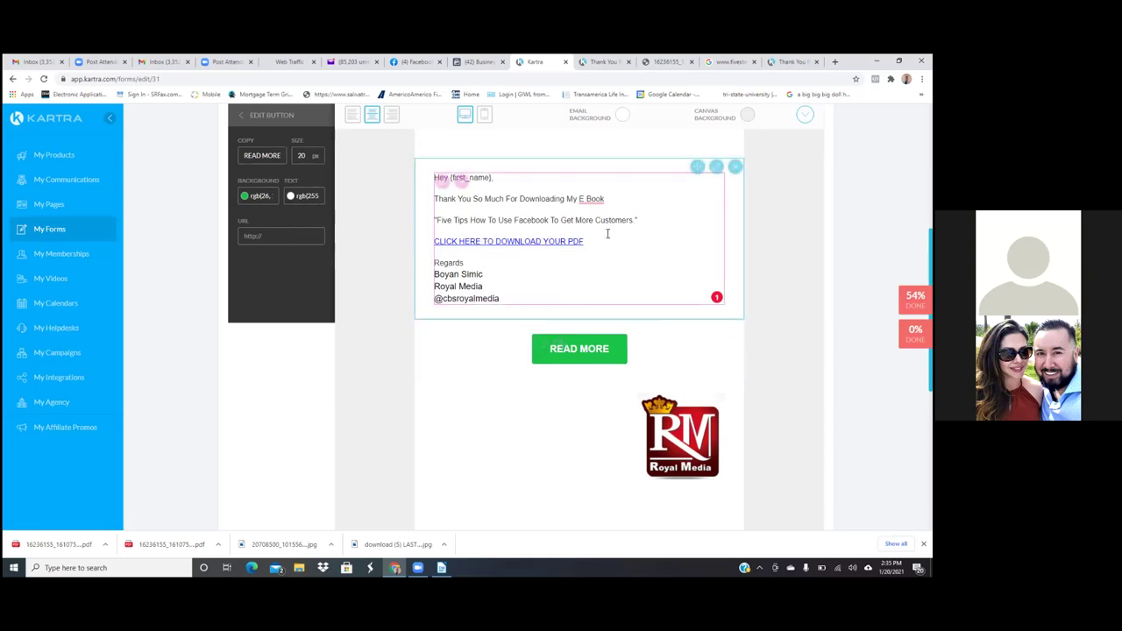
pyautogui.click(741, 356)
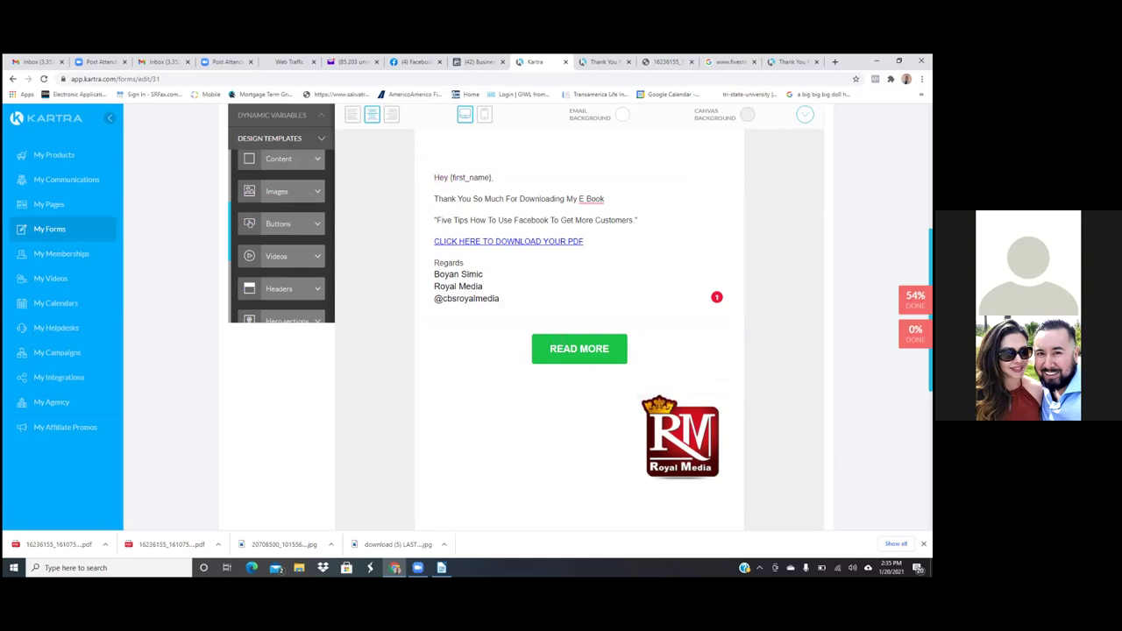
# Save the welcome message and continue to the form's automations stage.
pyautogui.scroll(4, 526, 334)
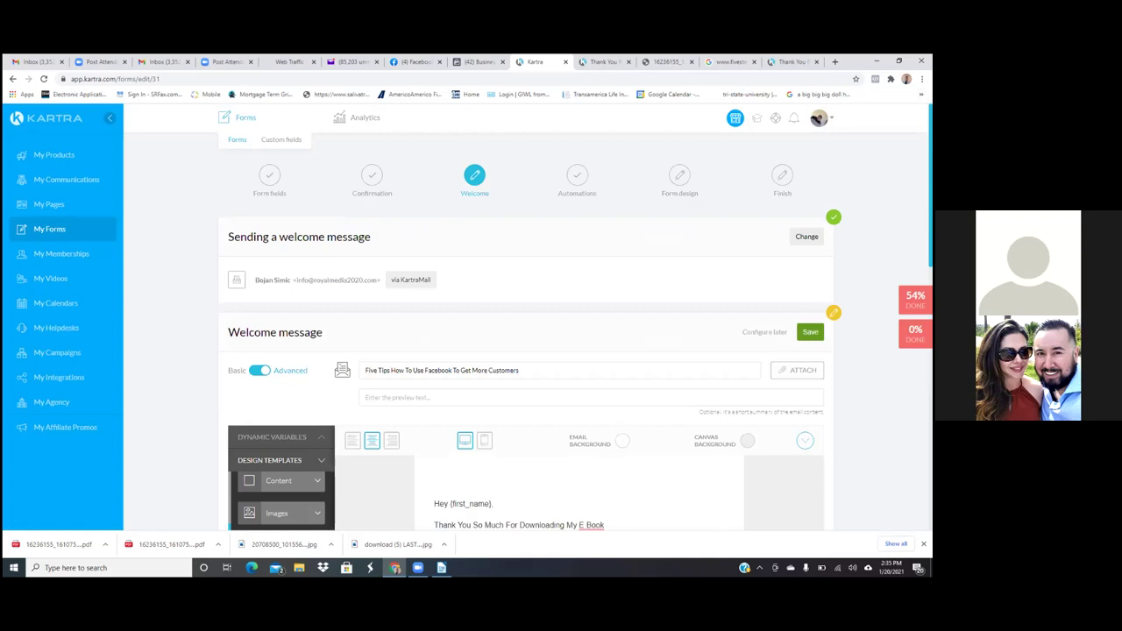
pyautogui.click(810, 332)
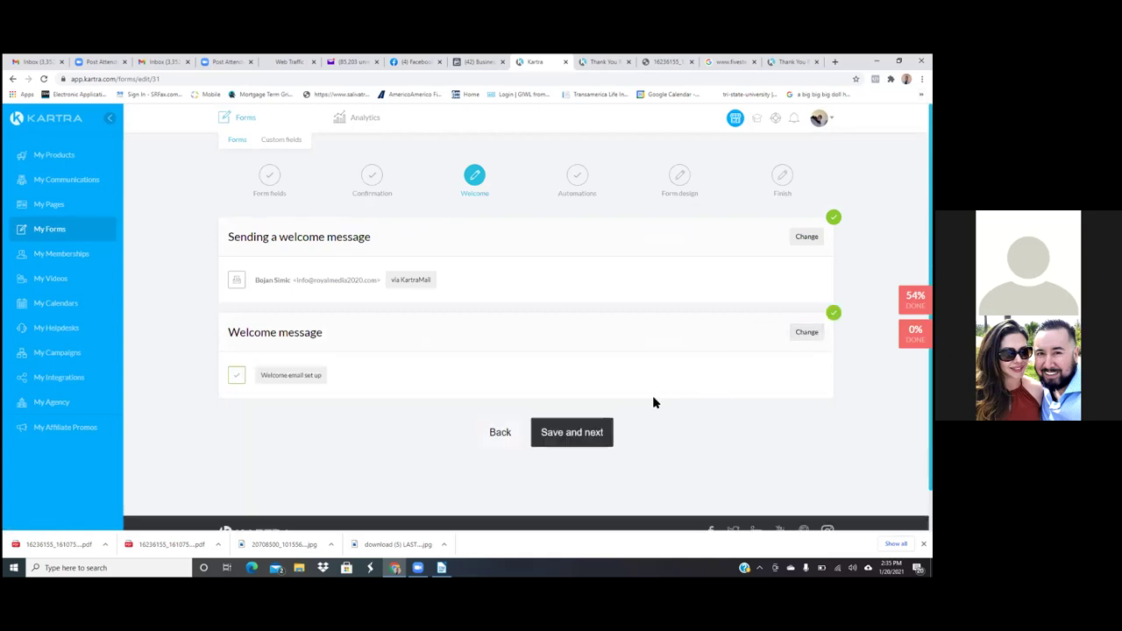
pyautogui.click(571, 432)
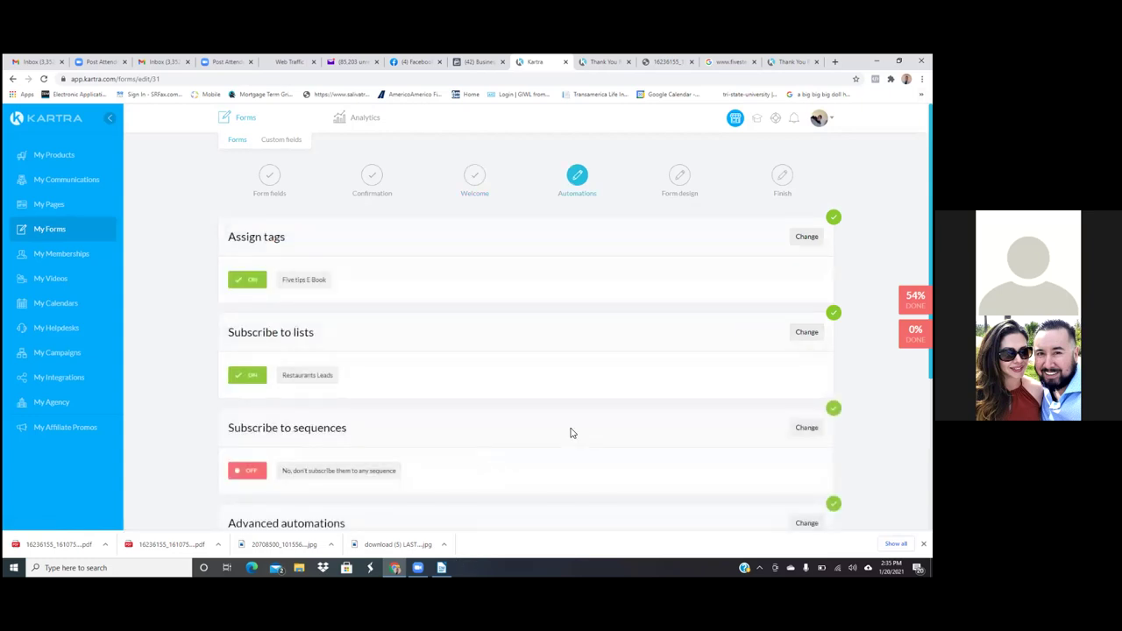
# Check the form's automations, then save the automations and form design stages to finish the form.
pyautogui.moveTo(228, 237); pyautogui.dragTo(286, 237)
pyautogui.scroll(-3, 569, 458)
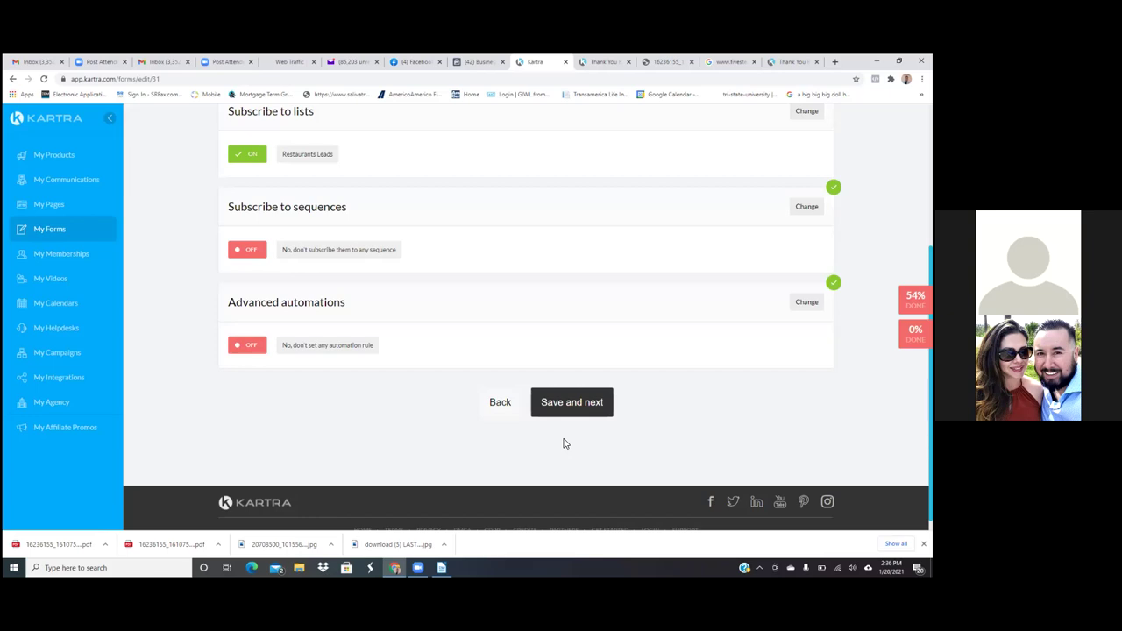
pyautogui.click(580, 403)
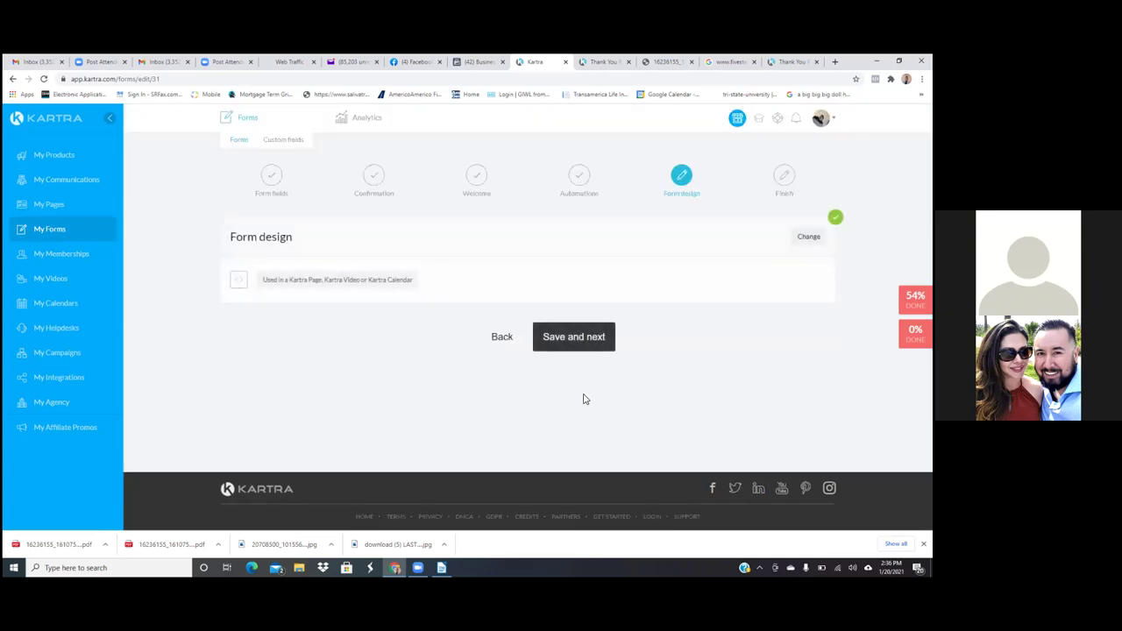
pyautogui.click(572, 337)
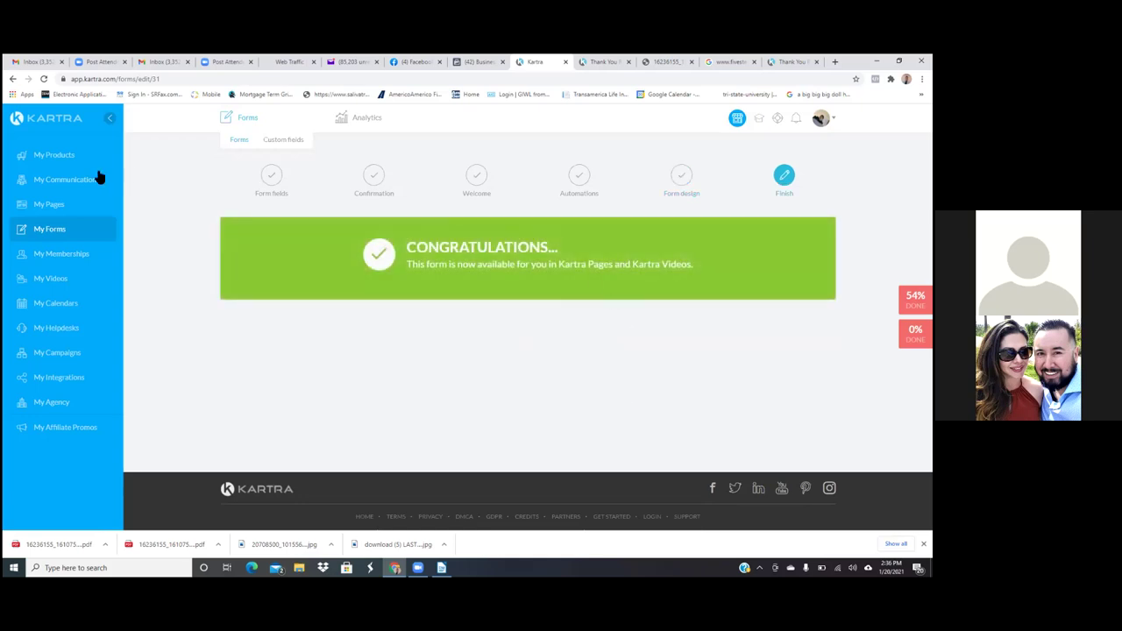
# Go to the list of communication sequences.
pyautogui.click(74, 182)
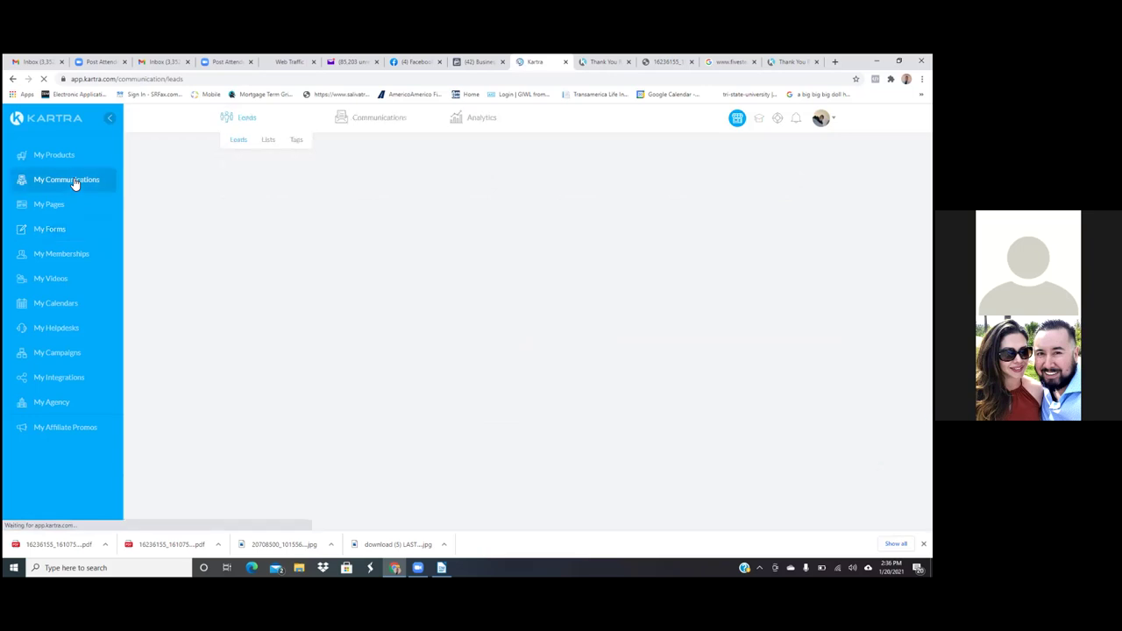
pyautogui.moveTo(399, 118)
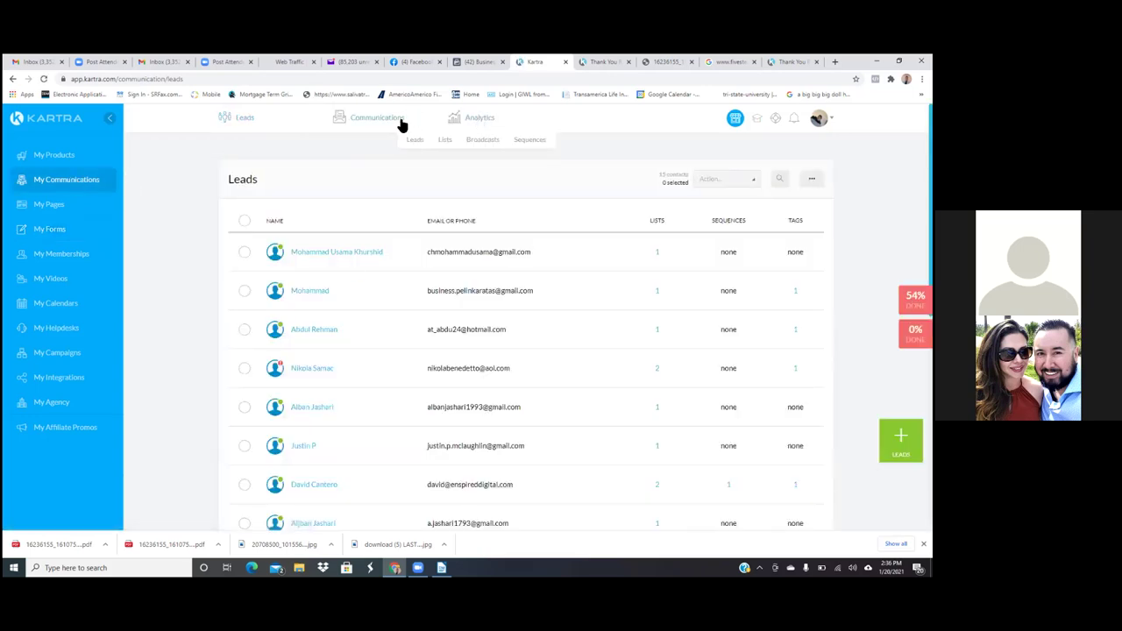
pyautogui.click(378, 140)
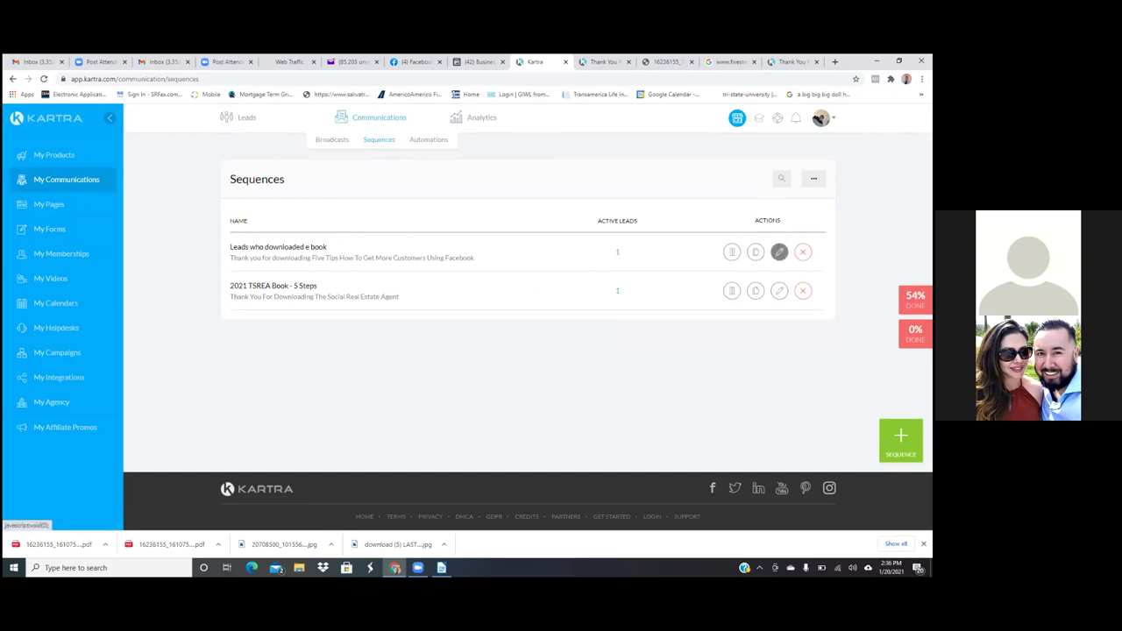
# Rename the "Leads who downloaded e book" sequence to "Restaurant Leads" and open its workflow.
pyautogui.click(779, 252)
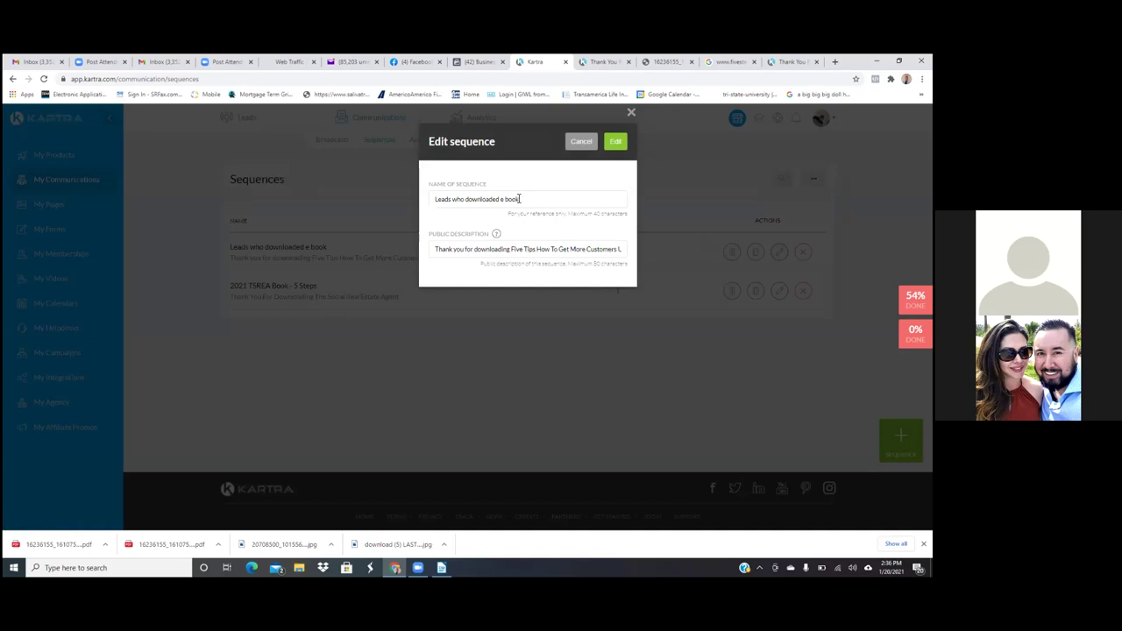
pyautogui.moveTo(520, 200); pyautogui.dragTo(398, 222)
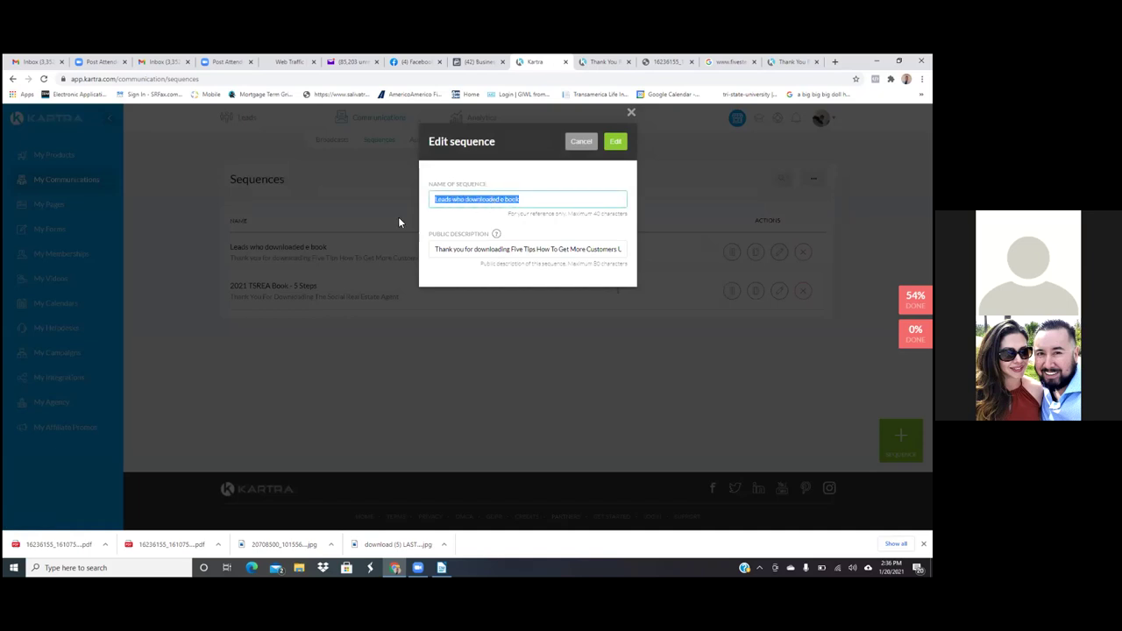
pyautogui.write('Restaura')
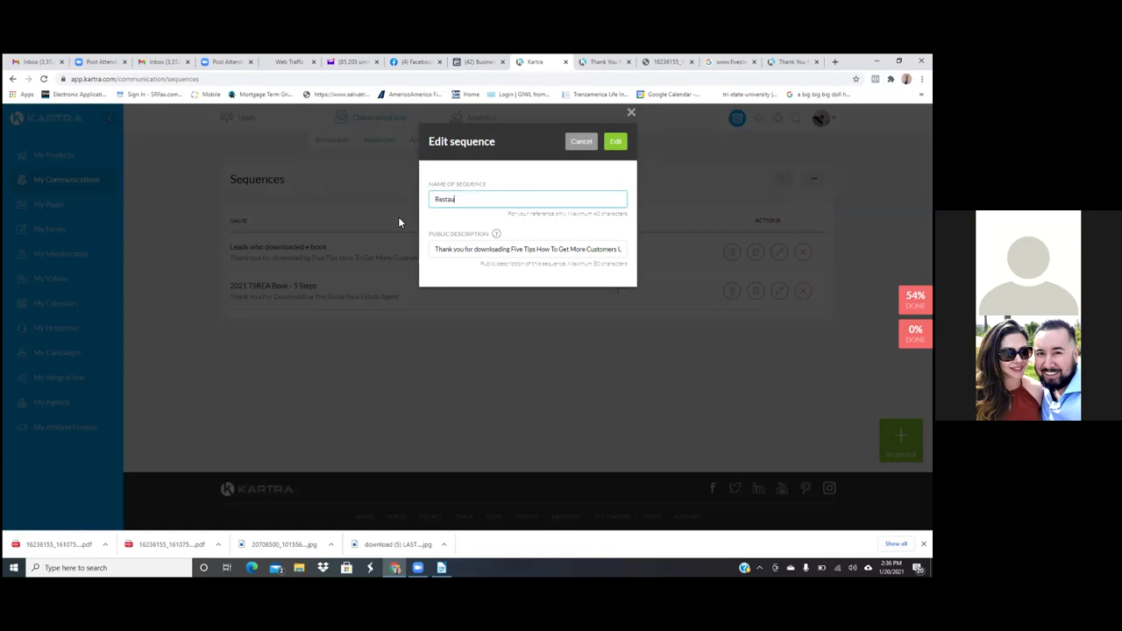
pyautogui.write('nt L4')
pyautogui.press('BackSpace')
pyautogui.write('eads')
pyautogui.press('BackSpace')
pyautogui.write('ds')
pyautogui.click(618, 144)
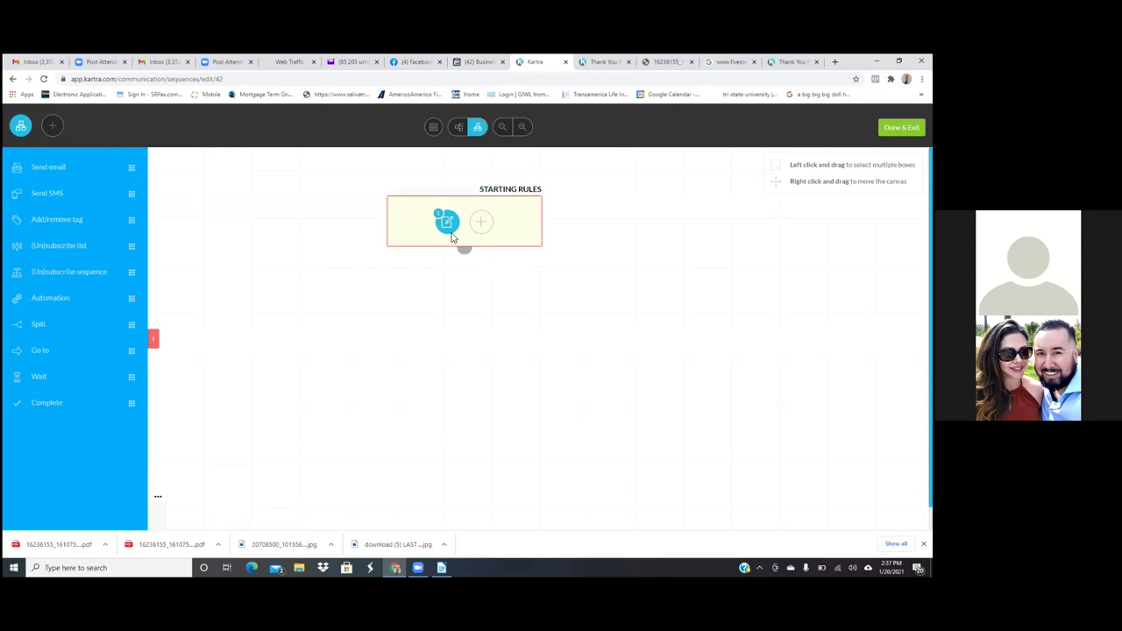
# Check the sequence's starting rule for the "Five tips for the restaurants" opt-in form and save the starting rules.
pyautogui.moveTo(447, 228)
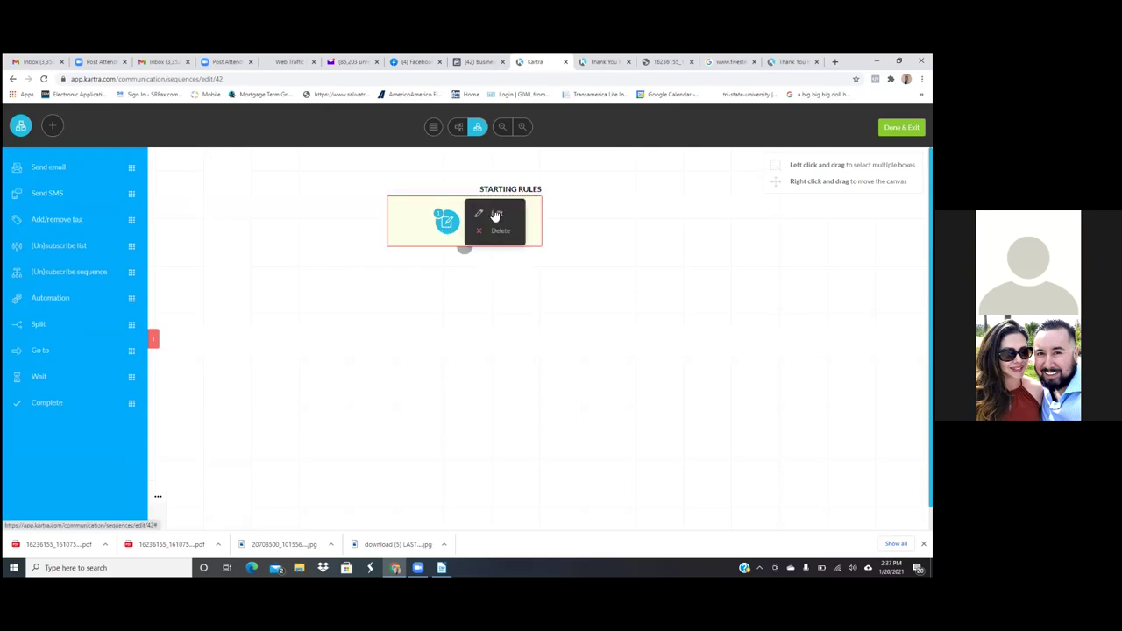
pyautogui.click(496, 216)
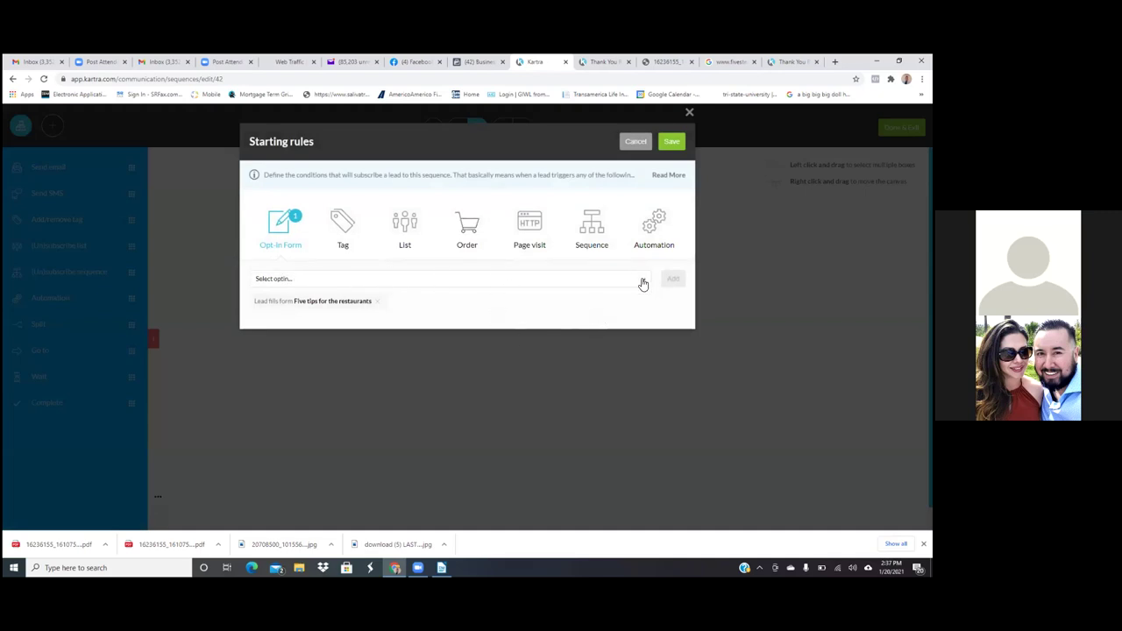
pyautogui.click(642, 280)
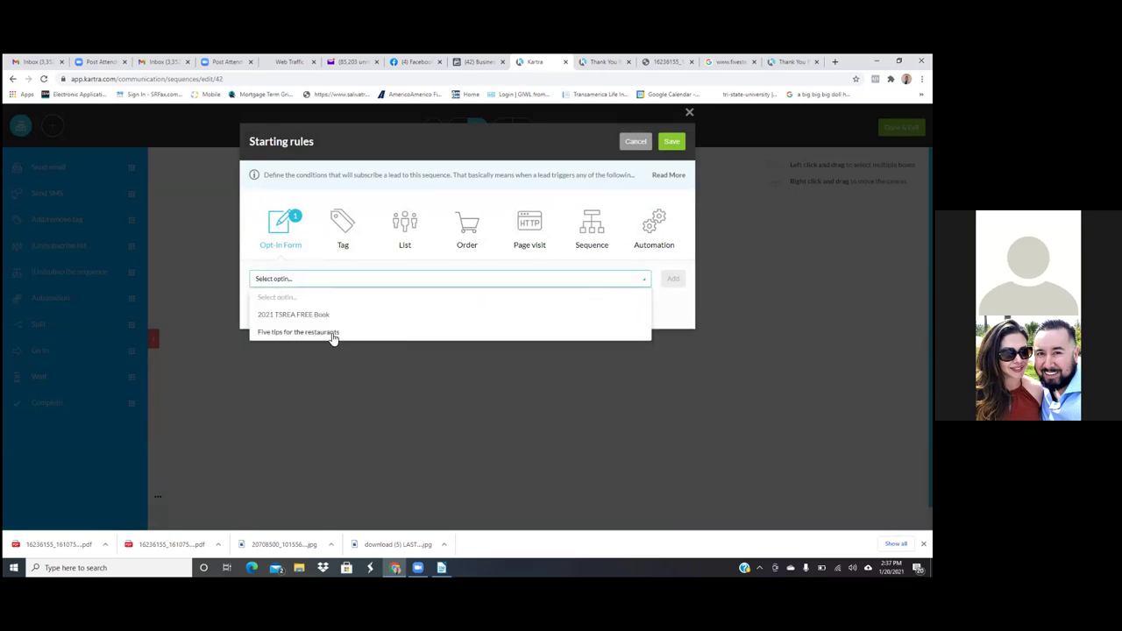
pyautogui.click(406, 388)
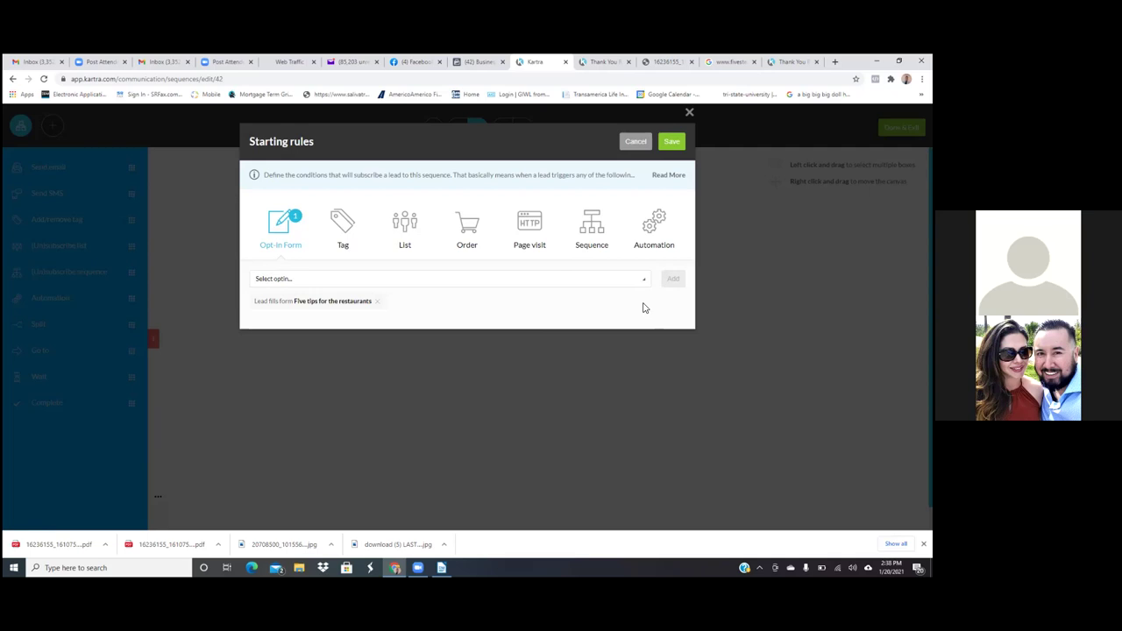
pyautogui.click(672, 143)
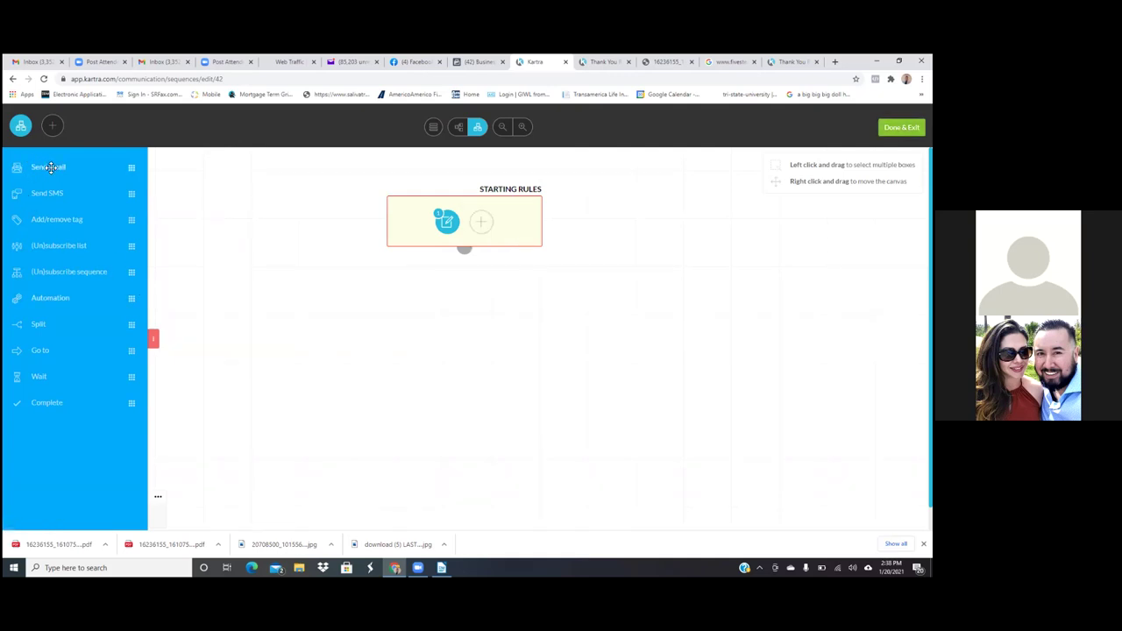
# Add a Send email step below the starting rules with a wait of 1 day and 0 hours, allowing every day at any time.
pyautogui.moveTo(51, 167); pyautogui.dragTo(449, 302)
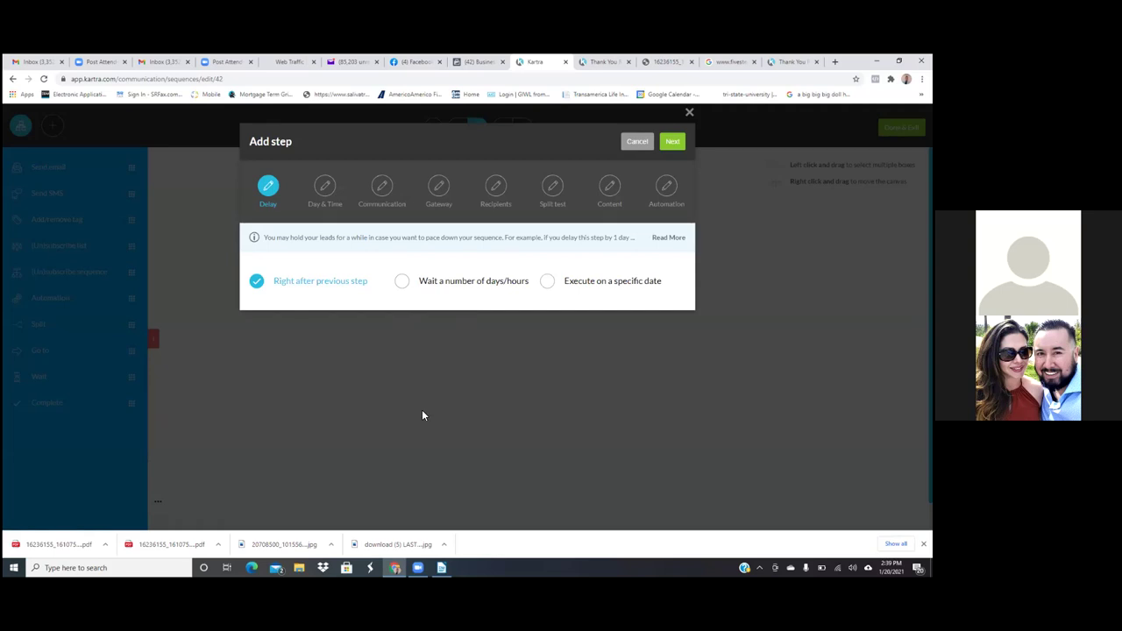
pyautogui.click(402, 281)
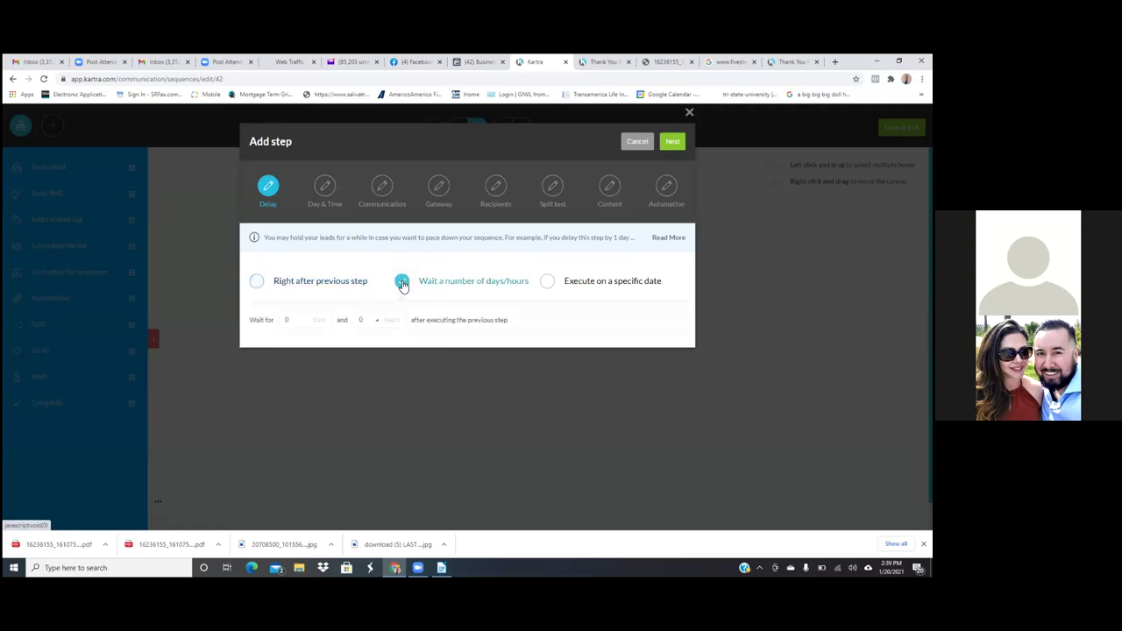
pyautogui.click(293, 319)
pyautogui.write('1')
pyautogui.press('BackSpace')
pyautogui.write('1')
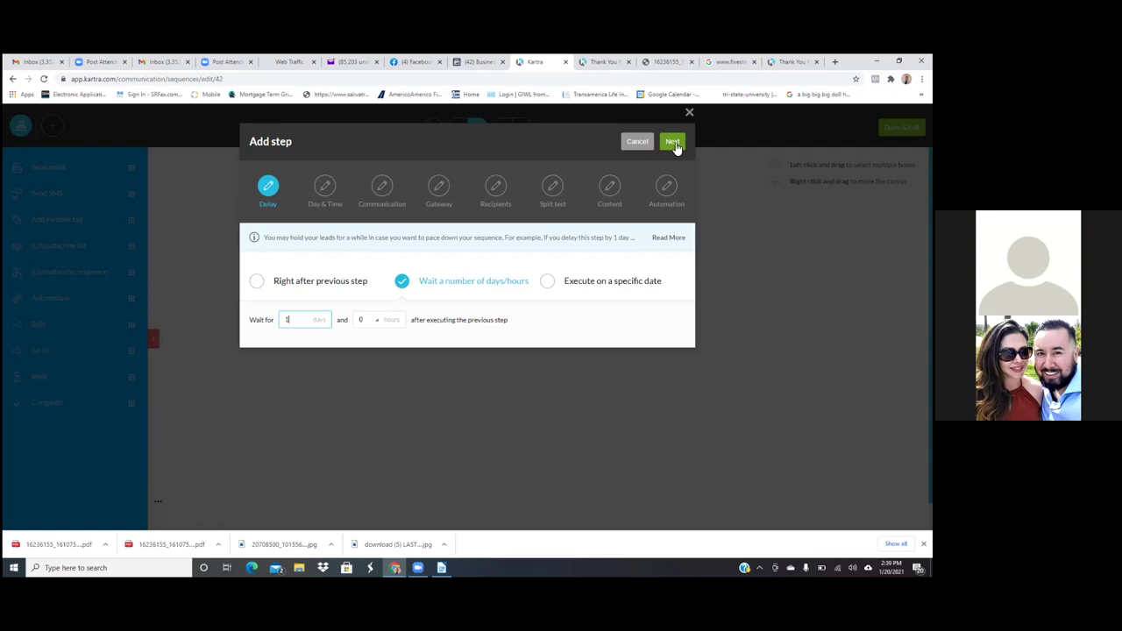
pyautogui.click(673, 143)
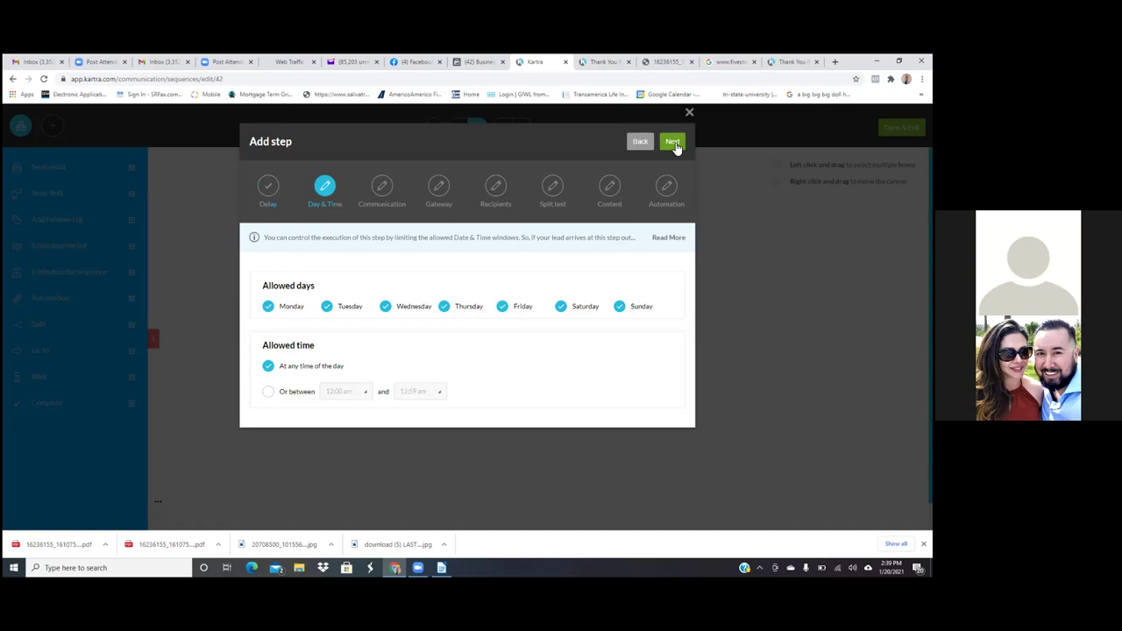
pyautogui.click(673, 143)
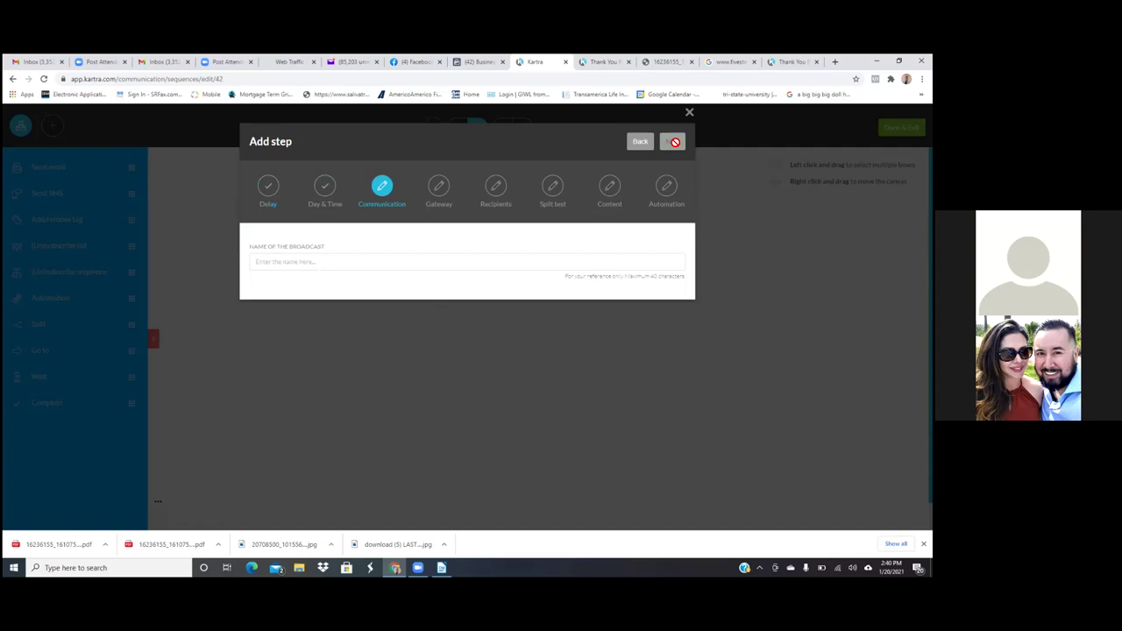
# Name the email step's broadcast "Email2".
pyautogui.click(605, 261)
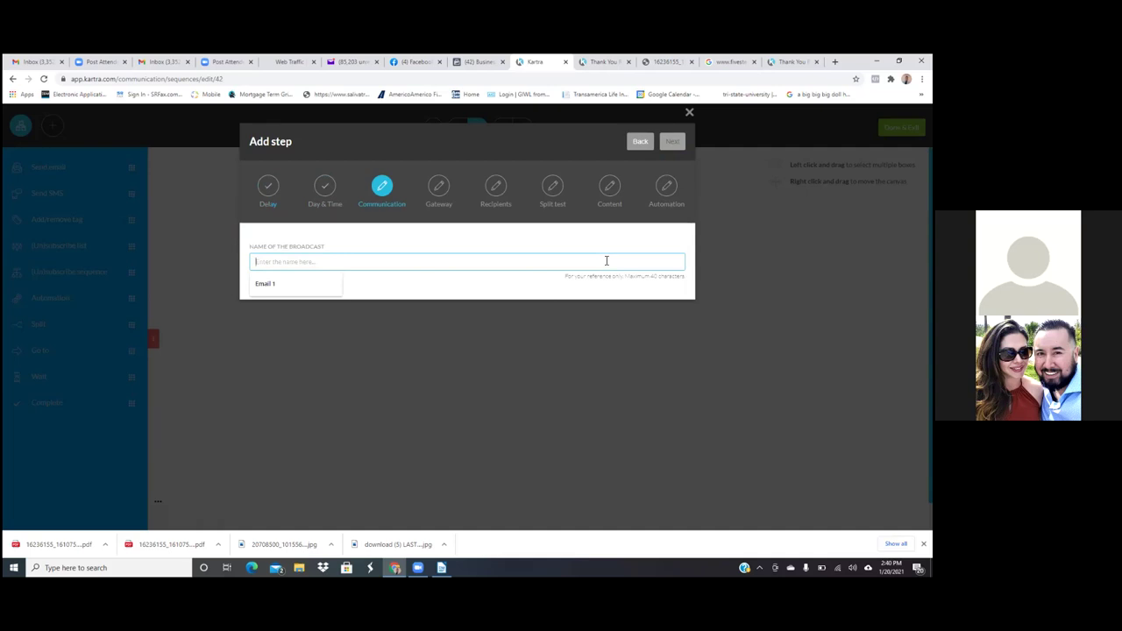
pyautogui.write('W')
pyautogui.write('elcome')
pyautogui.press('BackSpace')
pyautogui.press('BackSpace')
pyautogui.press('BackSpace')
pyautogui.press('BackSpace')
pyautogui.press('BackSpace')
pyautogui.press('BackSpace')
pyautogui.press('BackSpace')
pyautogui.write('Email2')
pyautogui.click(671, 142)
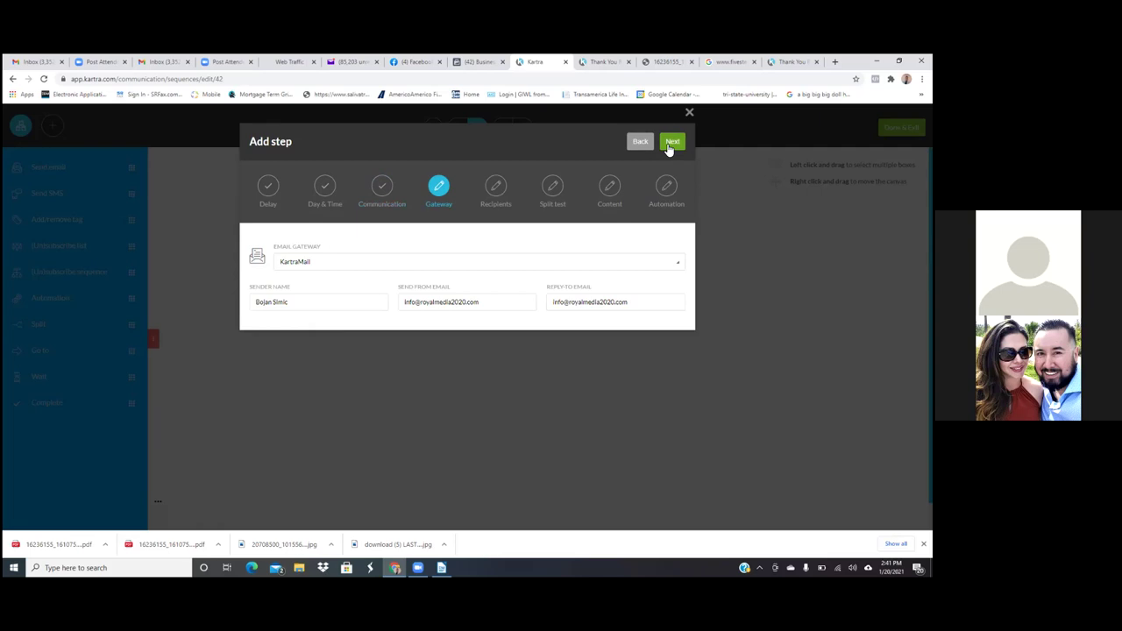
# Keep the default email gateway, add "Anyone reaching this step" as the recipient rule, and choose Single email.
pyautogui.click(670, 145)
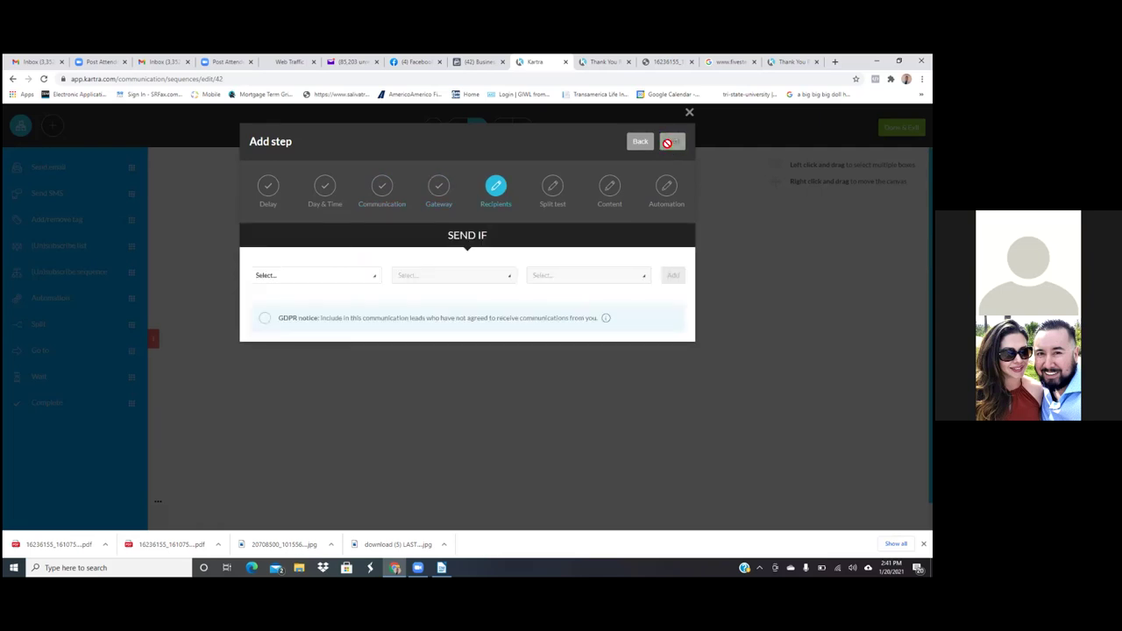
pyautogui.click(377, 280)
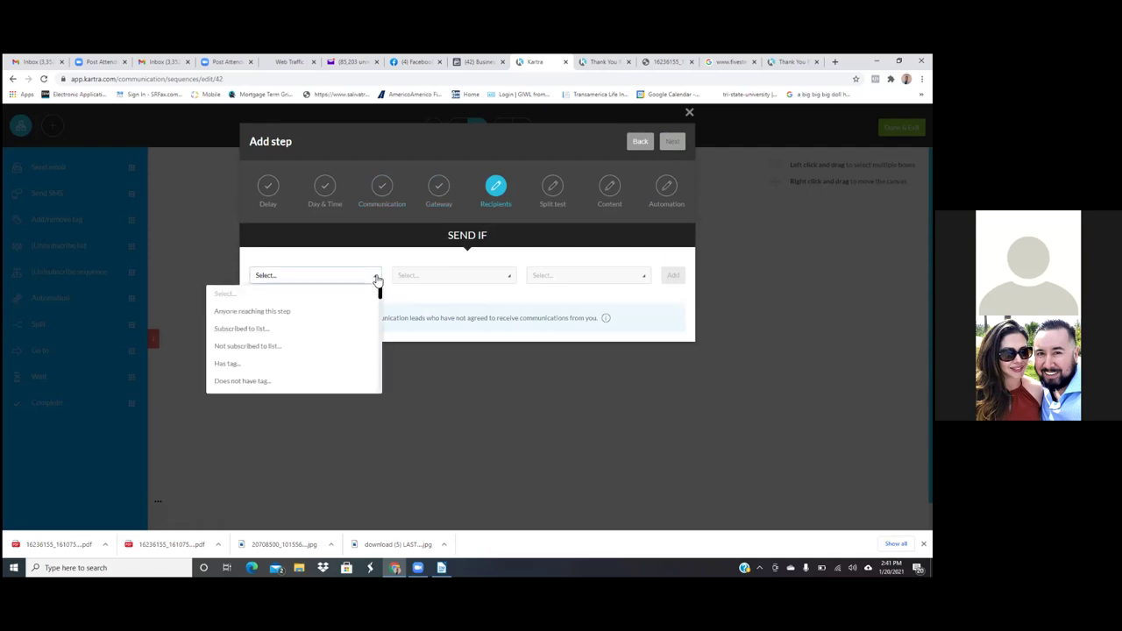
pyautogui.click(286, 313)
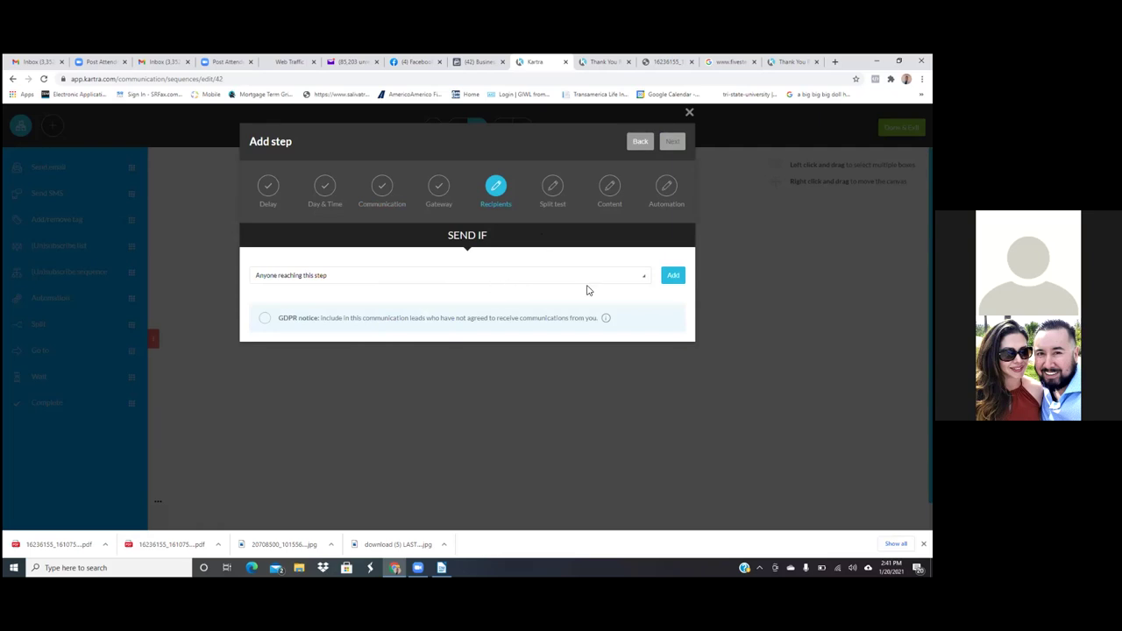
pyautogui.click(671, 278)
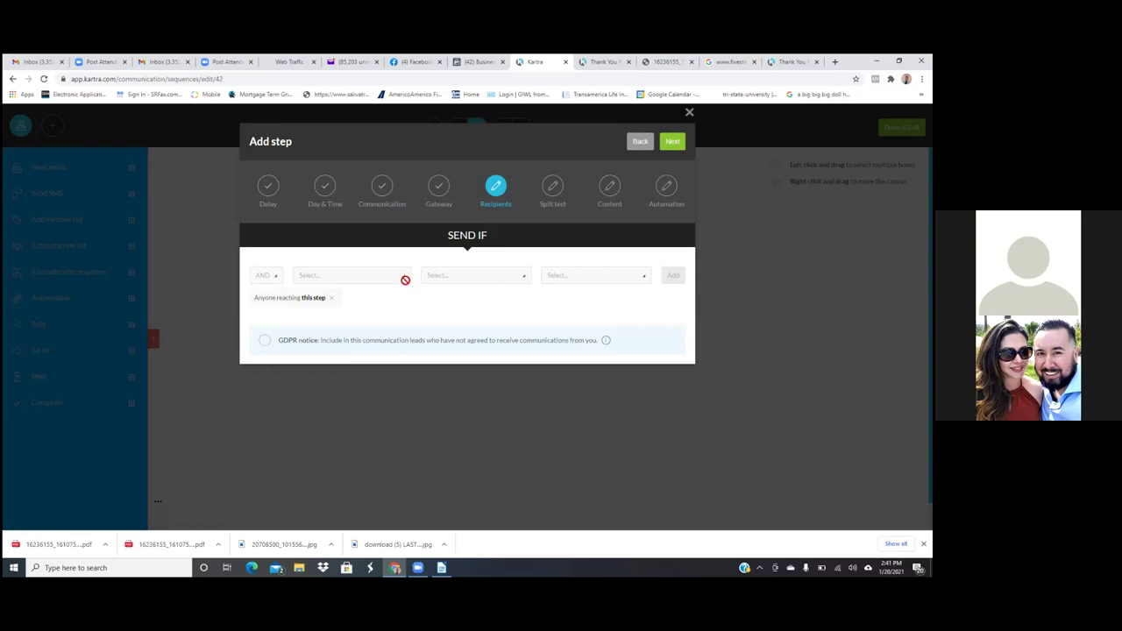
pyautogui.click(672, 142)
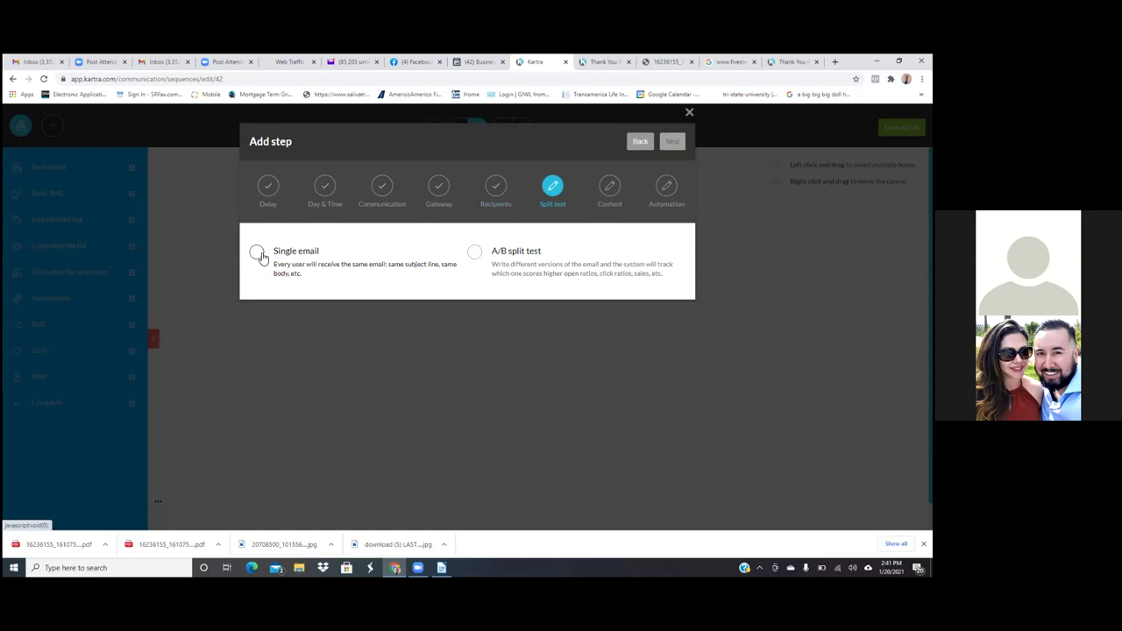
pyautogui.click(258, 253)
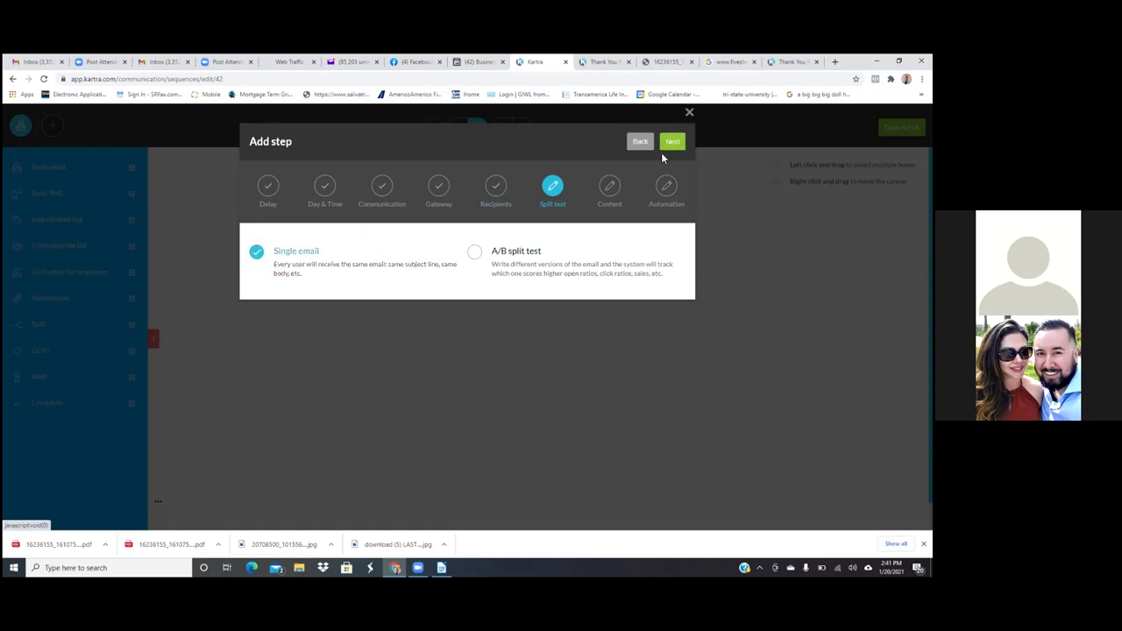
pyautogui.click(671, 143)
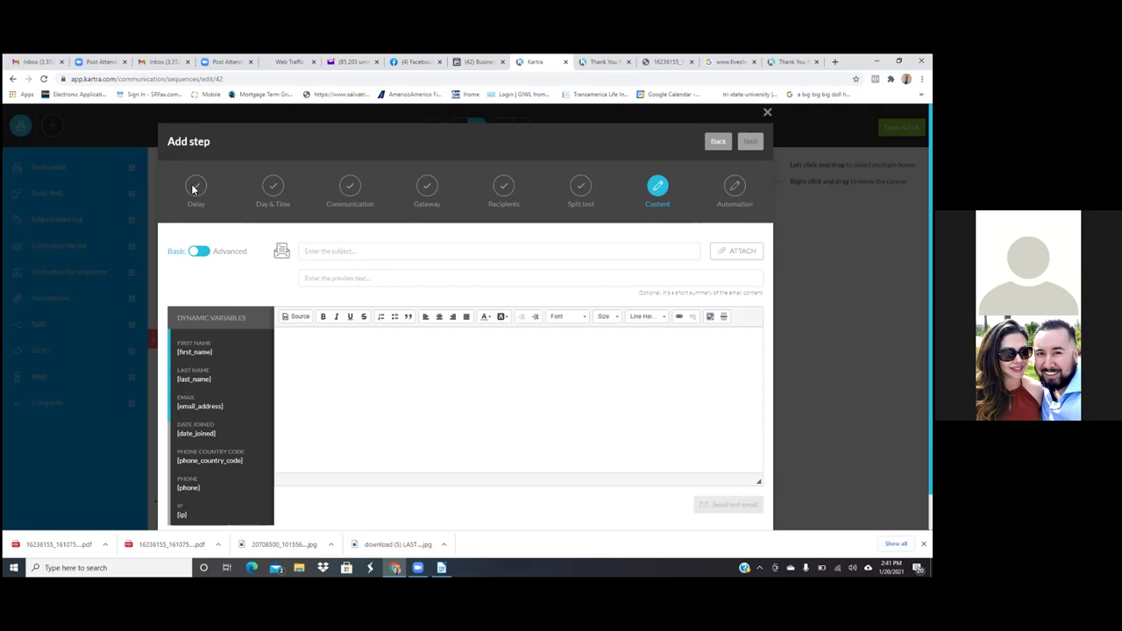
# Switch the email content to the Advanced editor, expand its design templates, and close the step being added.
pyautogui.click(209, 253)
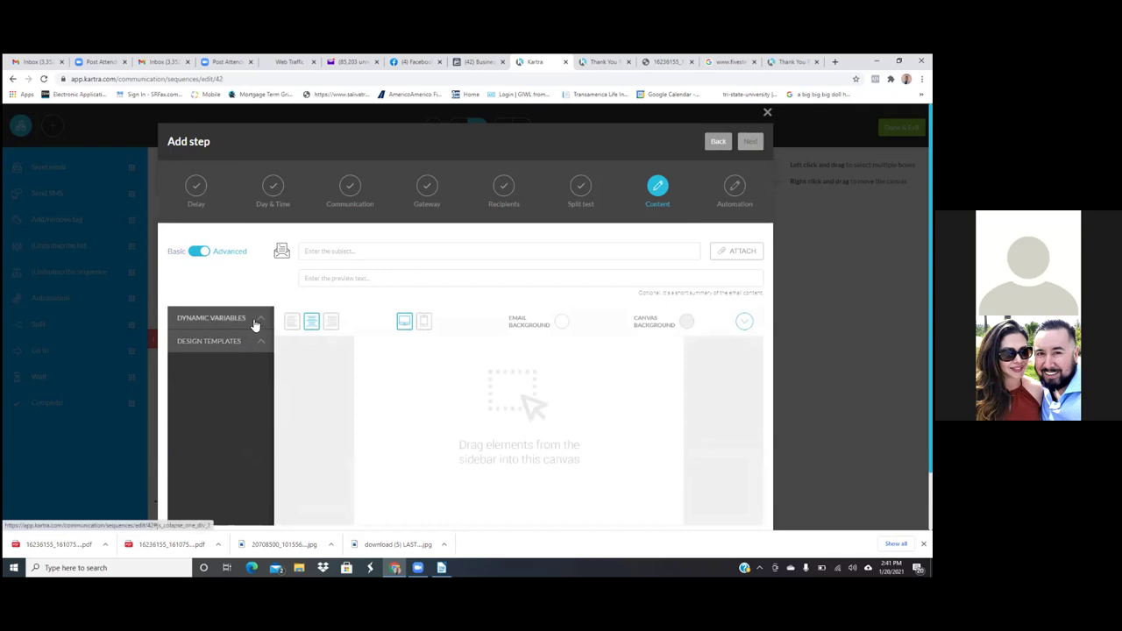
pyautogui.click(243, 342)
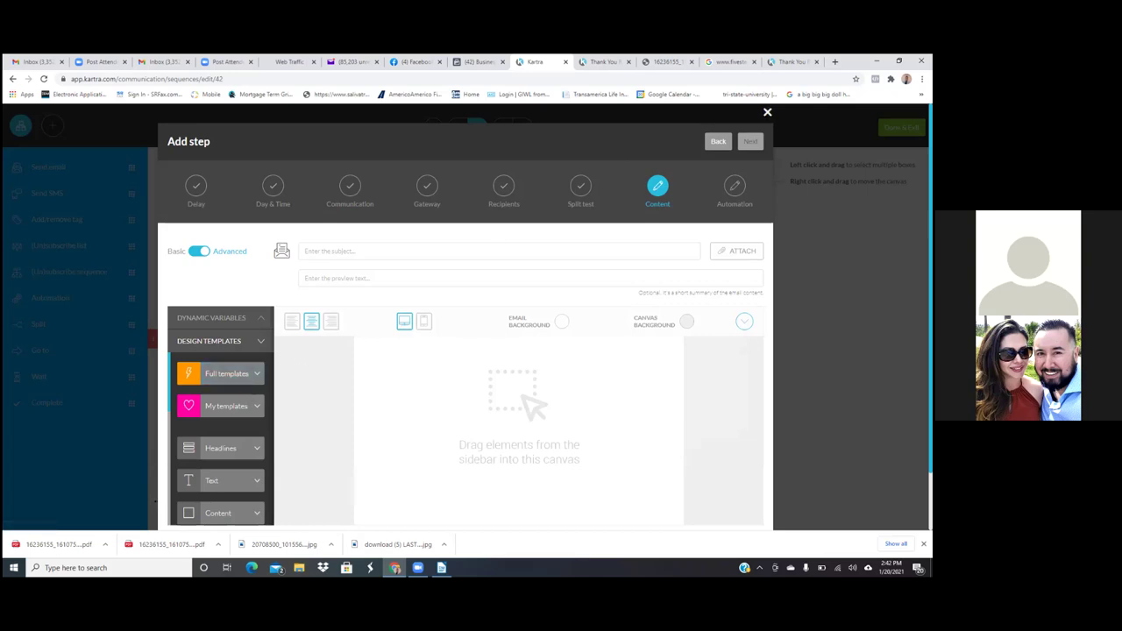
pyautogui.click(767, 112)
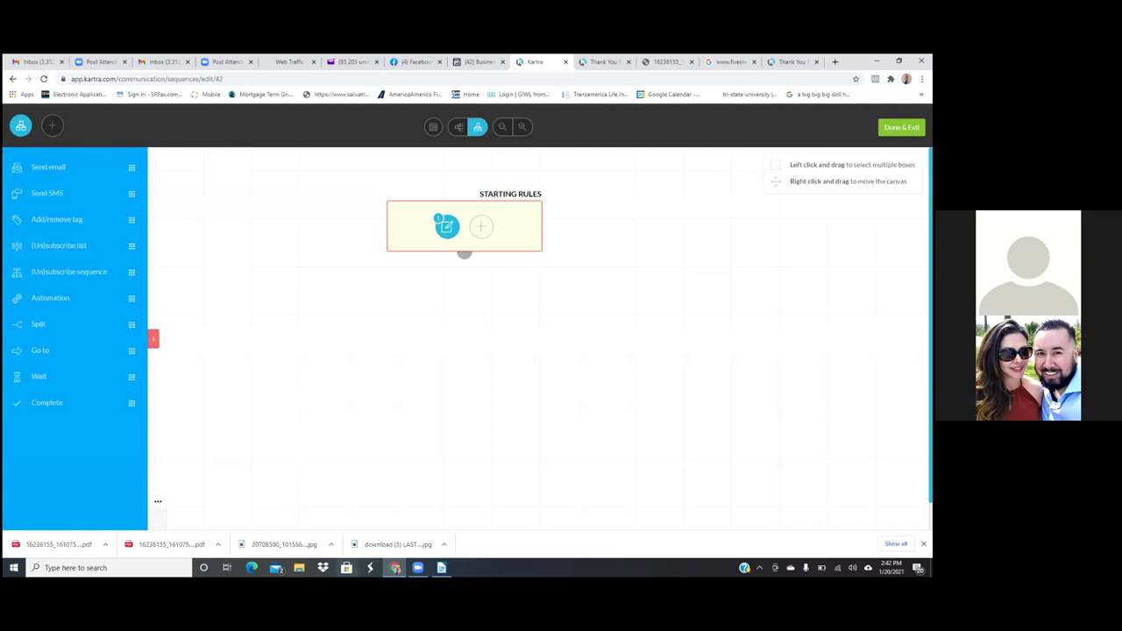
pyautogui.moveTo(441, 568)
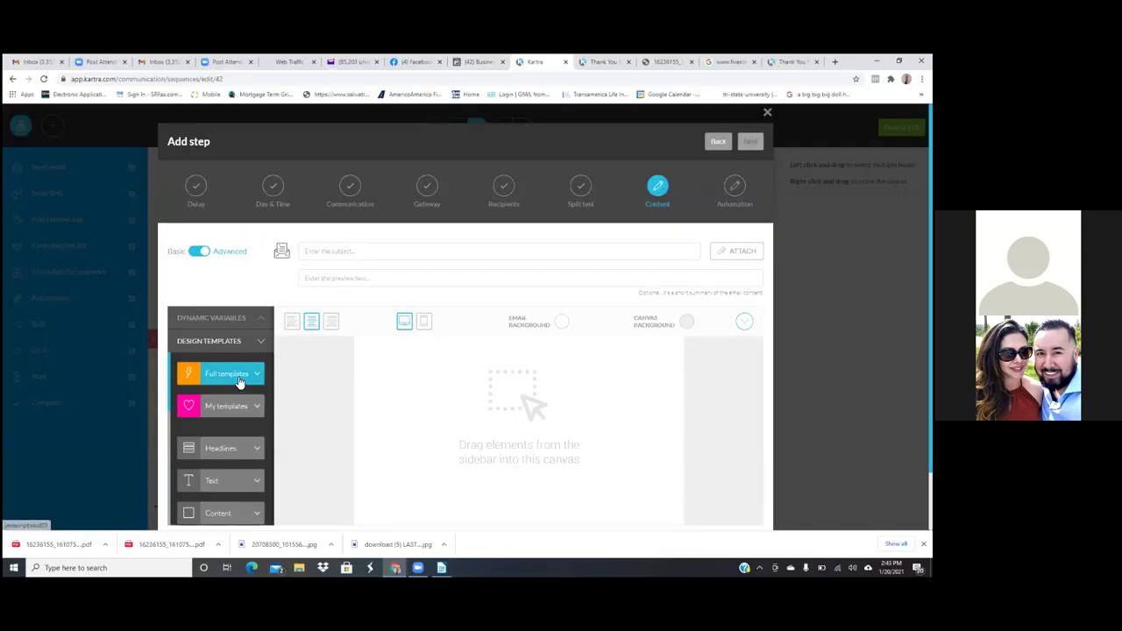
# Apply the full template with the pink banner and laptop image to the email and set its subject to "Email2".
pyautogui.click(238, 376)
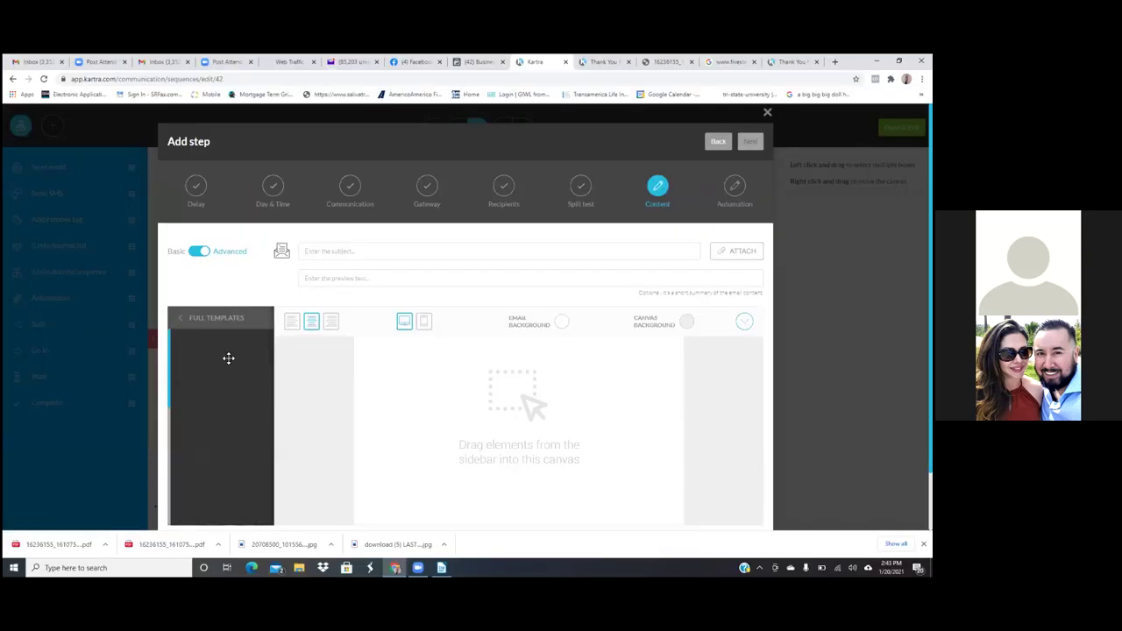
pyautogui.moveTo(222, 400); pyautogui.dragTo(514, 360)
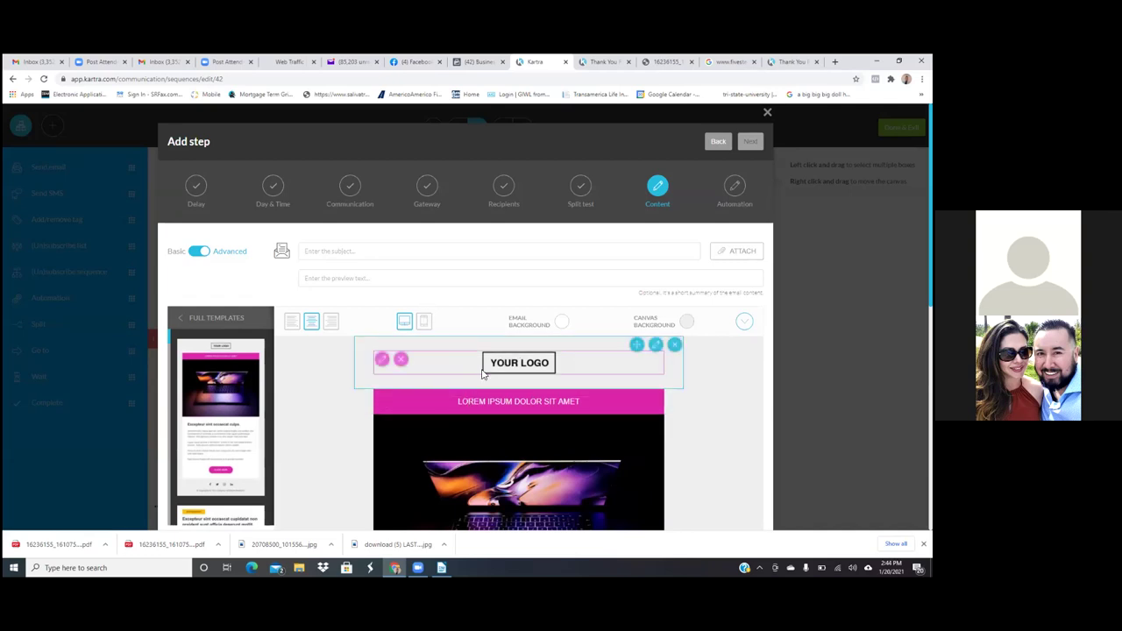
pyautogui.click(369, 252)
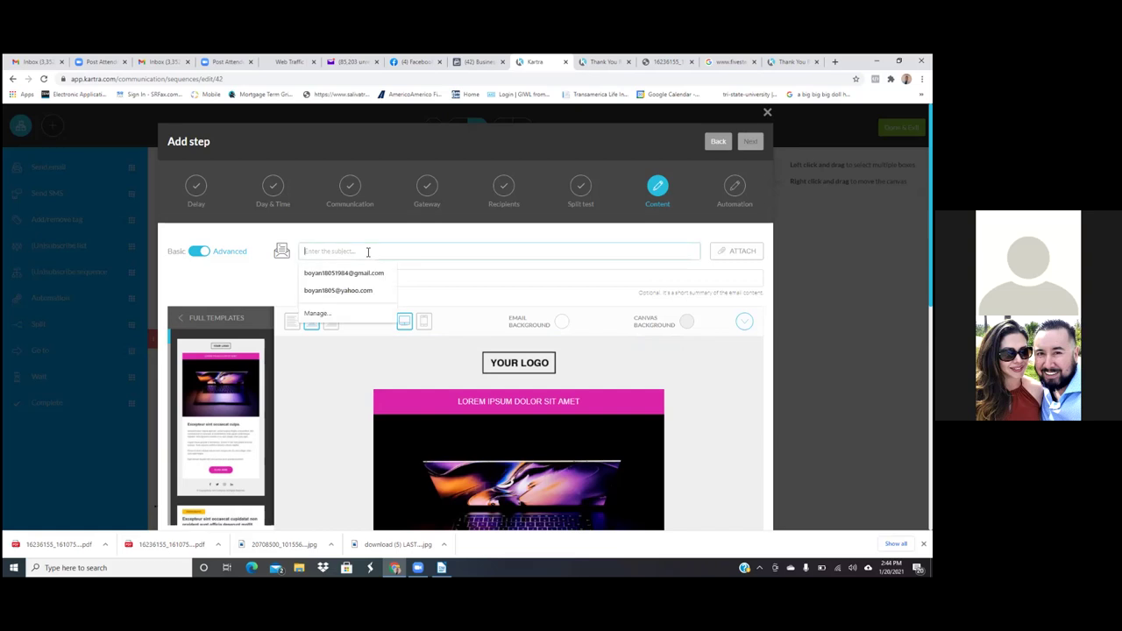
pyautogui.write('Em')
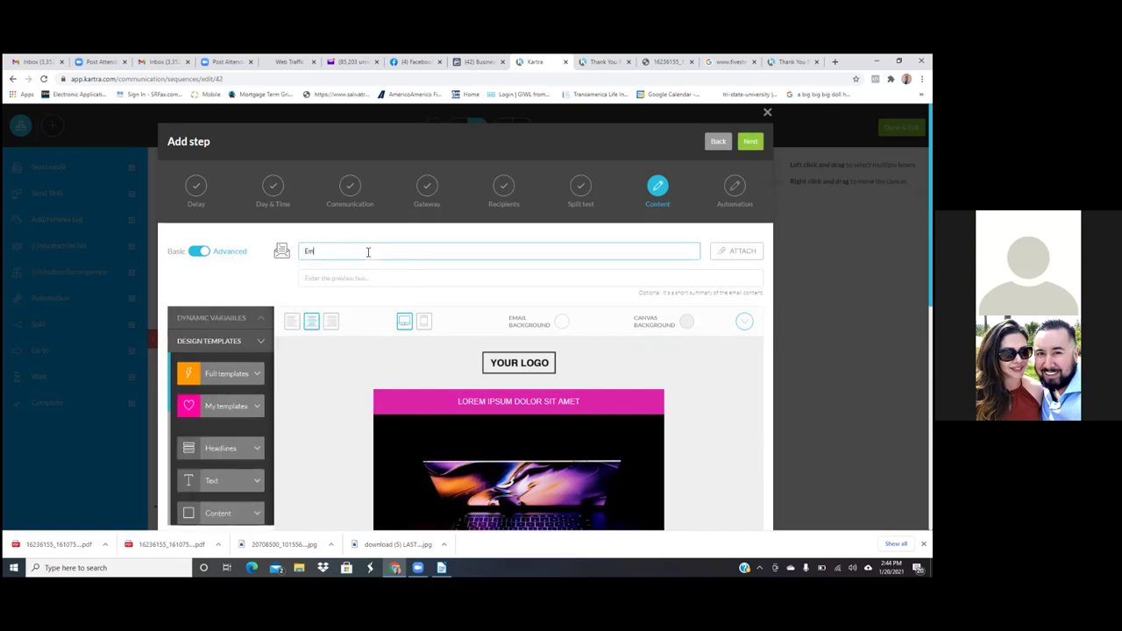
pyautogui.write('ail2')
# Create the email step without any automation and activate it in the workflow.
pyautogui.click(752, 143)
pyautogui.click(752, 142)
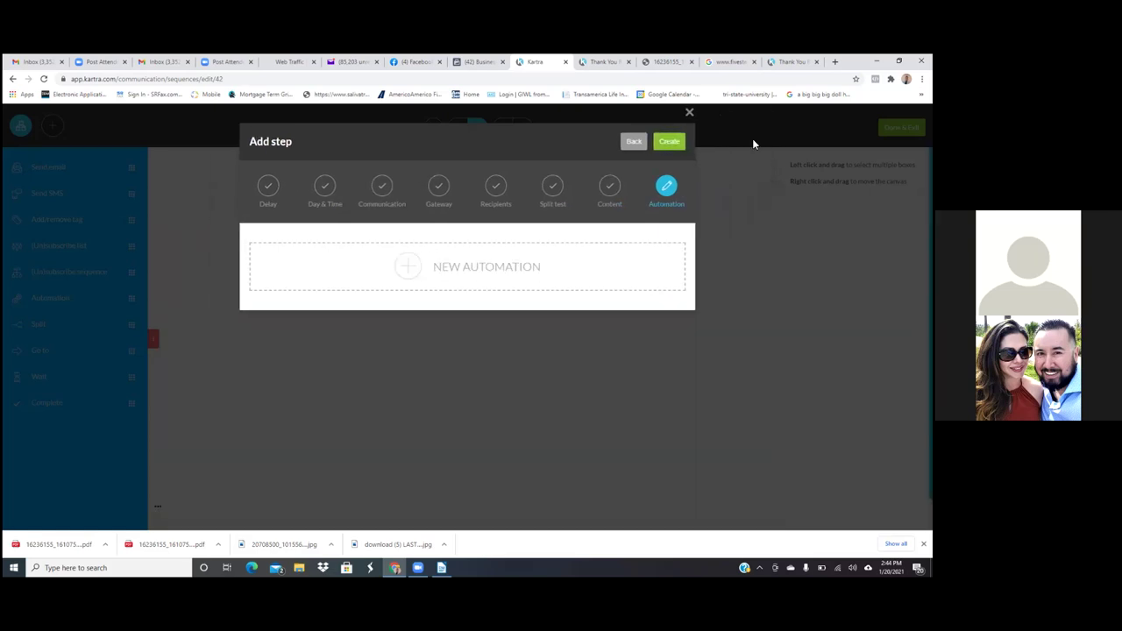
pyautogui.click(668, 142)
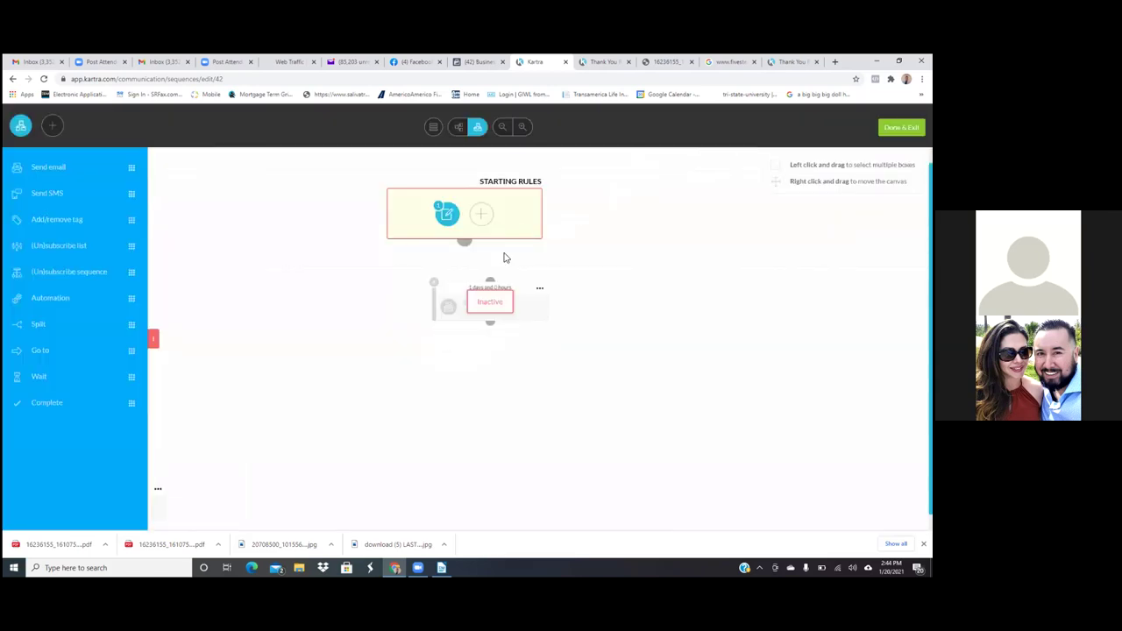
pyautogui.click(538, 291)
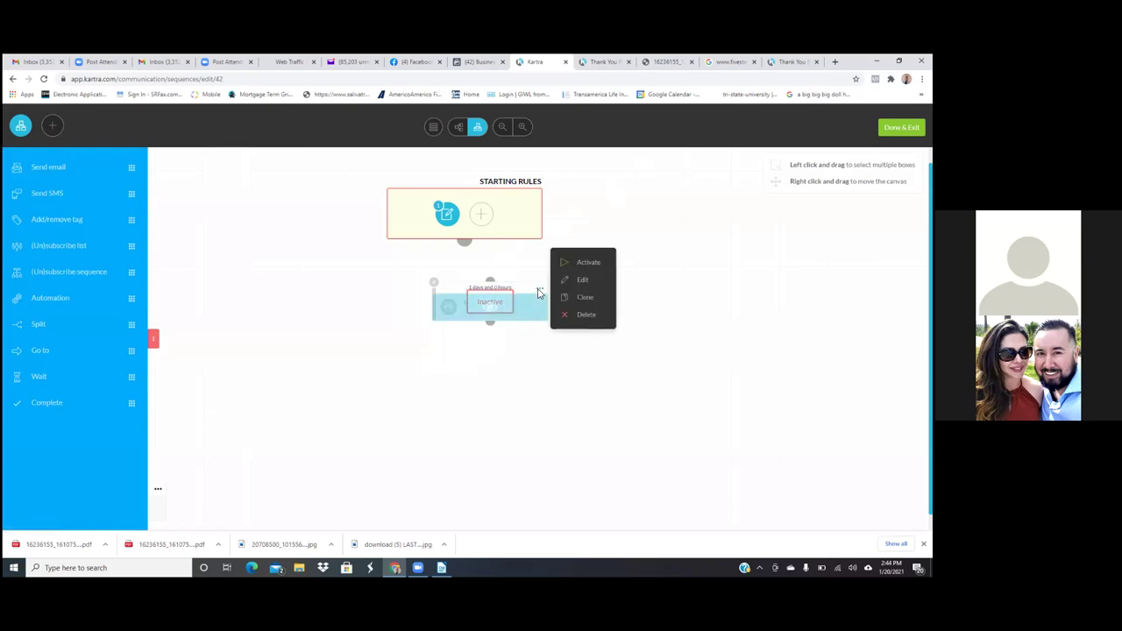
pyautogui.click(588, 263)
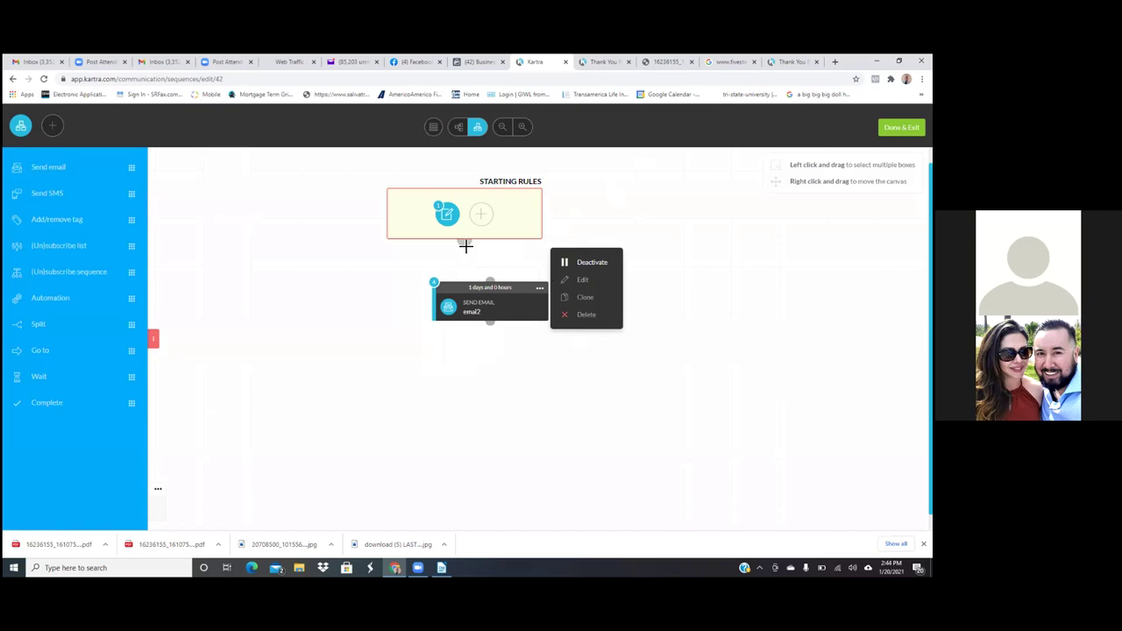
# Connect the starting rules to the new email step and auto-arrange the workflow so both boxes line up.
pyautogui.moveTo(466, 243); pyautogui.dragTo(491, 277)
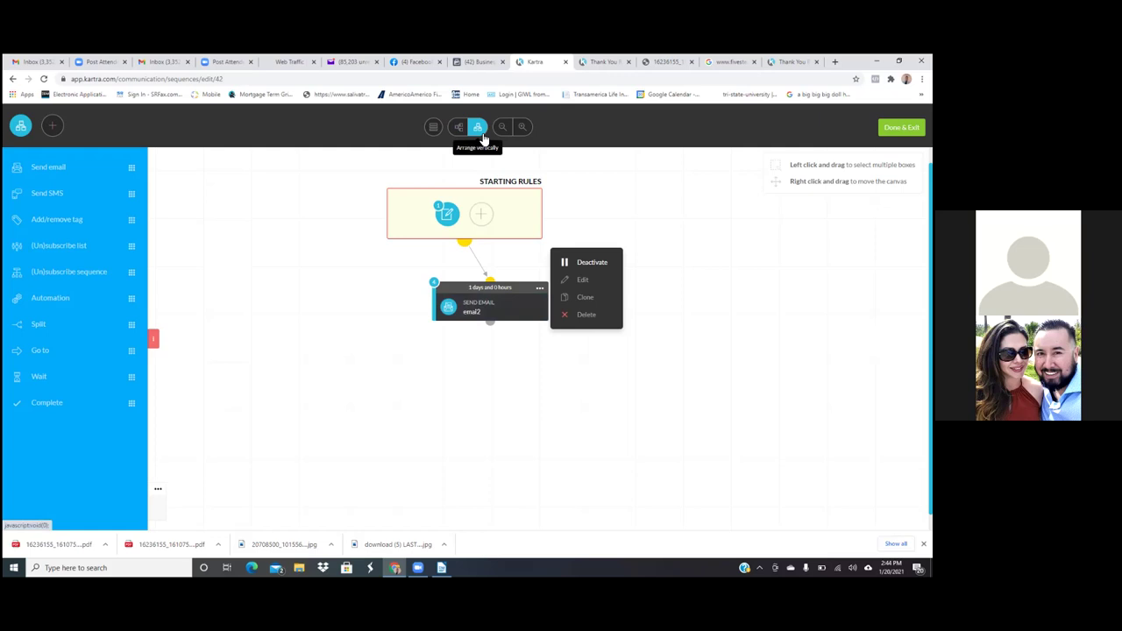
pyautogui.click(434, 130)
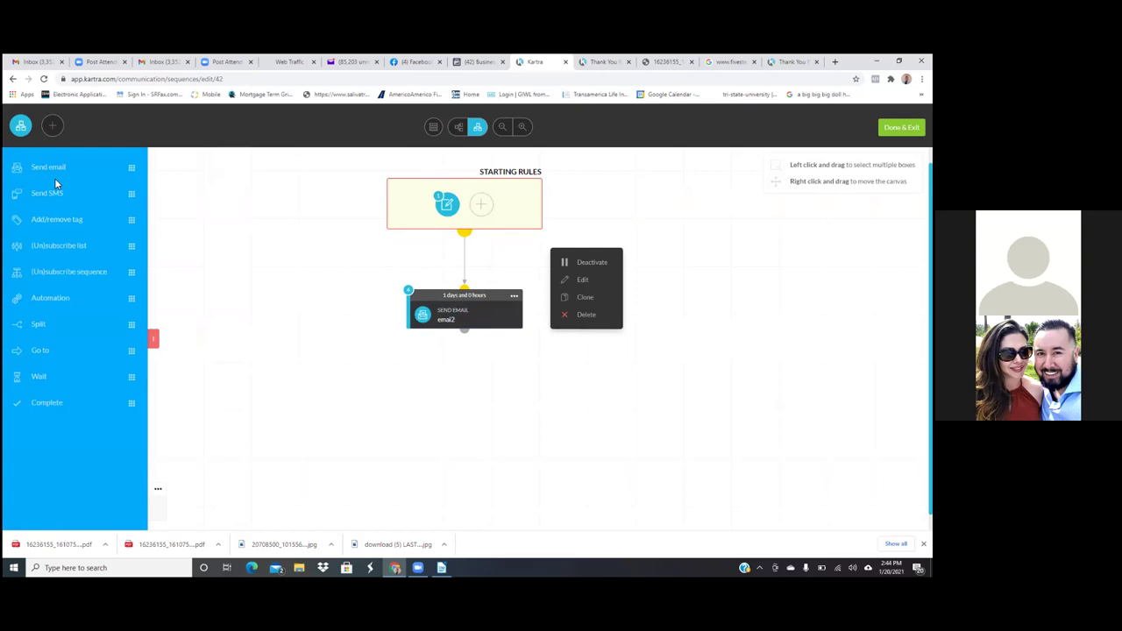
pyautogui.moveTo(48, 167)
pyautogui.mouseDown()
pyautogui.moveTo(79, 167)
pyautogui.moveTo(226, 226)
pyautogui.moveTo(363, 363)
pyautogui.moveTo(460, 377)
pyautogui.moveTo(455, 406)
pyautogui.moveTo(220, 321)
pyautogui.moveTo(126, 214)
pyautogui.moveTo(35, 165)
pyautogui.mouseUp()
pyautogui.click(582, 298)
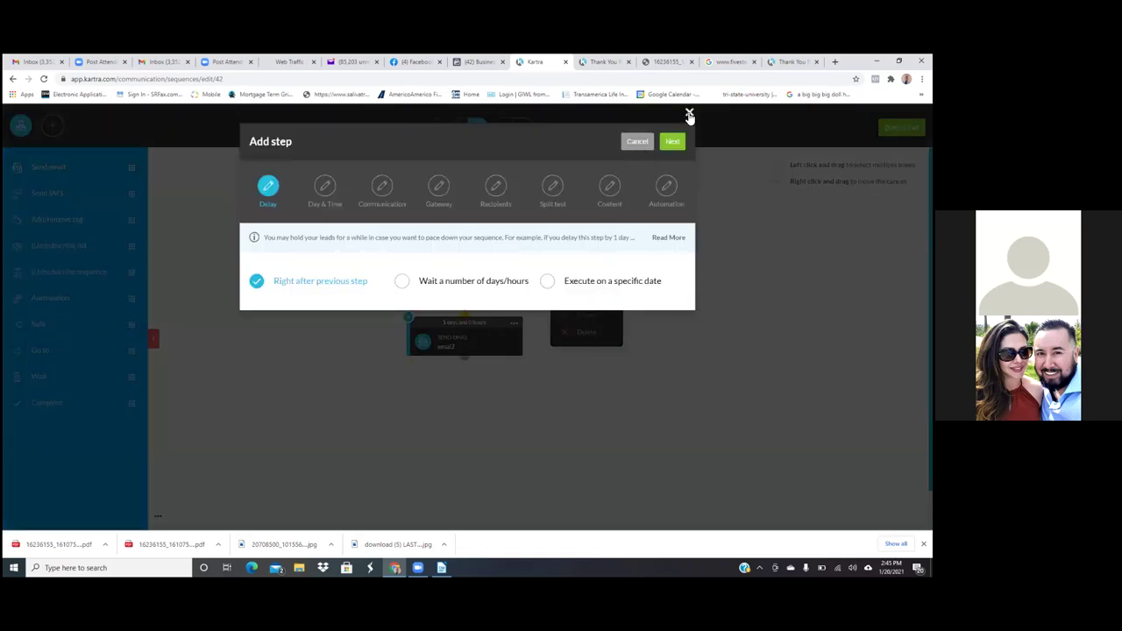
pyautogui.click(645, 142)
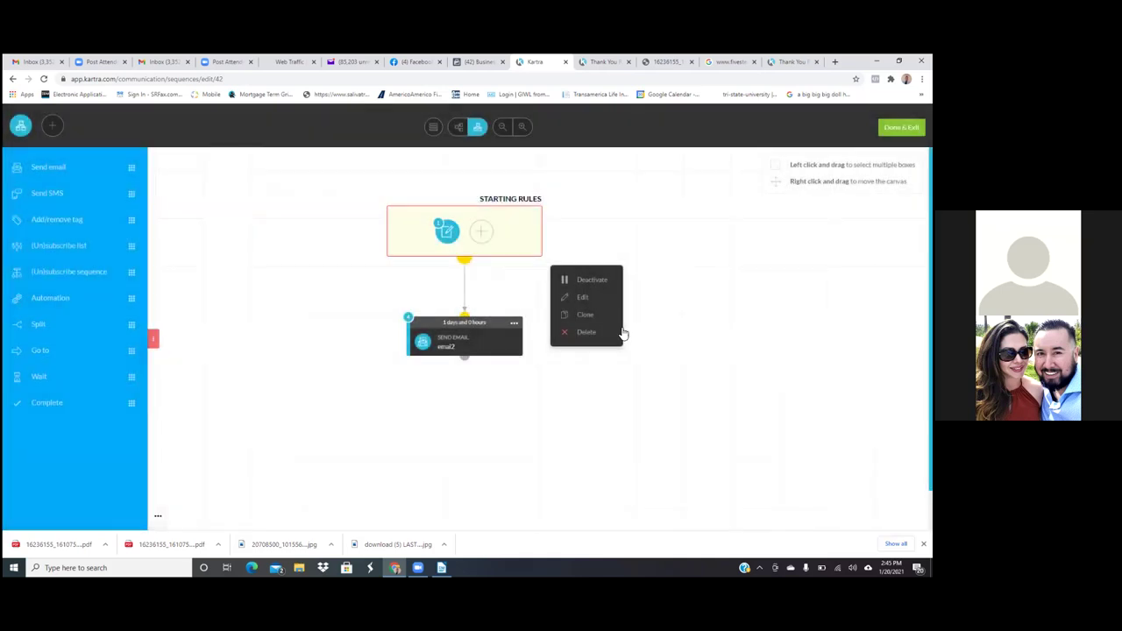
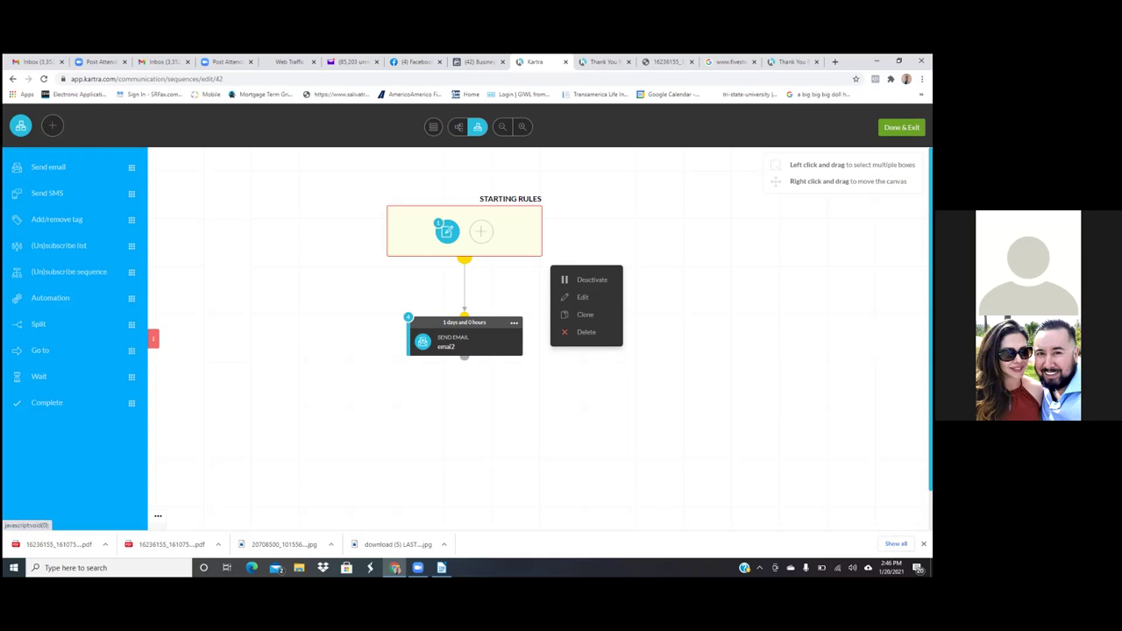
# Finish and exit the sequence workflow, and switch to Word by opening the follow-up email text document on the desktop.
pyautogui.click(901, 127)
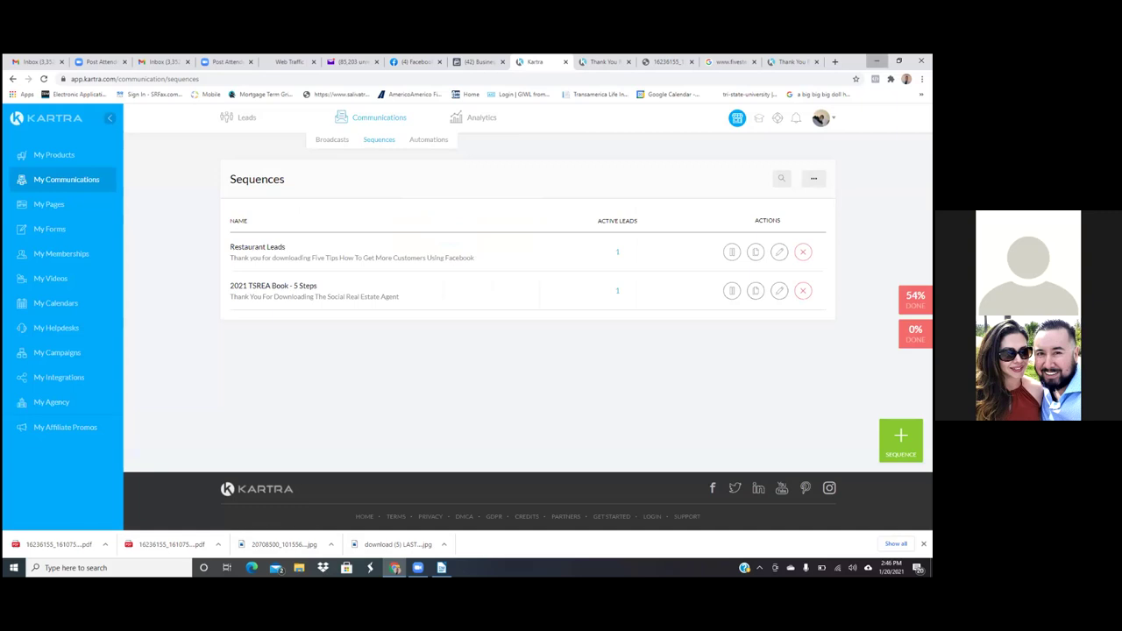
pyautogui.click(877, 61)
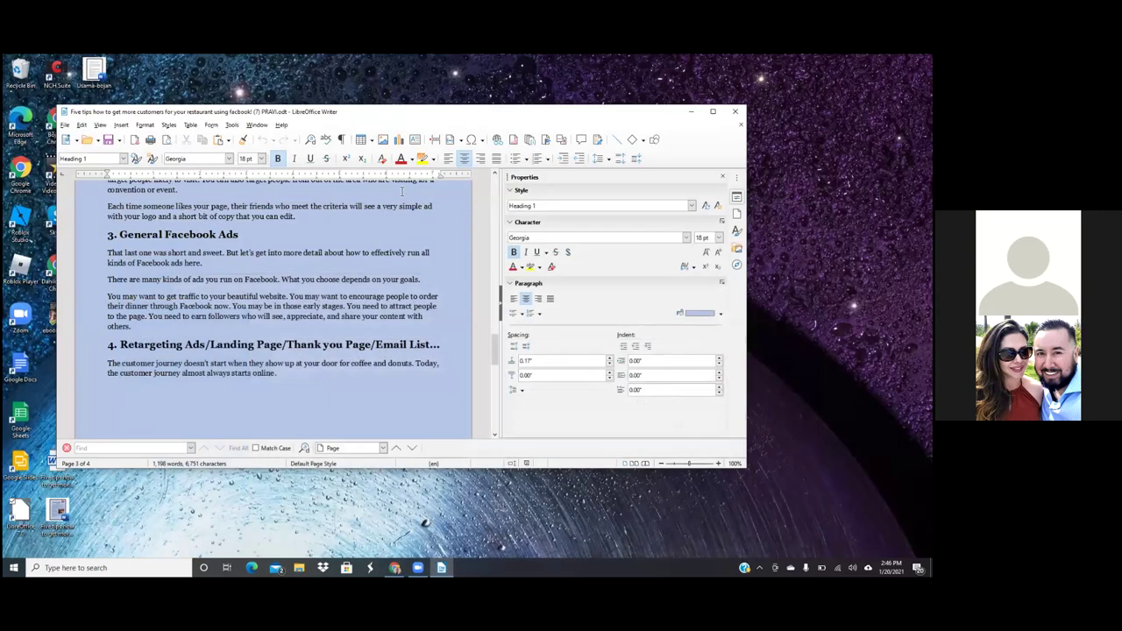
pyautogui.click(691, 112)
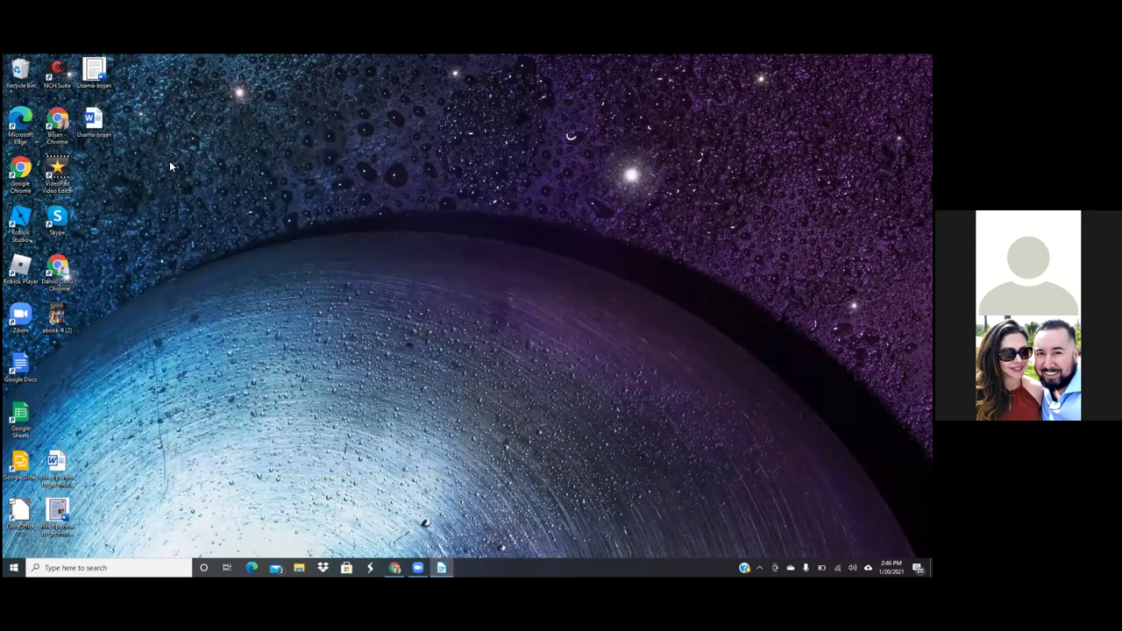
pyautogui.doubleClick(98, 75)
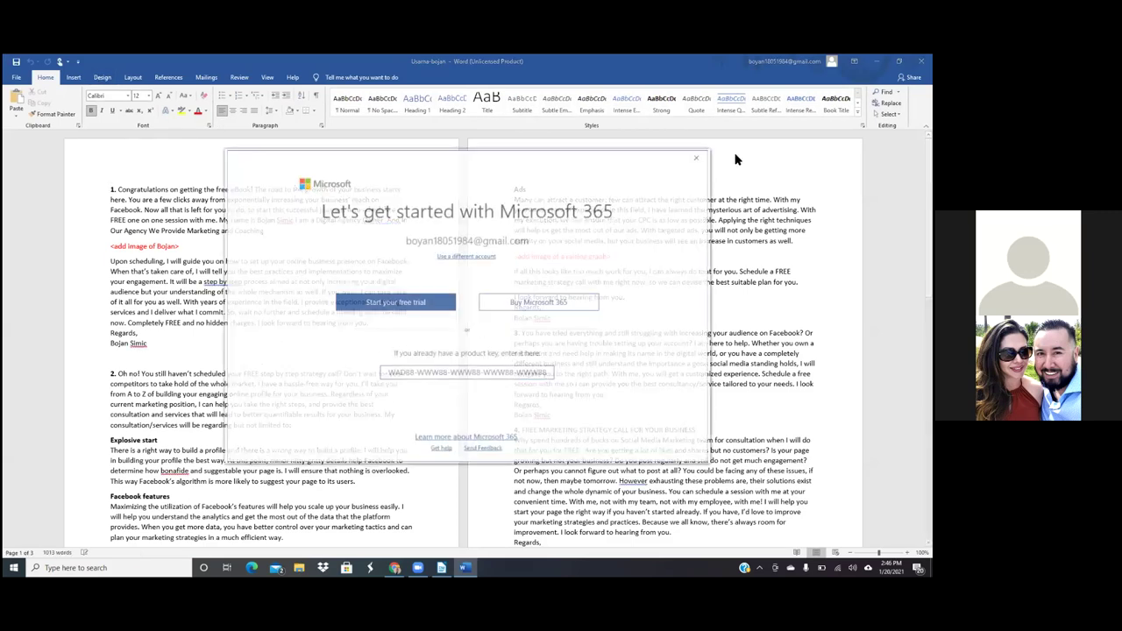
# Dismiss the Microsoft 365 sign-up prompt and look through the numbered follow-up email texts in the document.
pyautogui.click(698, 156)
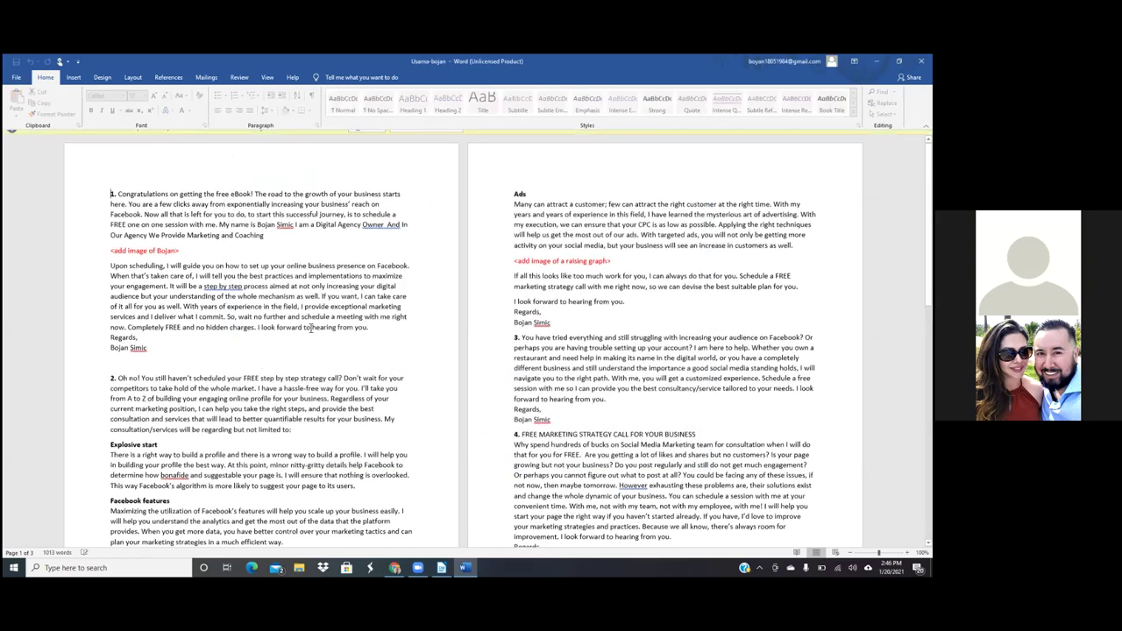
pyautogui.scroll(-5, 303, 296)
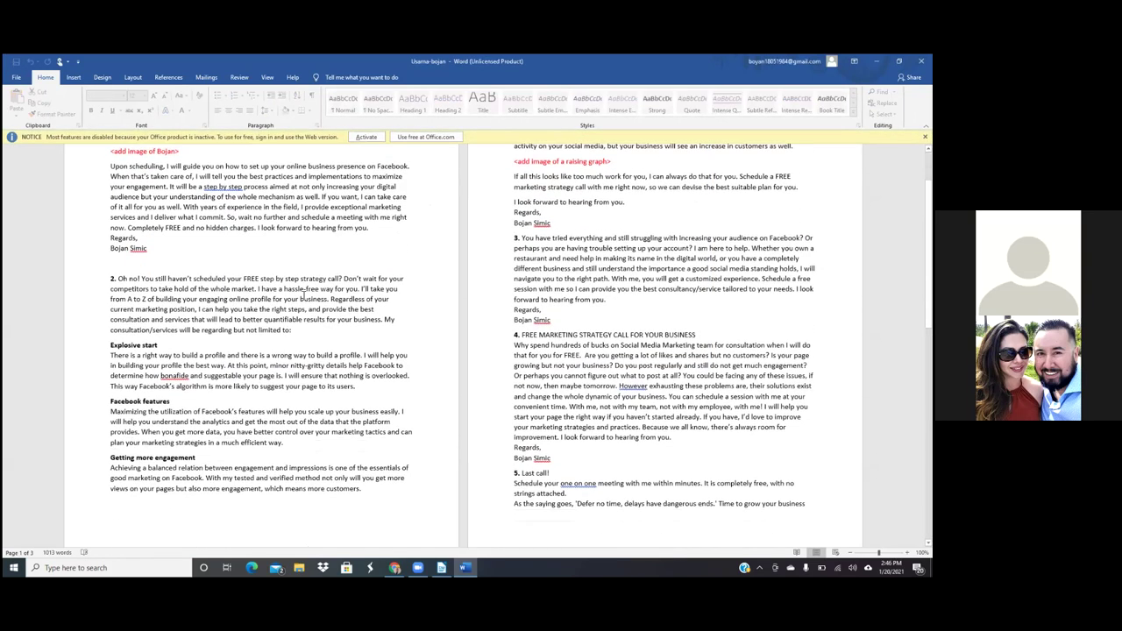
pyautogui.scroll(4, 304, 296)
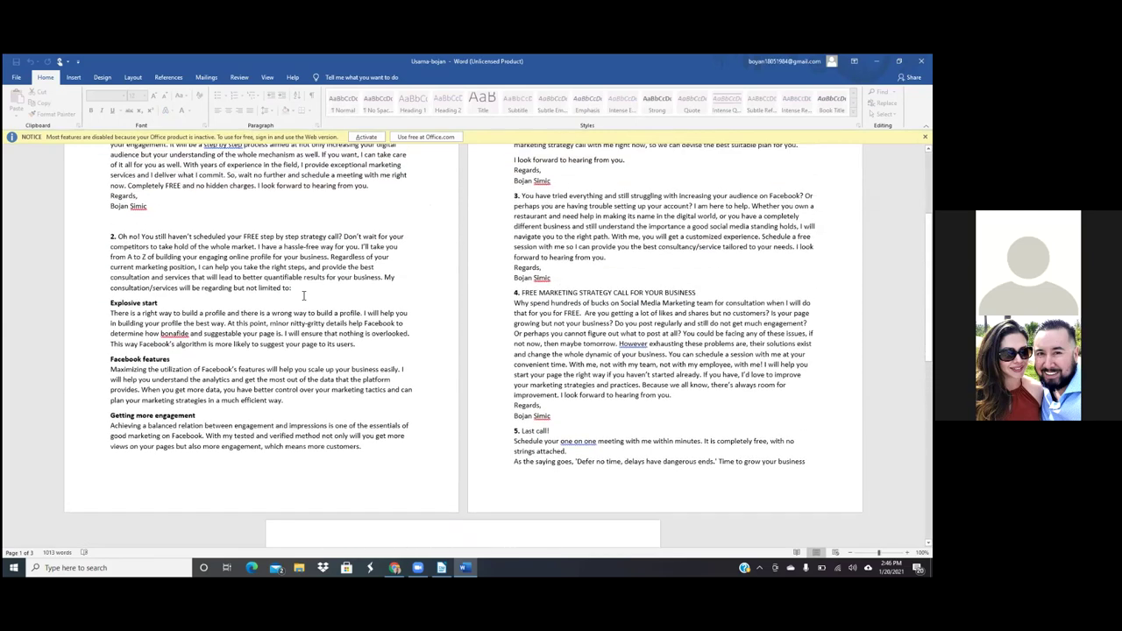
pyautogui.scroll(2, 303, 295)
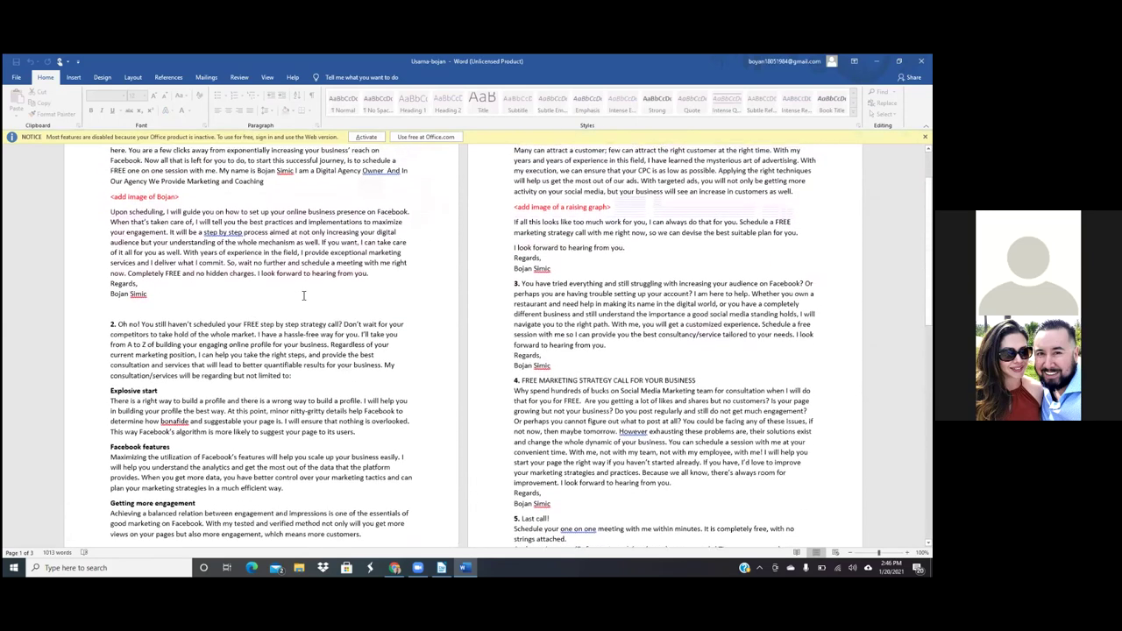
pyautogui.scroll(1, 303, 296)
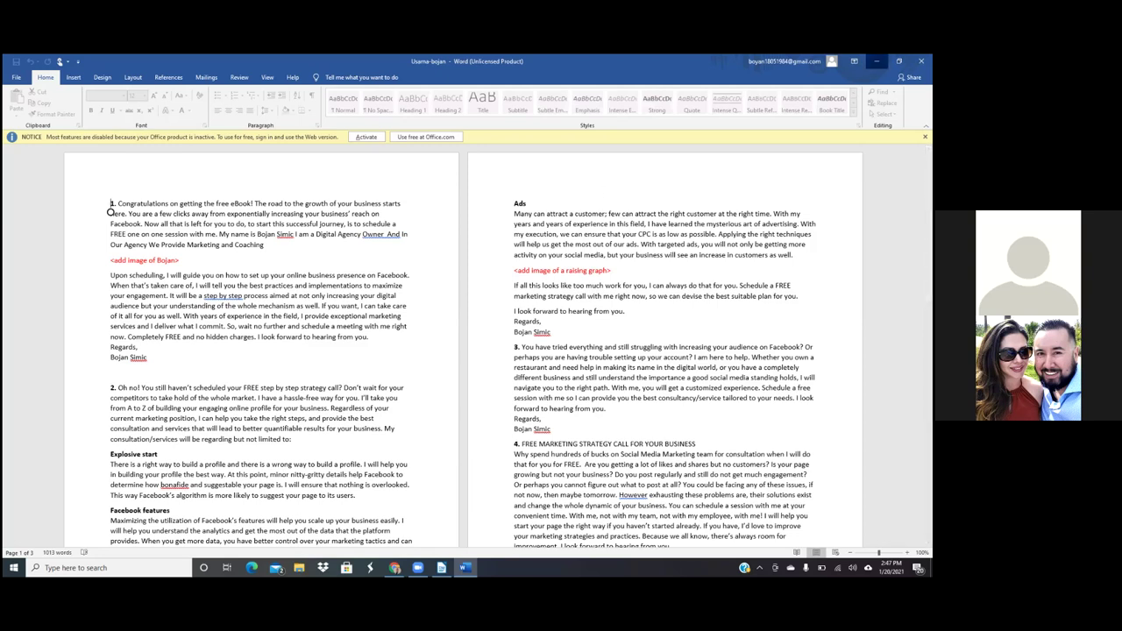
# Switch to Kartra's Sequences list in Chrome, consult the email texts in Word once more, and return to Kartra.
pyautogui.click(875, 60)
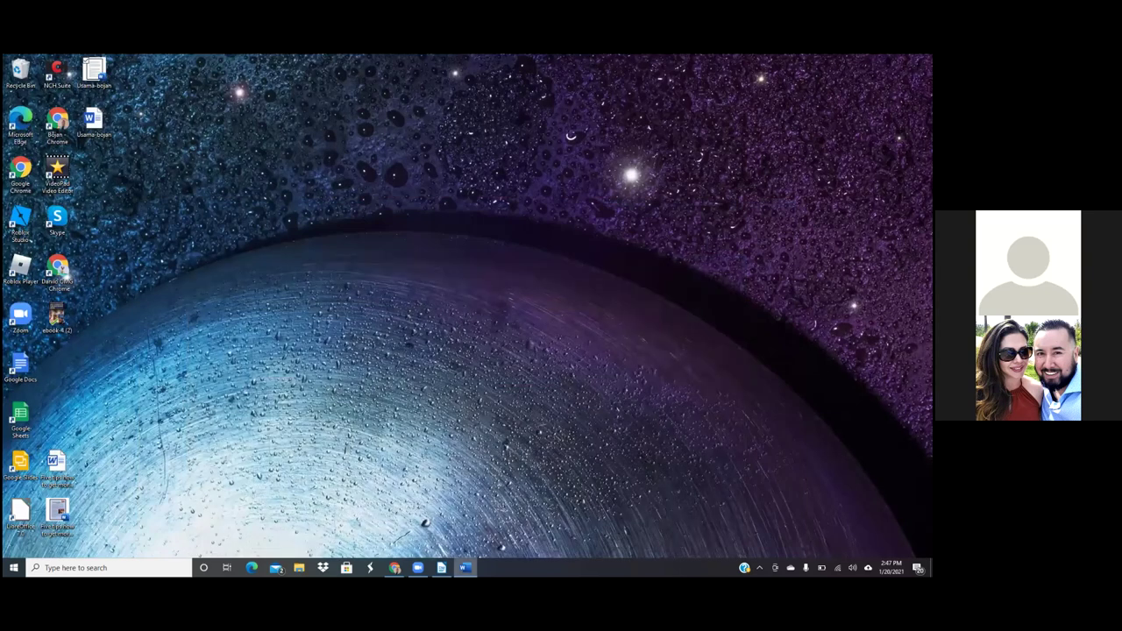
pyautogui.moveTo(466, 568)
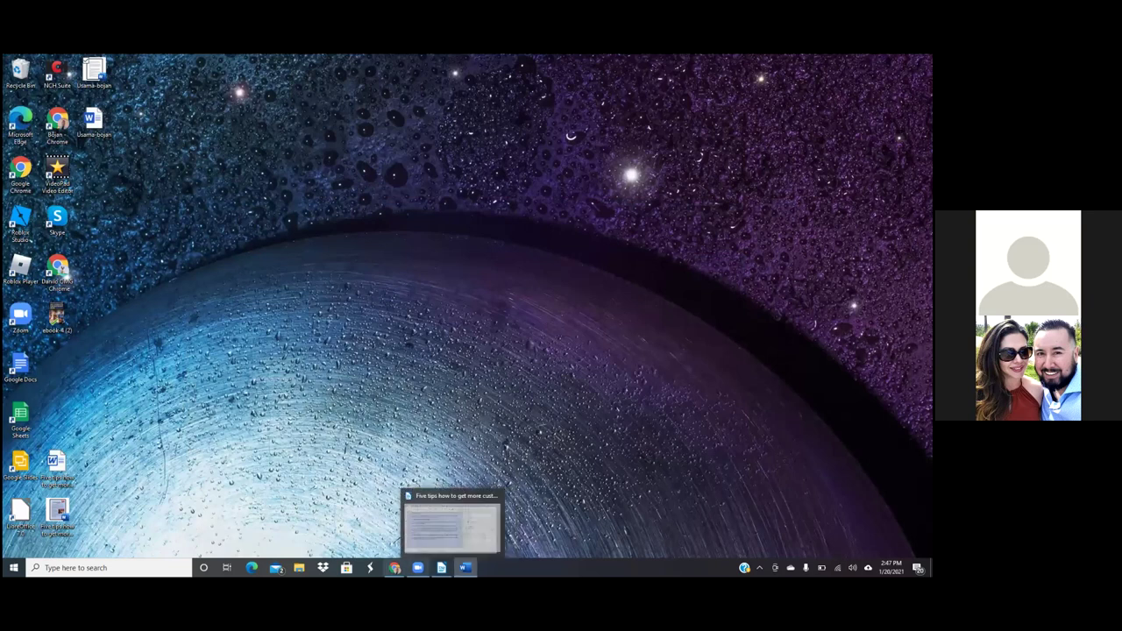
pyautogui.click(394, 567)
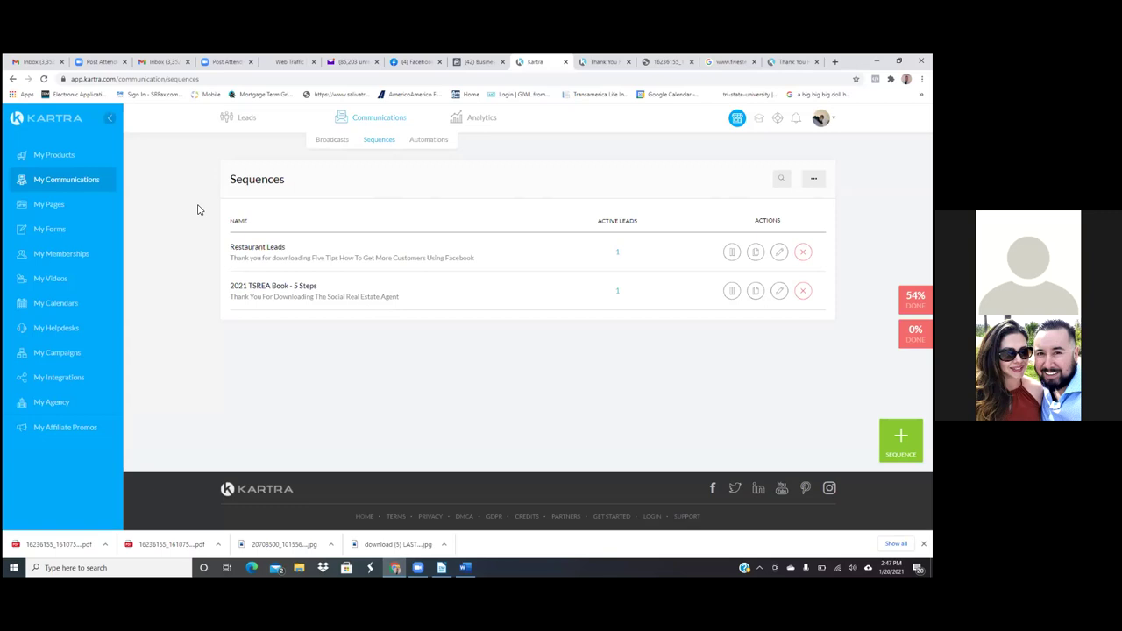
pyautogui.moveTo(541, 132)
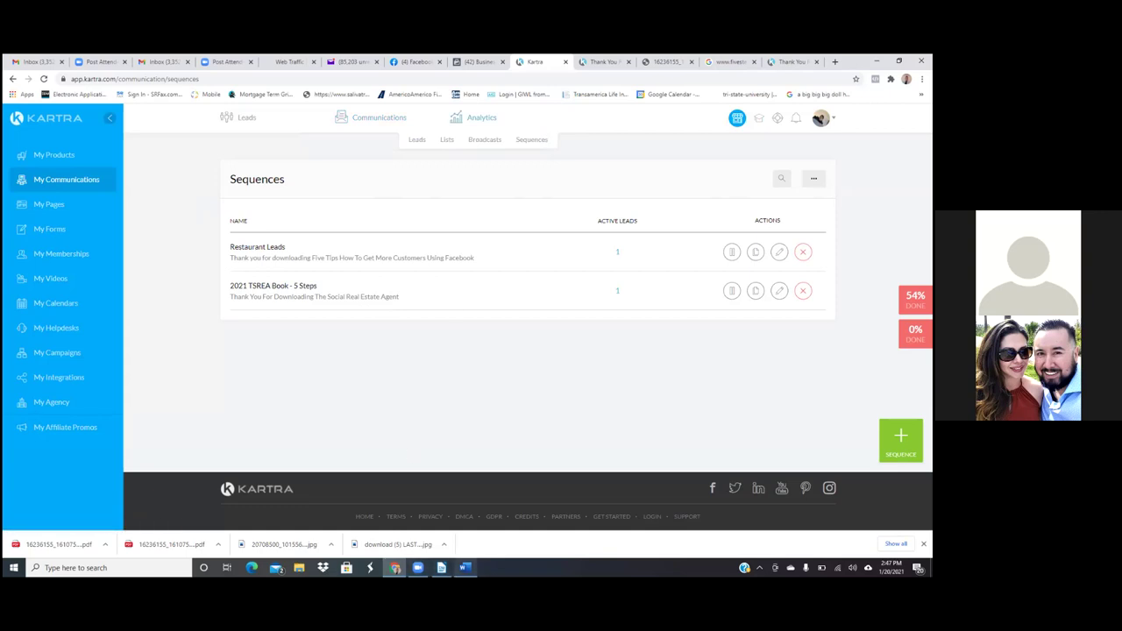
pyautogui.moveTo(465, 567)
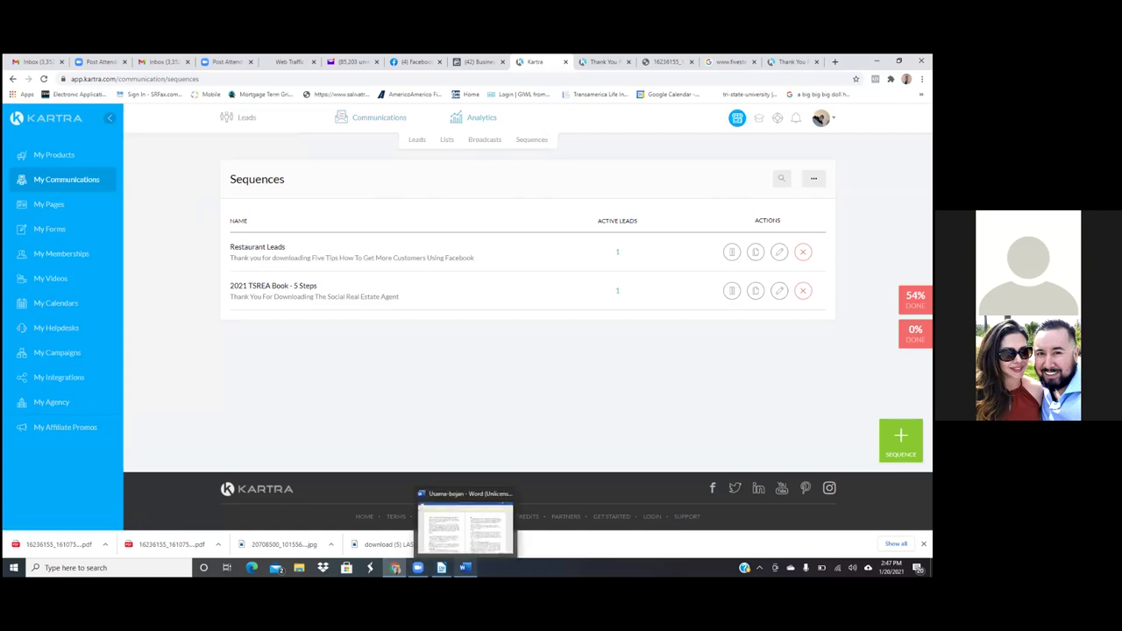
pyautogui.click(451, 545)
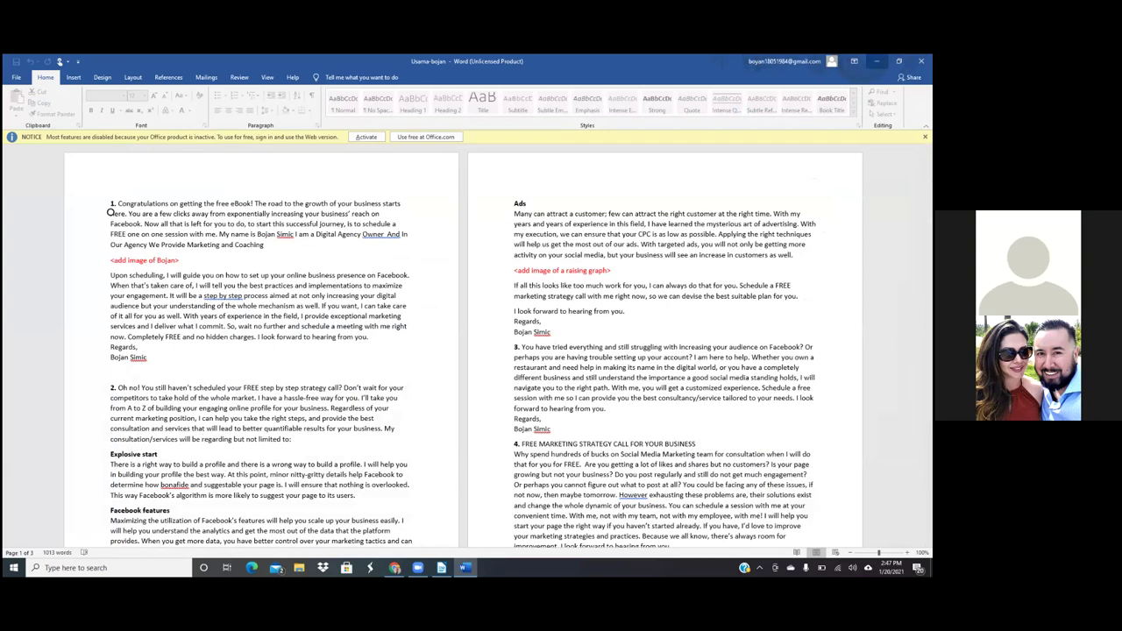
pyautogui.click(876, 60)
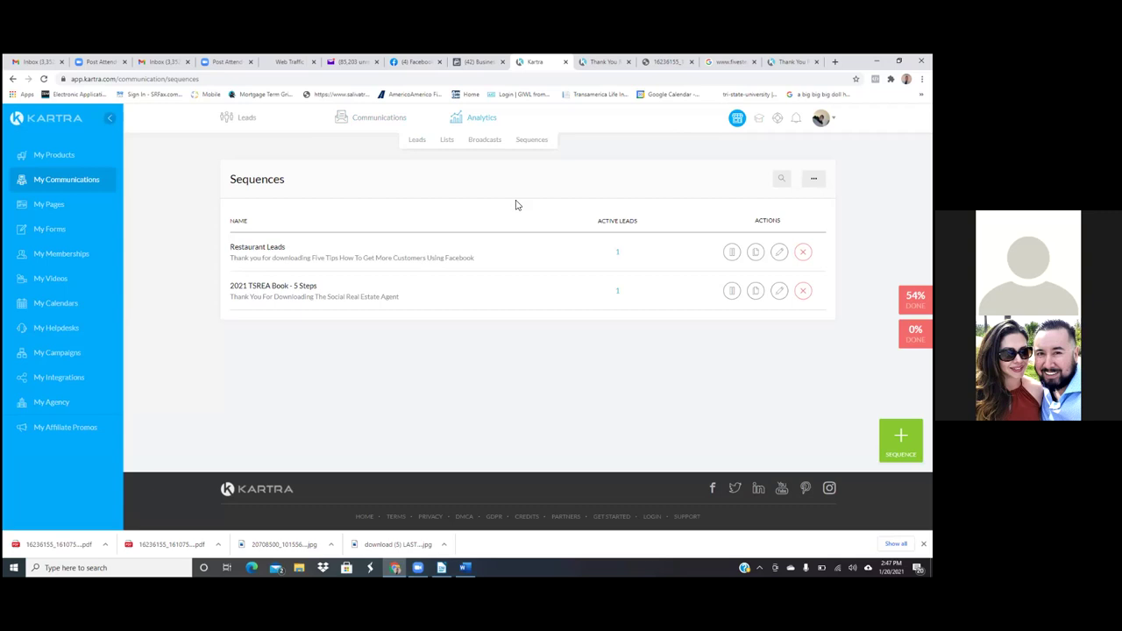
# Go to the account's pages and preview the "2021 Step 3-5" page, closing the preview after viewing it.
pyautogui.click(43, 206)
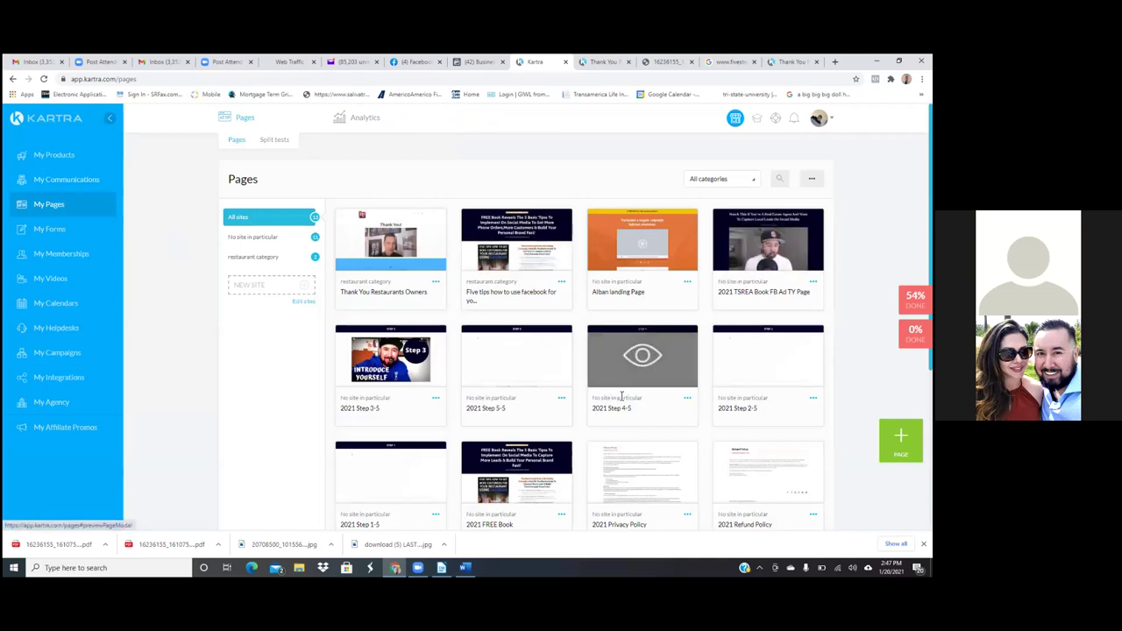
pyautogui.click(405, 387)
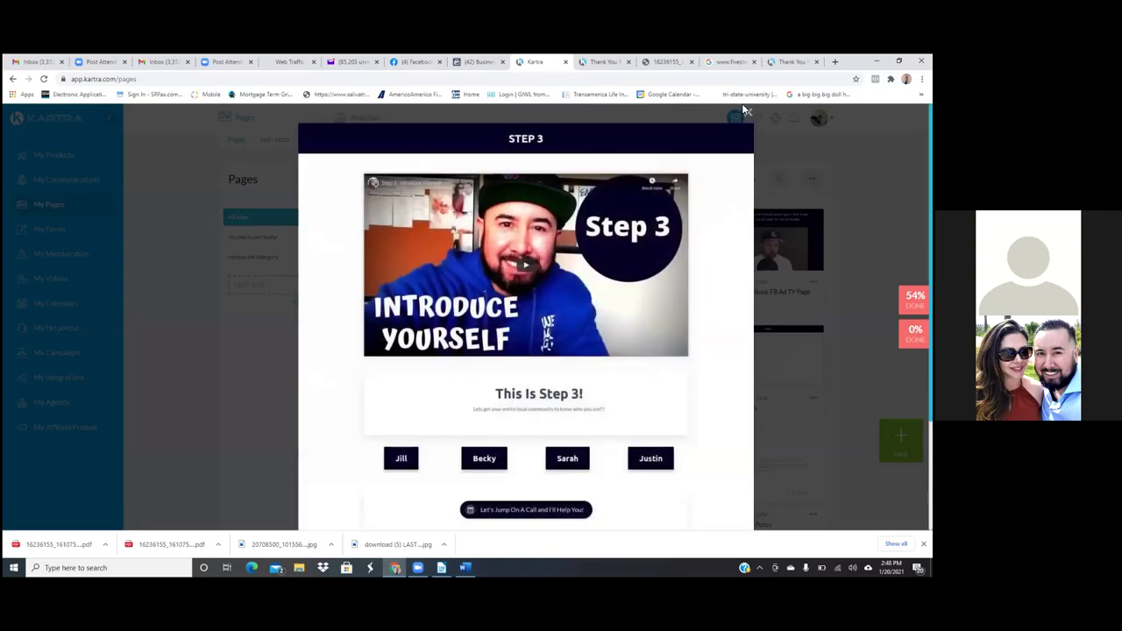
pyautogui.click(747, 112)
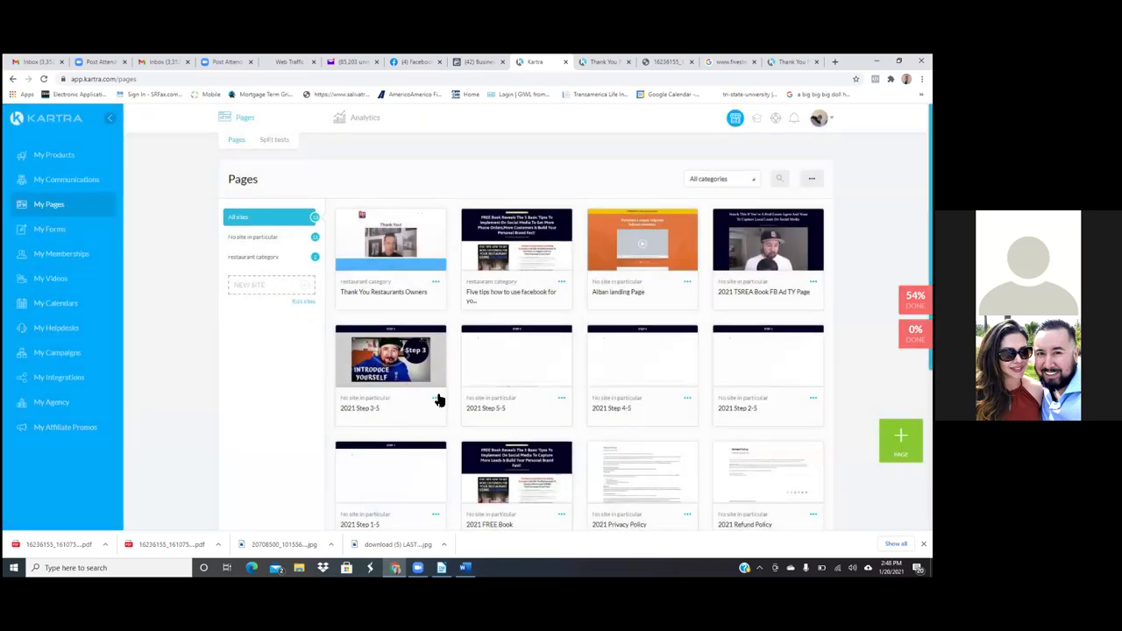
pyautogui.click(435, 399)
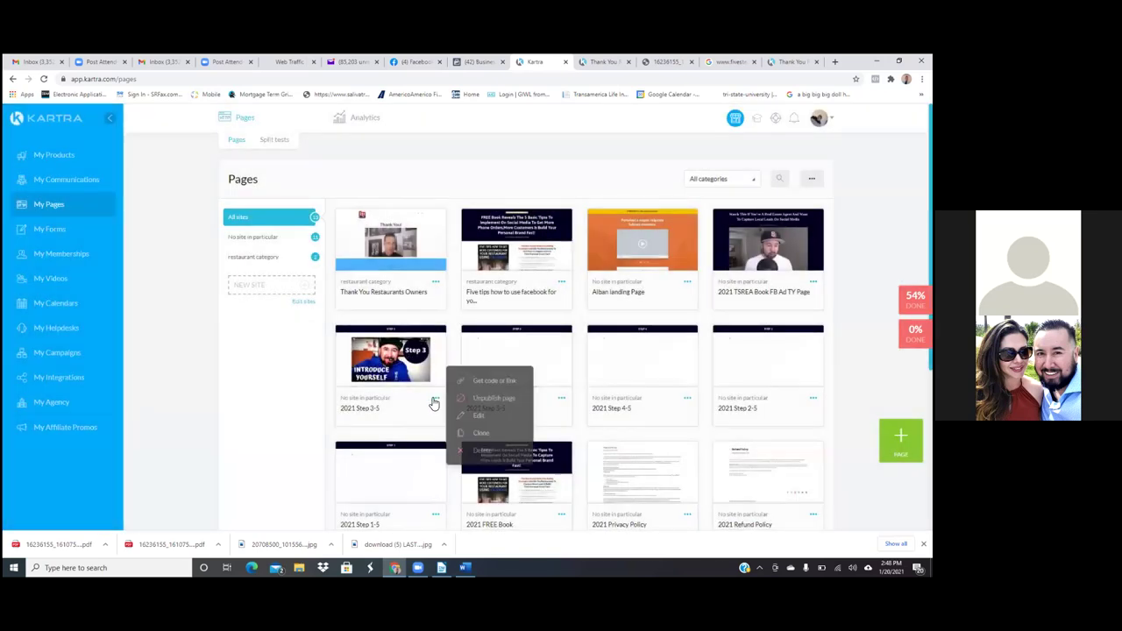
pyautogui.click(480, 416)
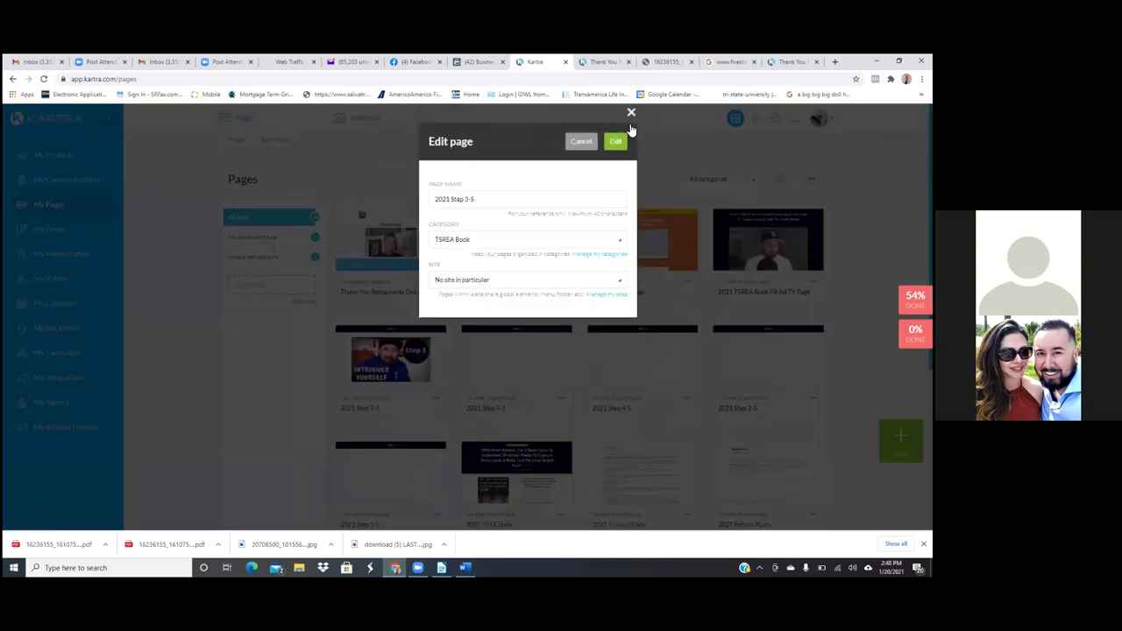
pyautogui.click(632, 114)
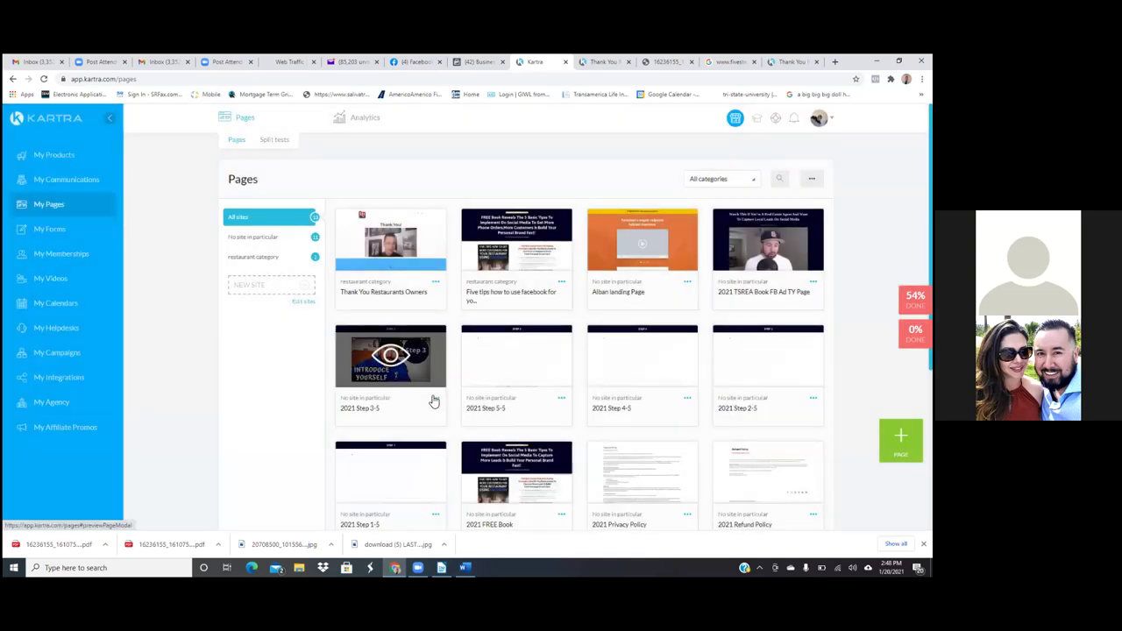
# Get the direct page link of "2021 Step 3-5", copy its URL, and close the publishing dialog.
pyautogui.click(435, 399)
pyautogui.click(495, 382)
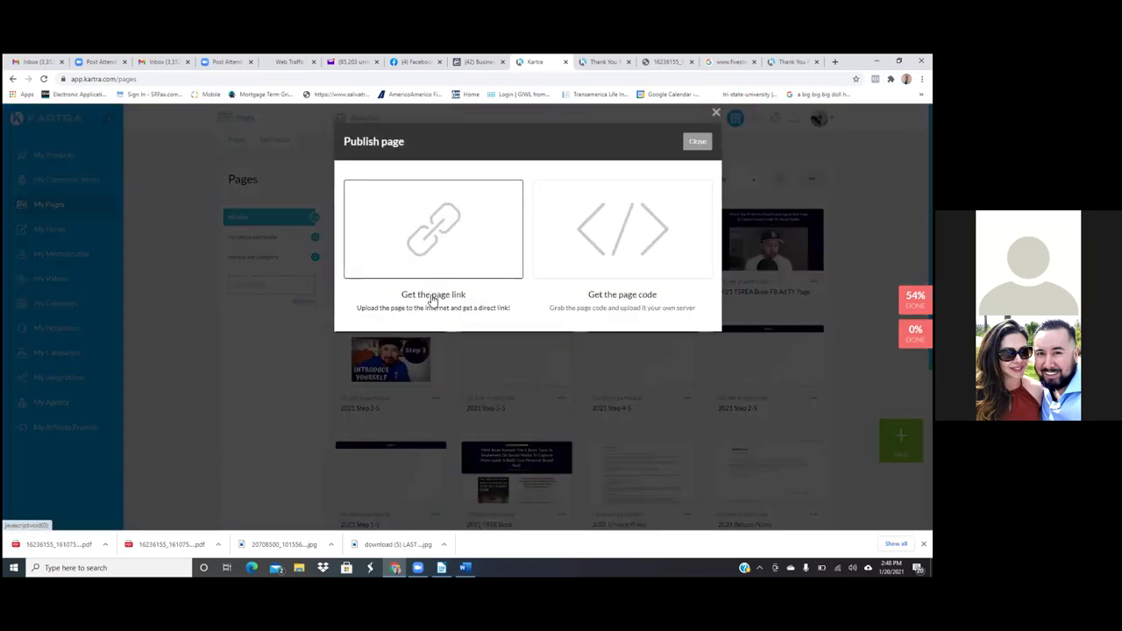
pyautogui.click(432, 300)
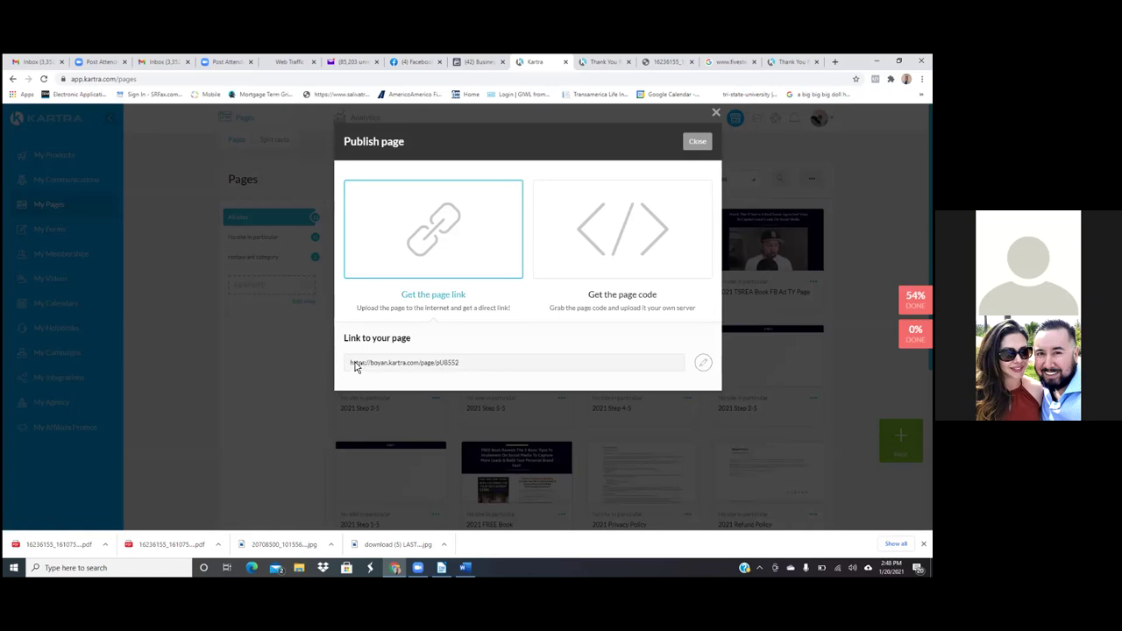
pyautogui.moveTo(355, 367); pyautogui.dragTo(503, 373)
pyautogui.hotkey('ctrl', 'c')
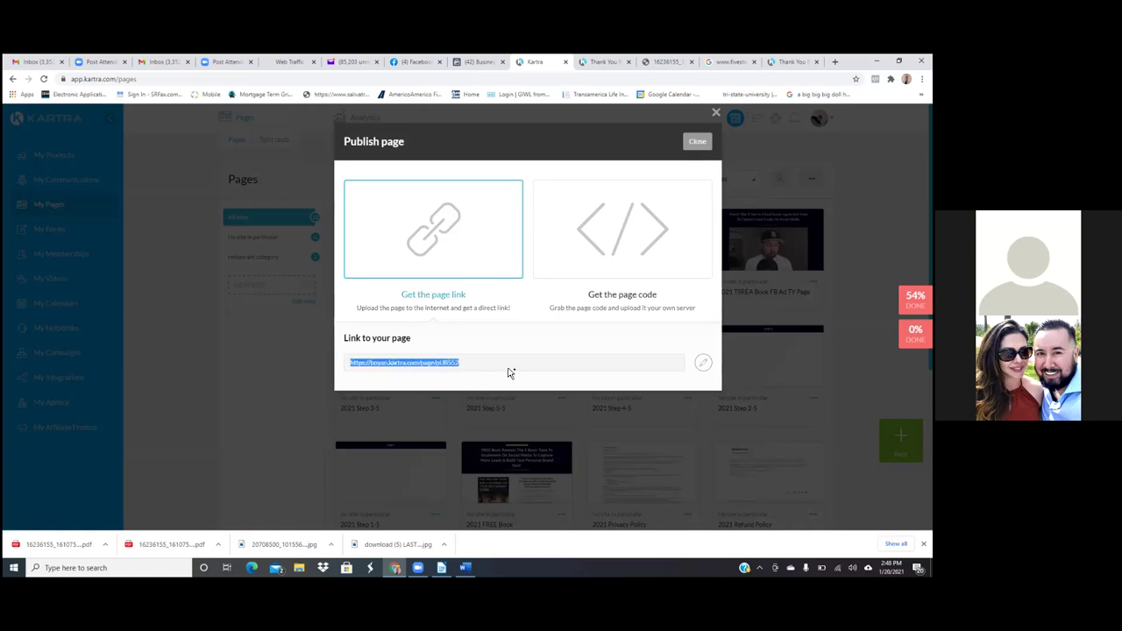
pyautogui.click(698, 143)
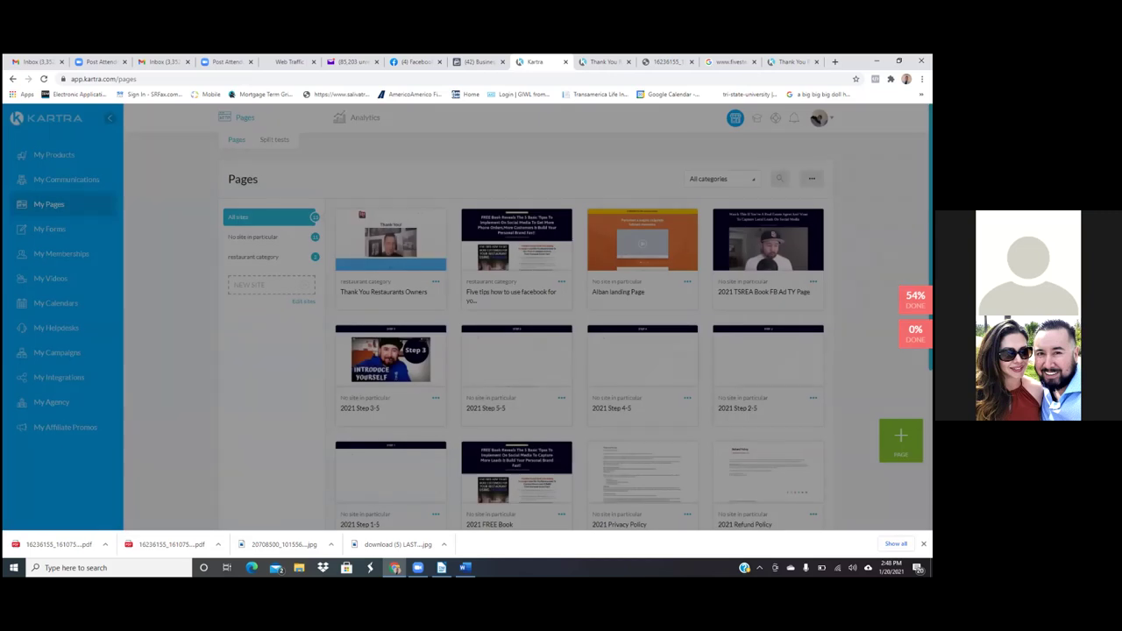
# Load the copied "2021 Step 3-5" page link in a new browser tab.
pyautogui.click(835, 61)
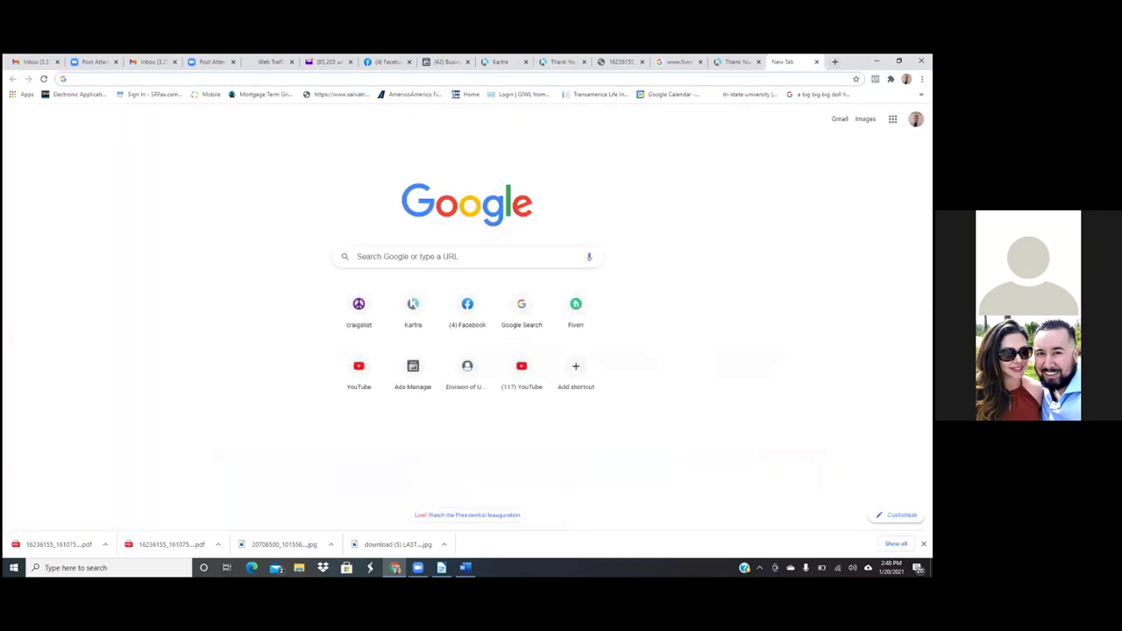
pyautogui.hotkey('ctrl', 'v')
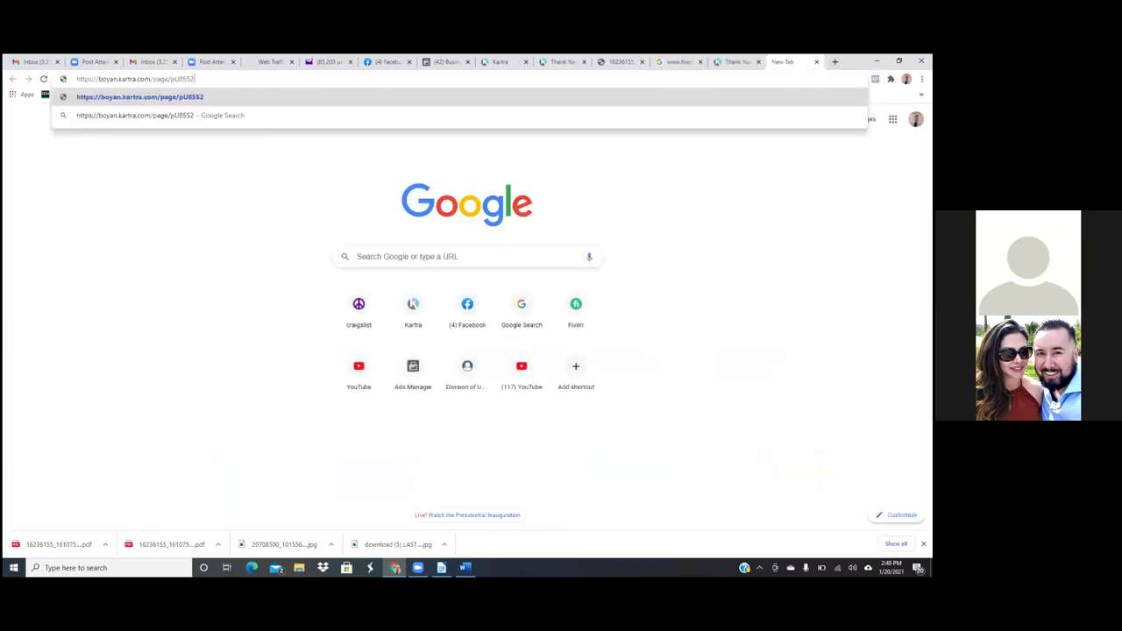
pyautogui.press('Return')
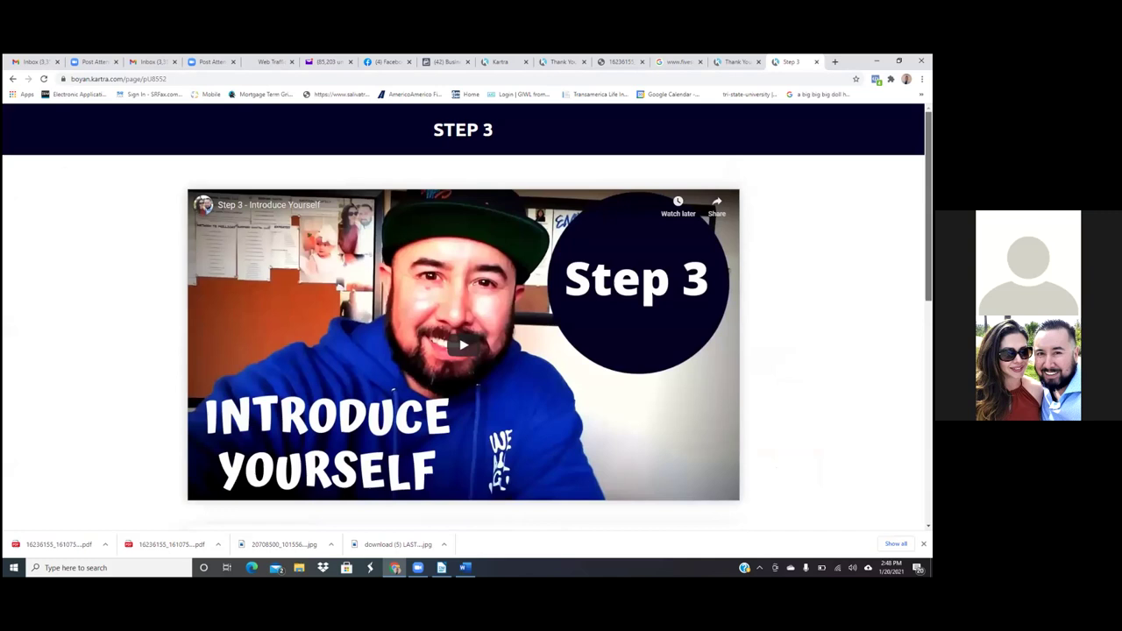
# Examine the live Step 3 page, including its video, intro text, row of name buttons, and call-booking button.
pyautogui.scroll(-1, 467, 319)
pyautogui.scroll(-1, 467, 318)
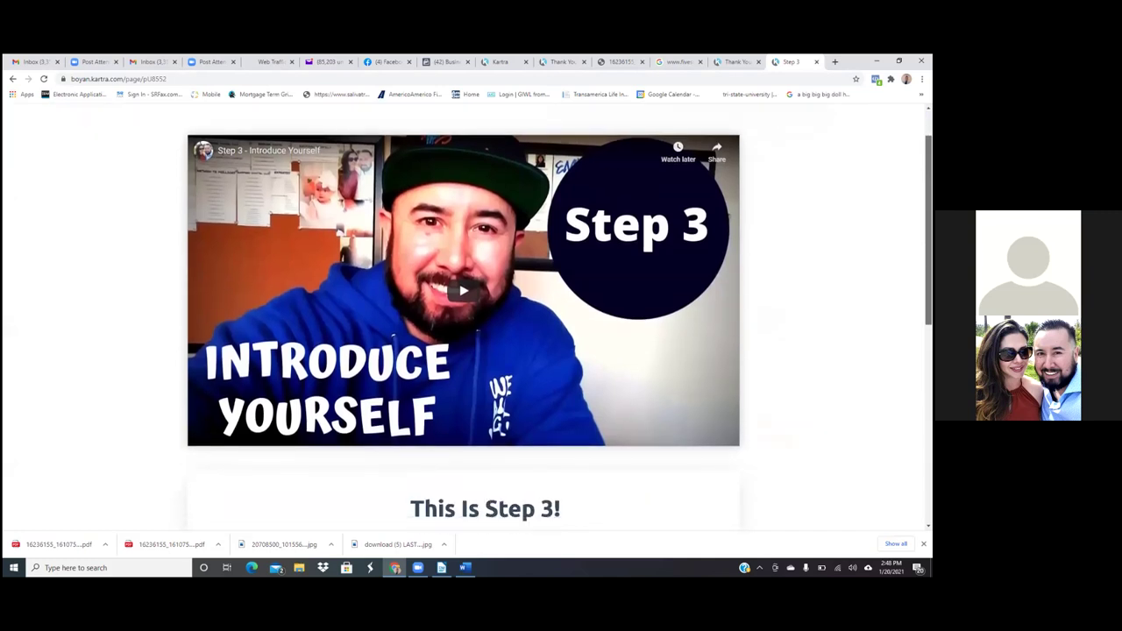
pyautogui.scroll(1, 467, 312)
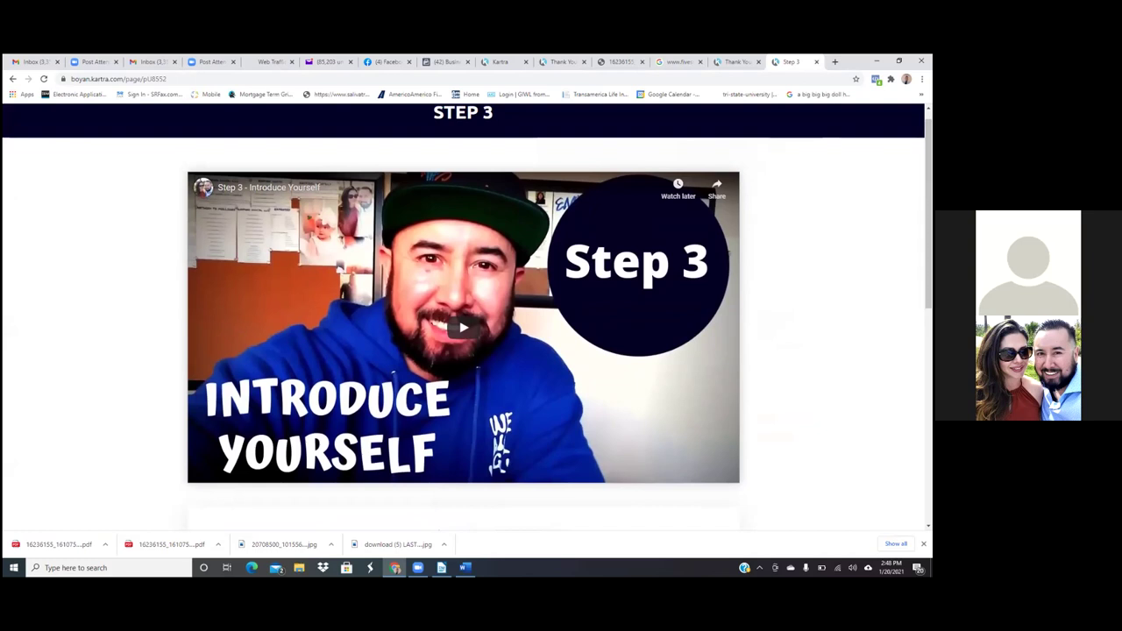
pyautogui.scroll(1, 468, 316)
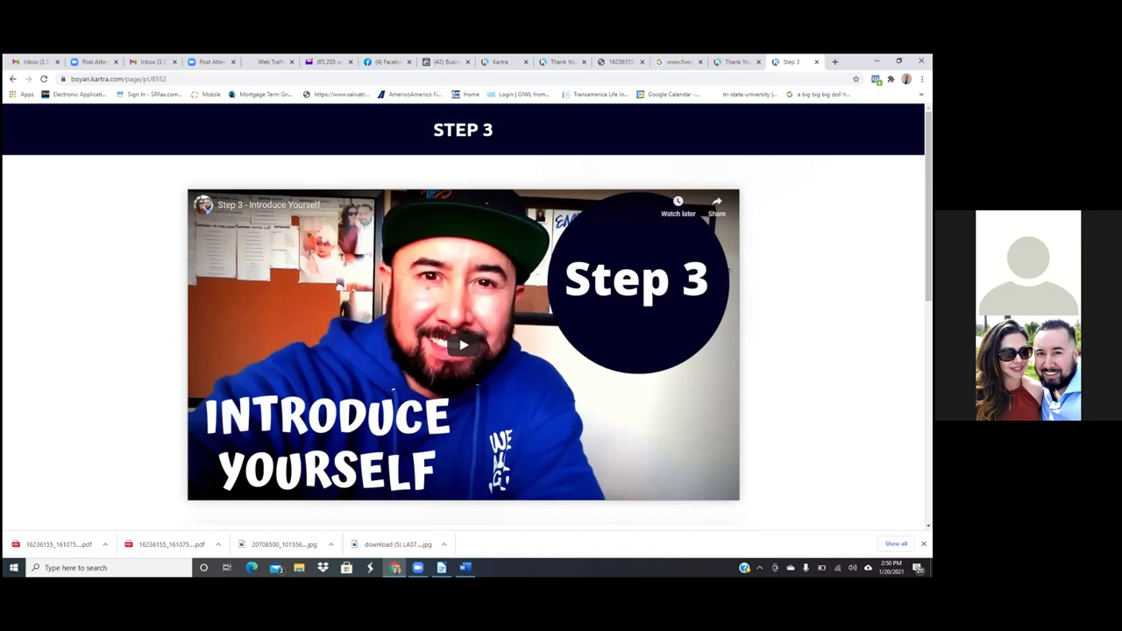
pyautogui.scroll(-4, 463, 316)
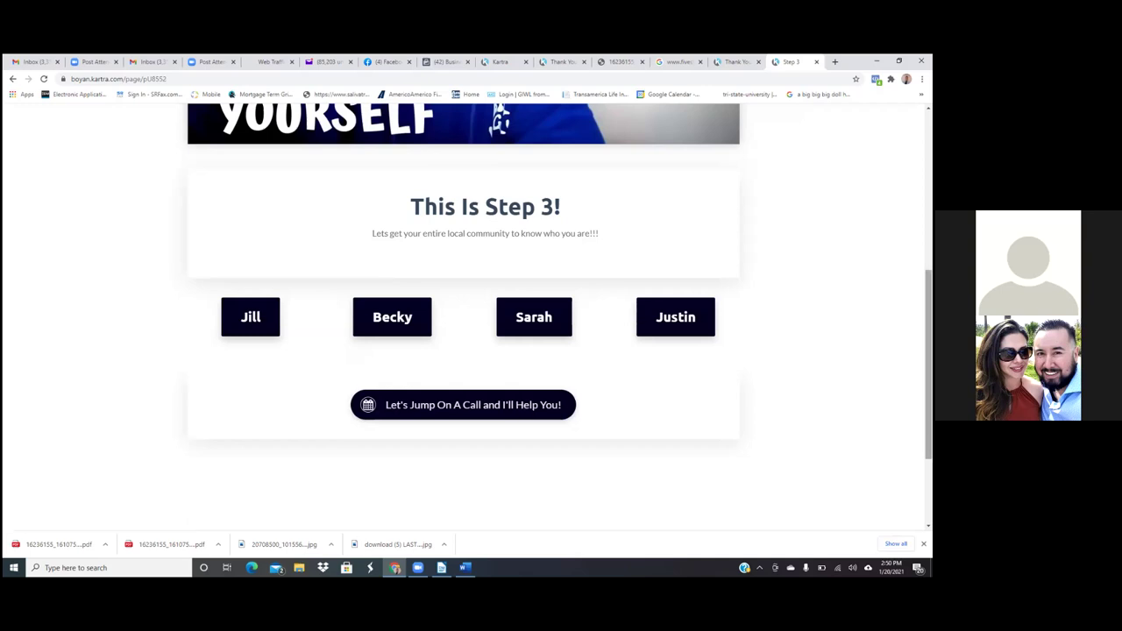
pyautogui.scroll(1, 463, 316)
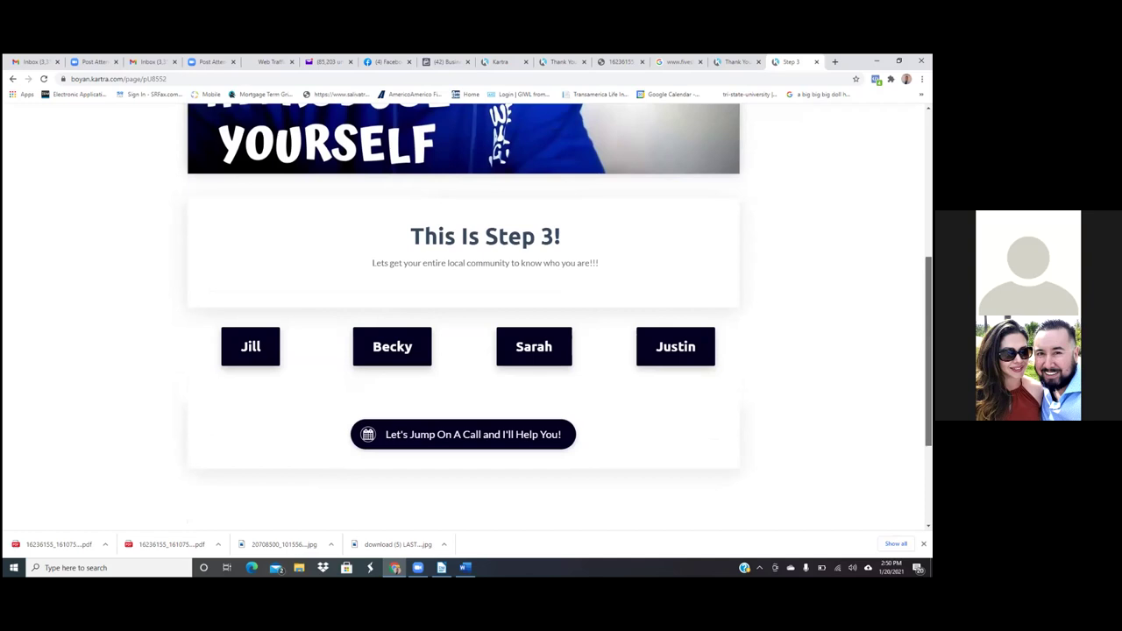
pyautogui.scroll(1, 463, 316)
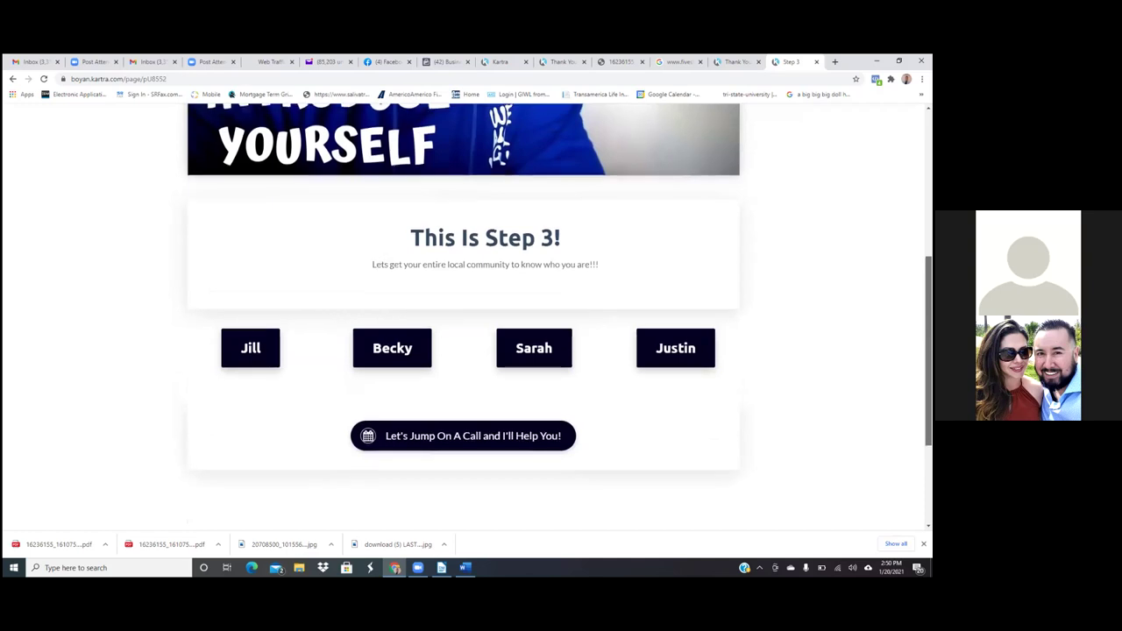
pyautogui.scroll(5, 463, 316)
pyautogui.scroll(-3, 463, 316)
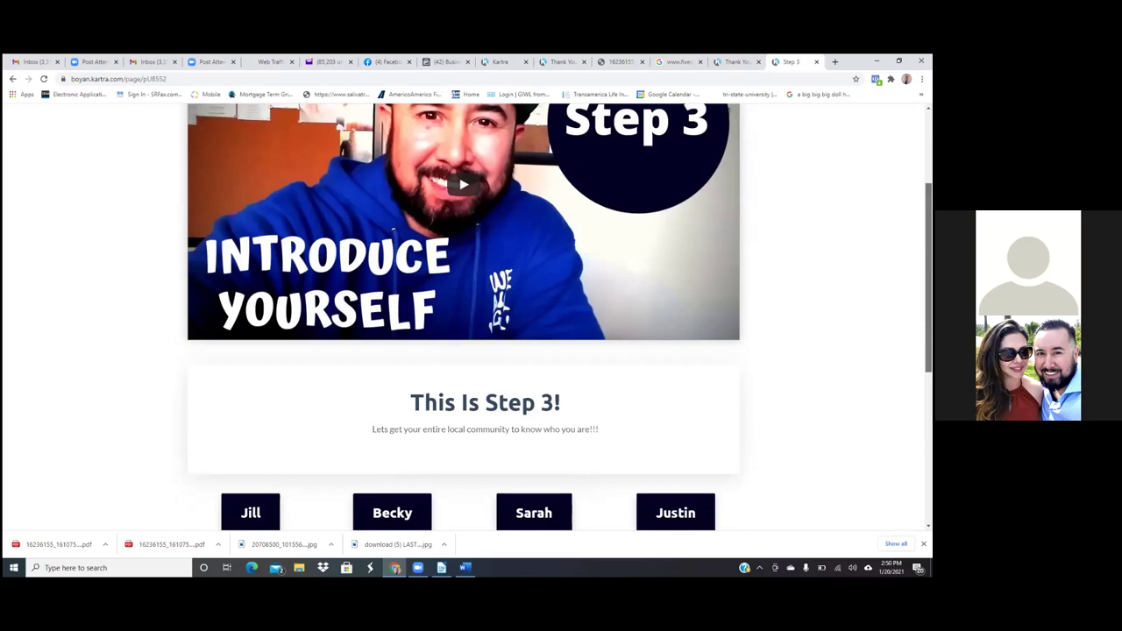
pyautogui.scroll(2, 463, 316)
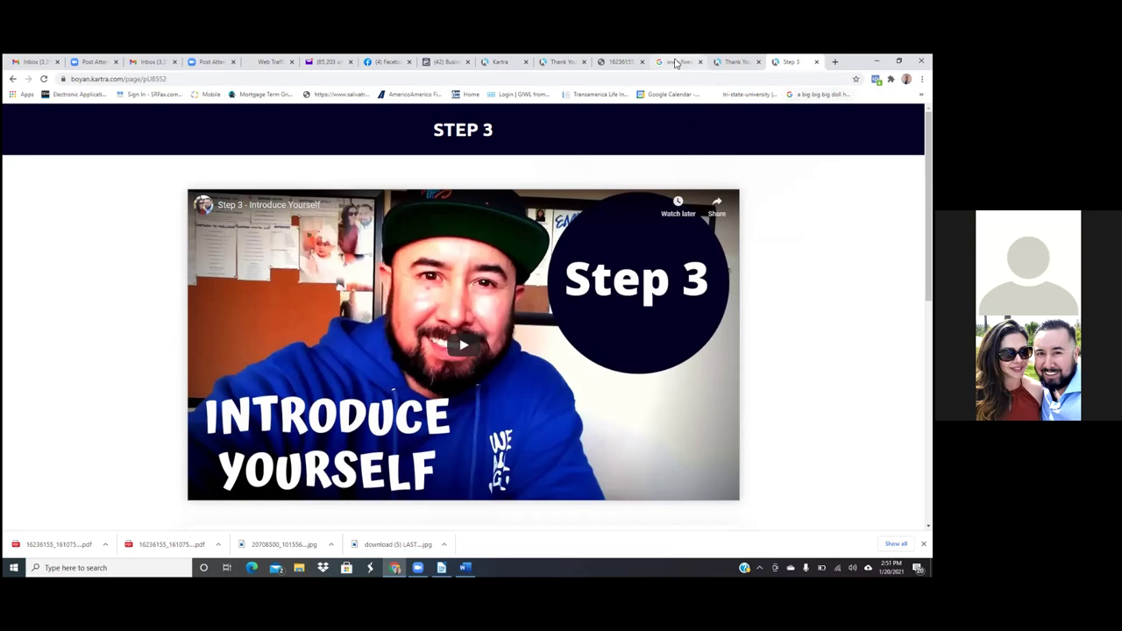
# View the restaurant e-book Thank You page in its open tabs, including the strategy call and download buttons.
pyautogui.click(735, 63)
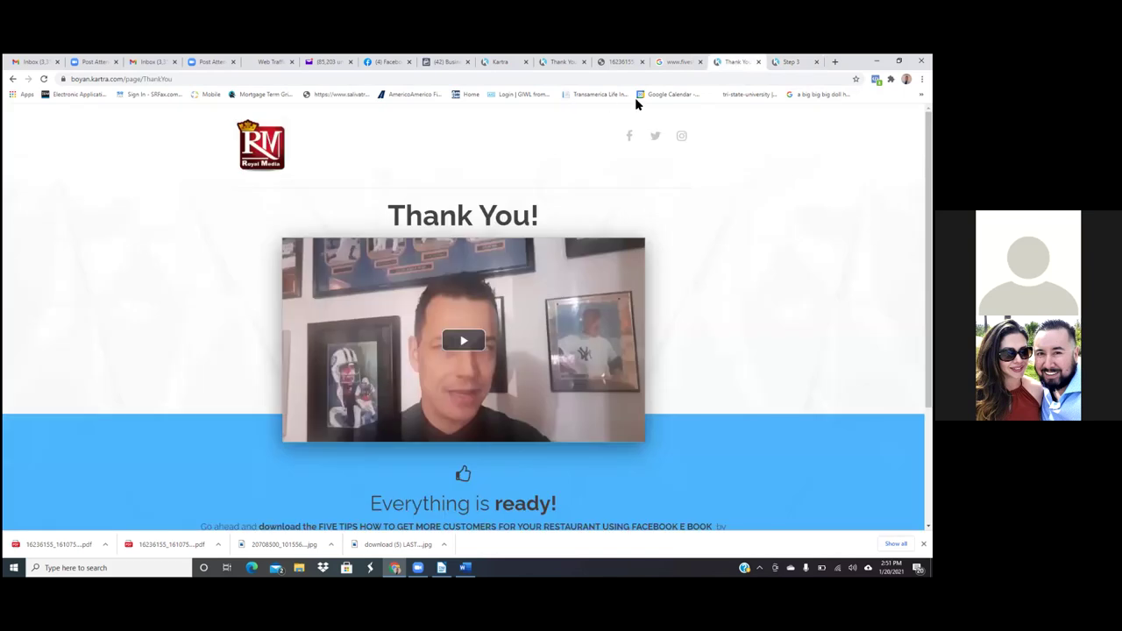
pyautogui.click(554, 63)
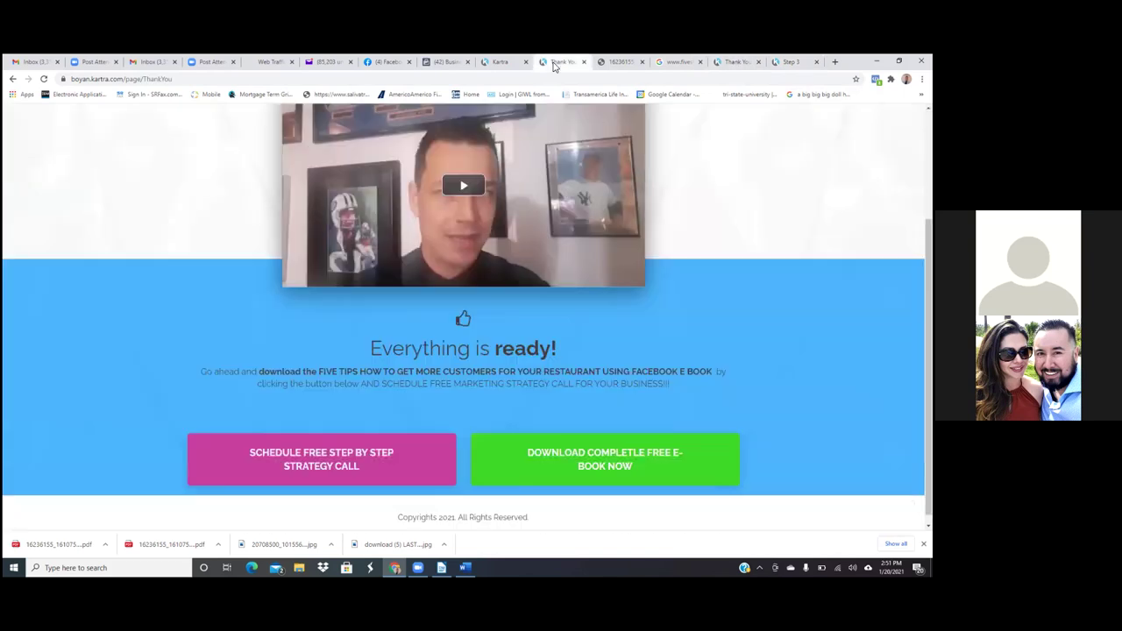
# Delete the restaurant category PDF "Five tips how to use facebook to get mor" from the hosted membership files.
pyautogui.click(508, 64)
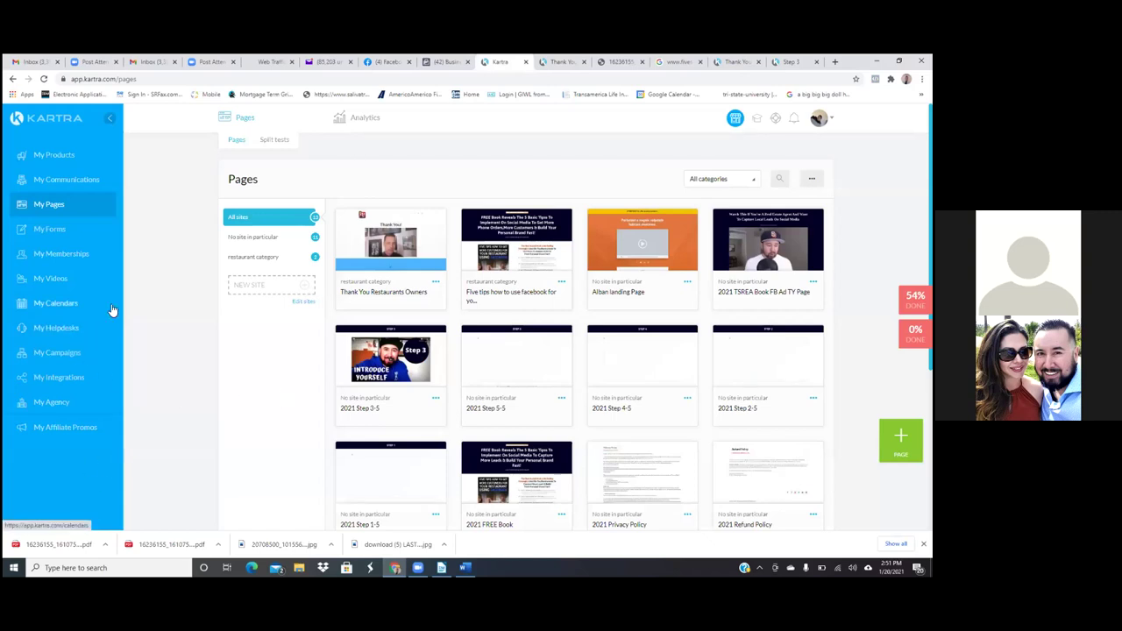
pyautogui.click(57, 254)
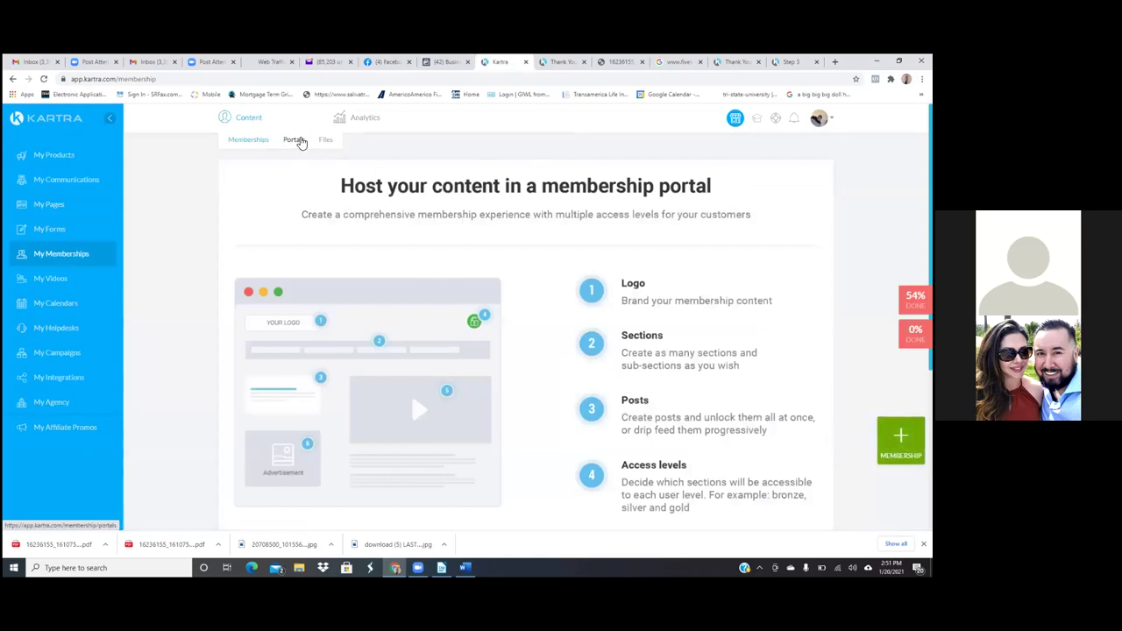
pyautogui.click(329, 143)
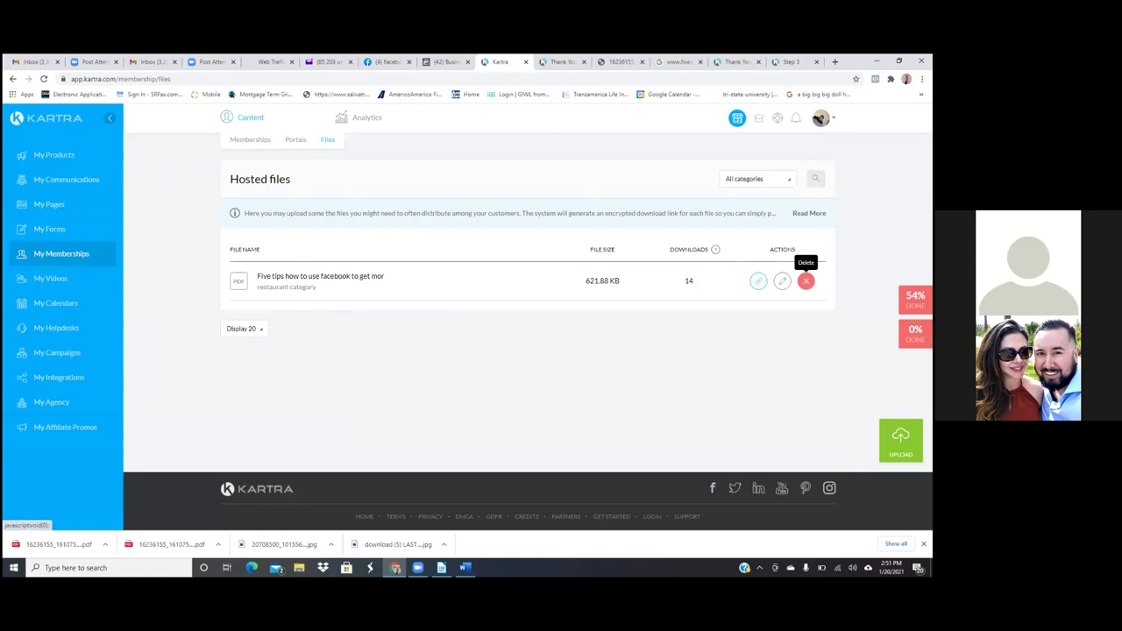
pyautogui.click(806, 281)
pyautogui.click(612, 140)
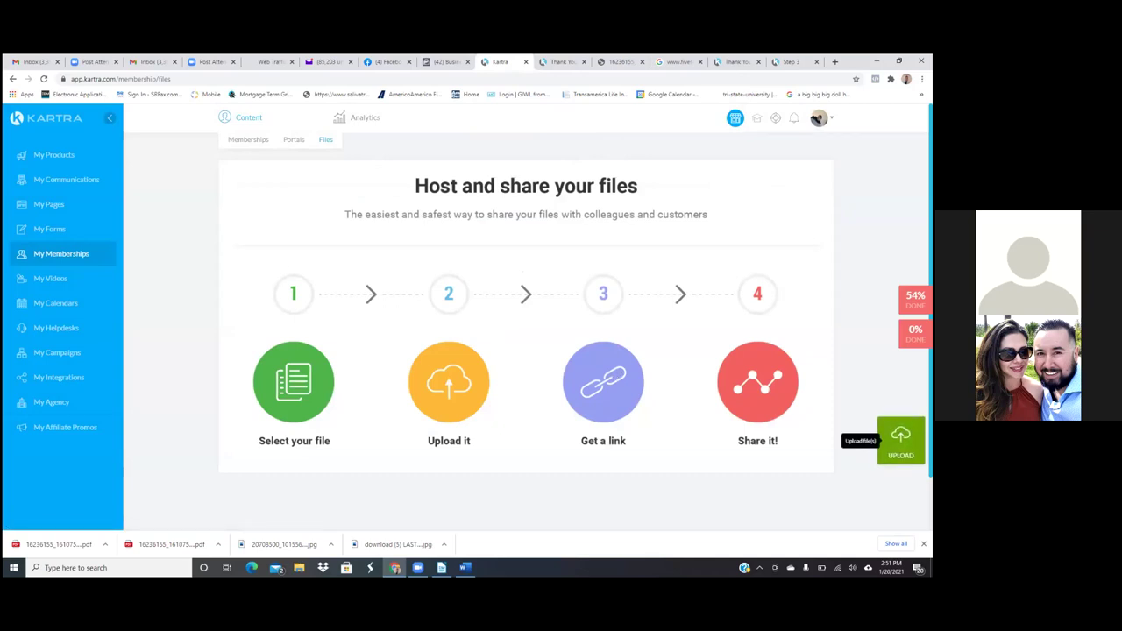
# Upload the "Five tips" e-book file to the hosted files under "No category in particular".
pyautogui.click(900, 438)
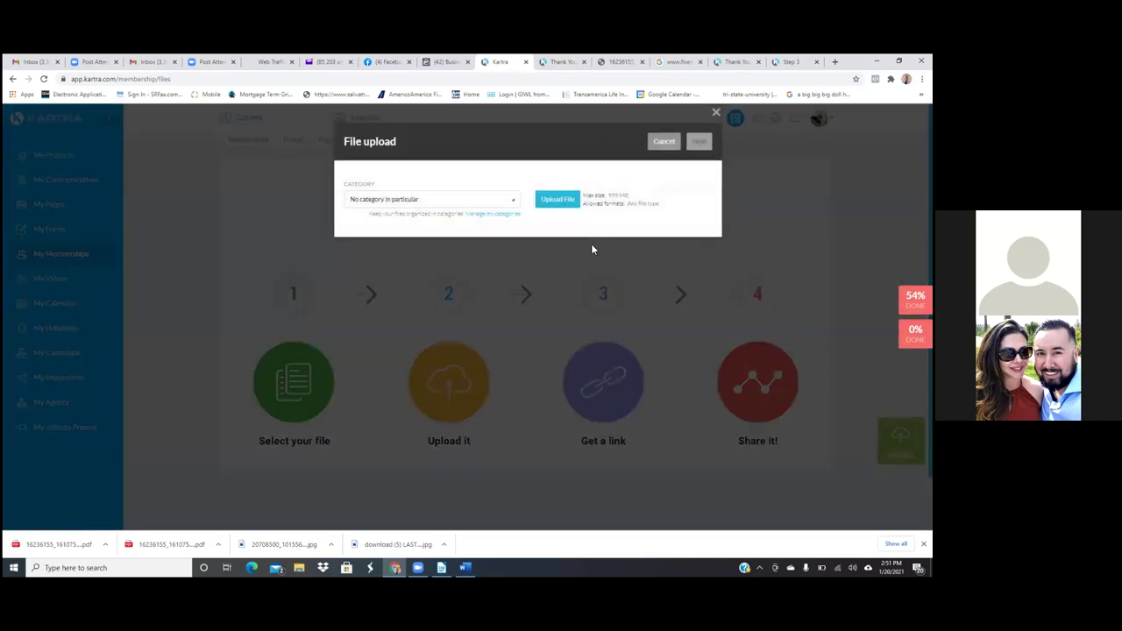
pyautogui.click(558, 200)
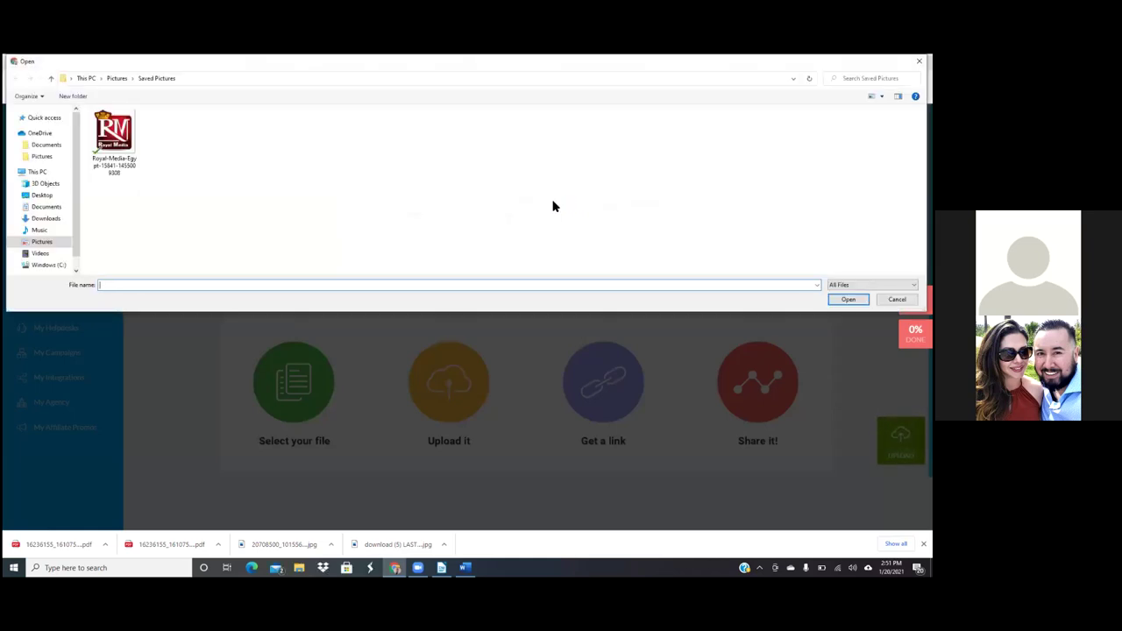
pyautogui.press('Escape')
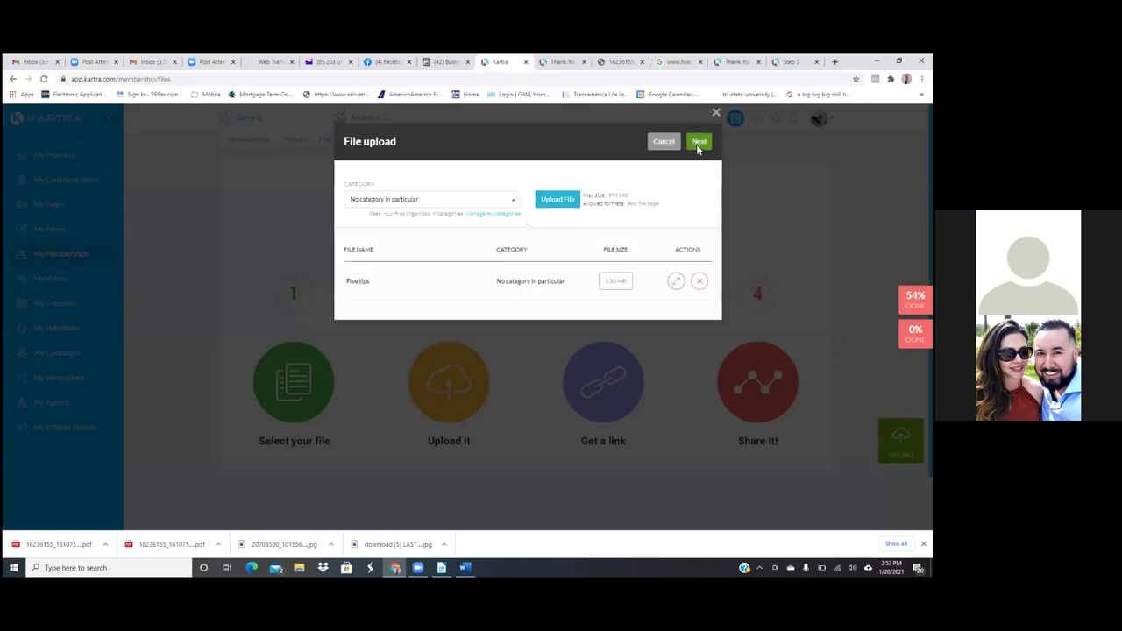
pyautogui.click(699, 143)
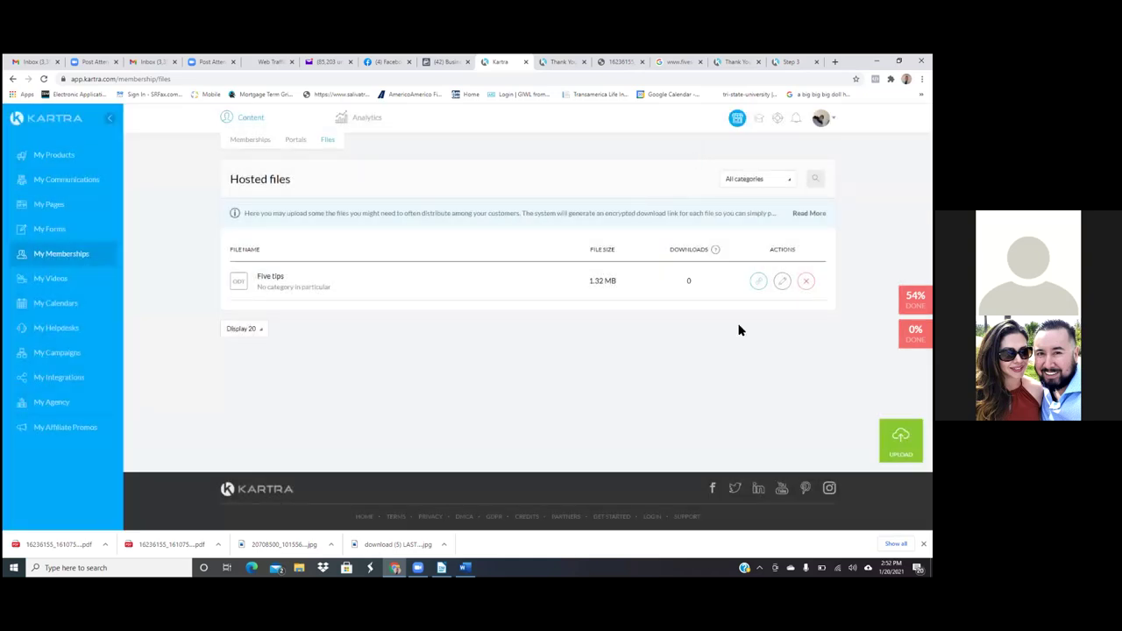
# Get the direct link to the hosted "Five tips" file, select its full URL, and close the link dialog.
pyautogui.moveTo(734, 123)
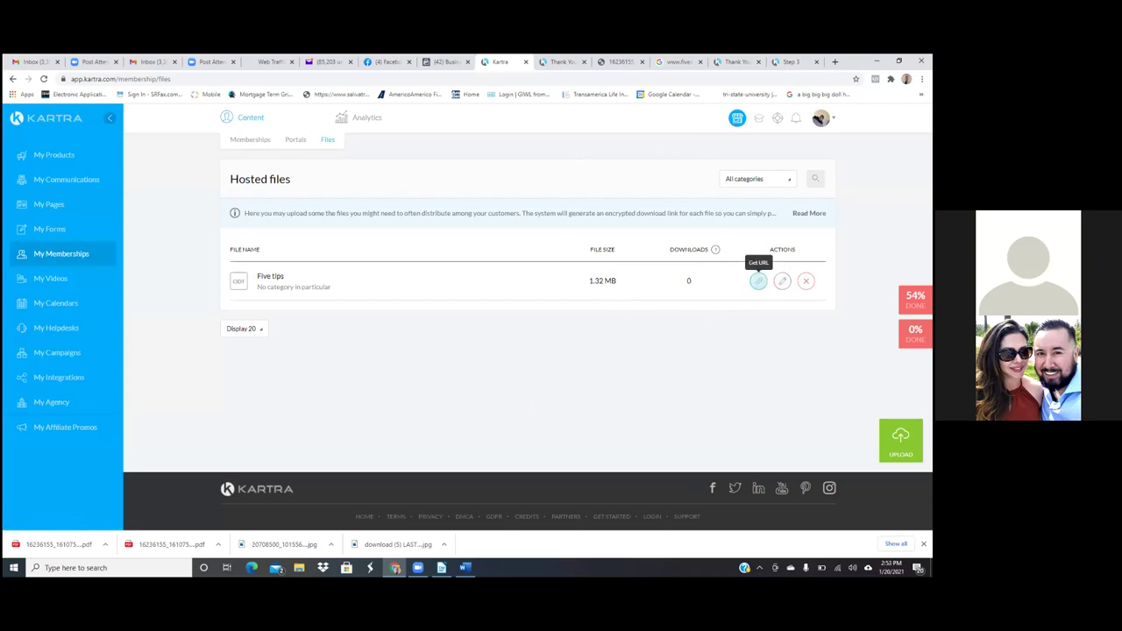
pyautogui.click(758, 281)
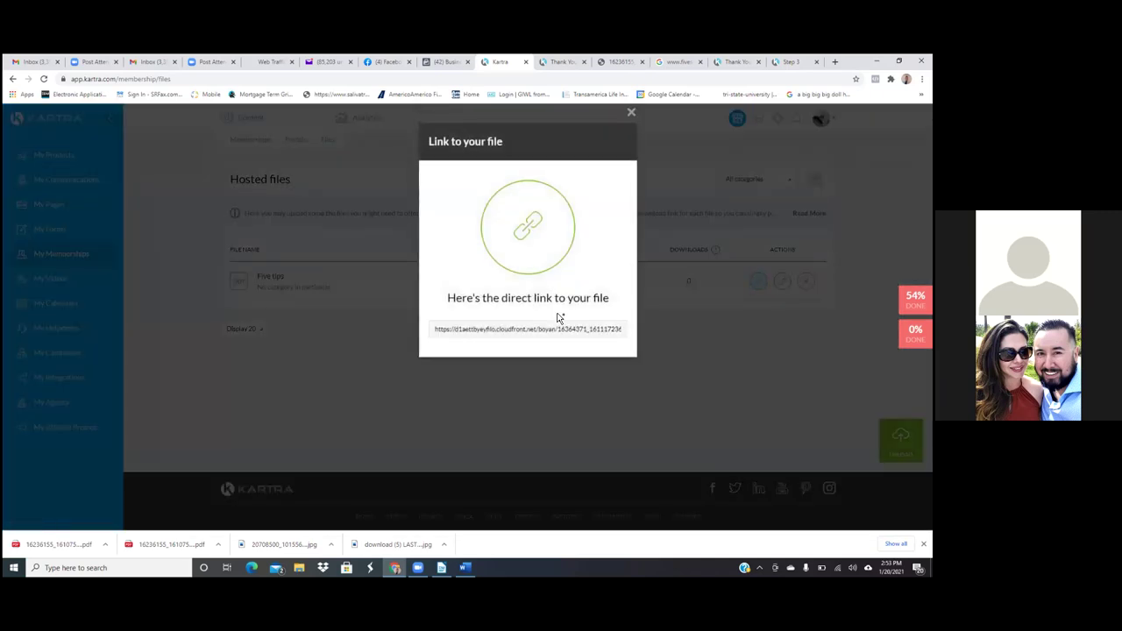
pyautogui.moveTo(433, 336); pyautogui.dragTo(631, 345)
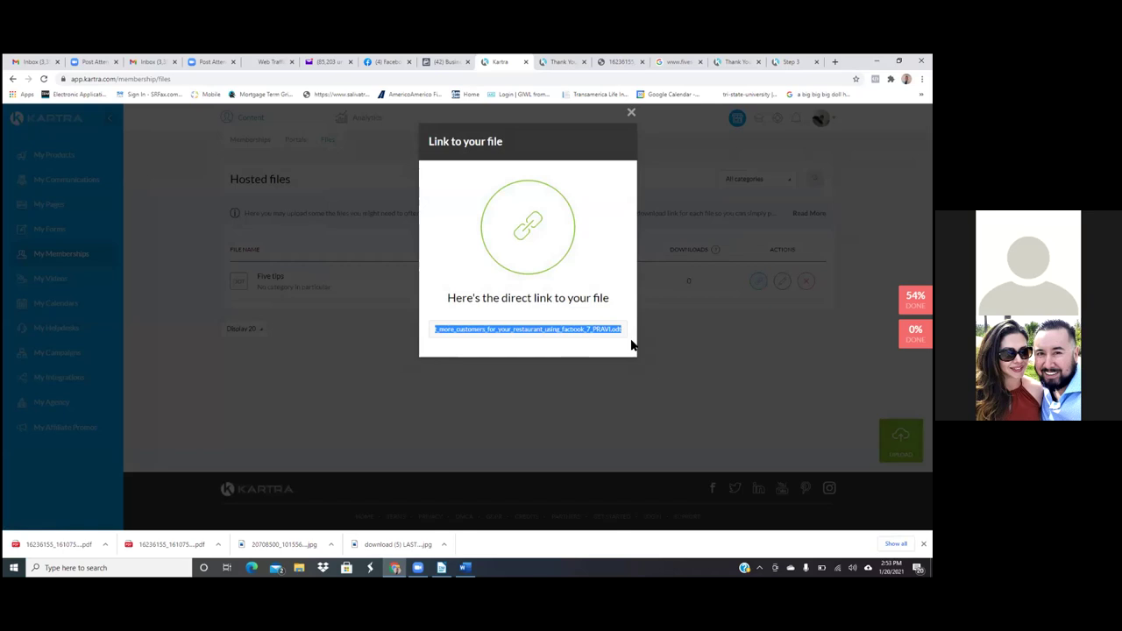
pyautogui.click(633, 115)
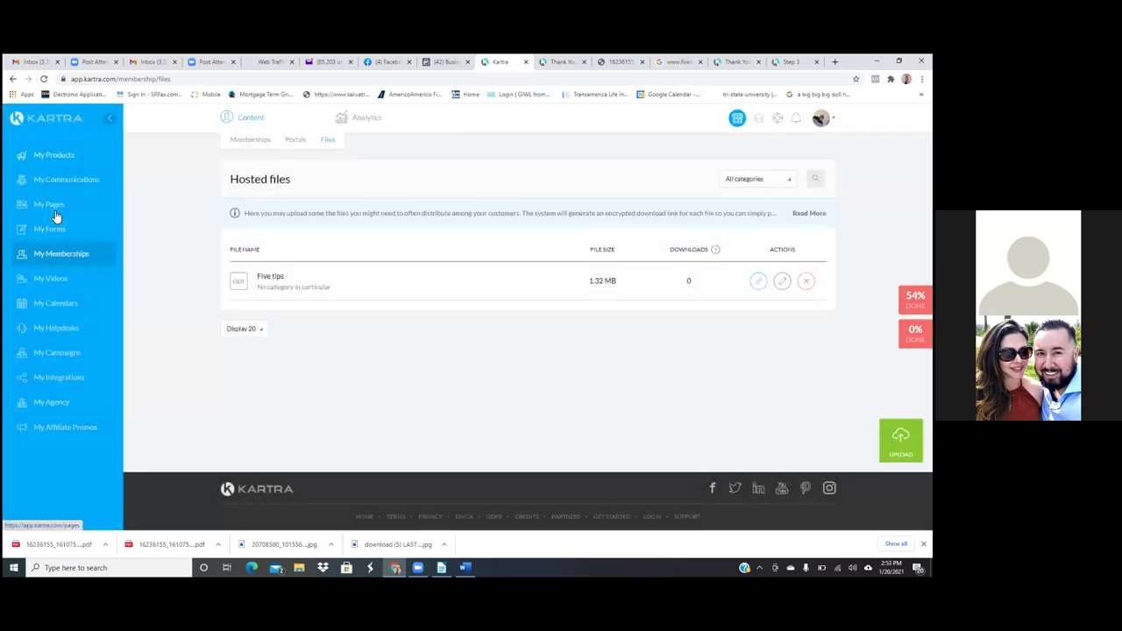
# Open the "Thank You Restaurants Owners" page from the pages list in the page editor.
pyautogui.click(51, 205)
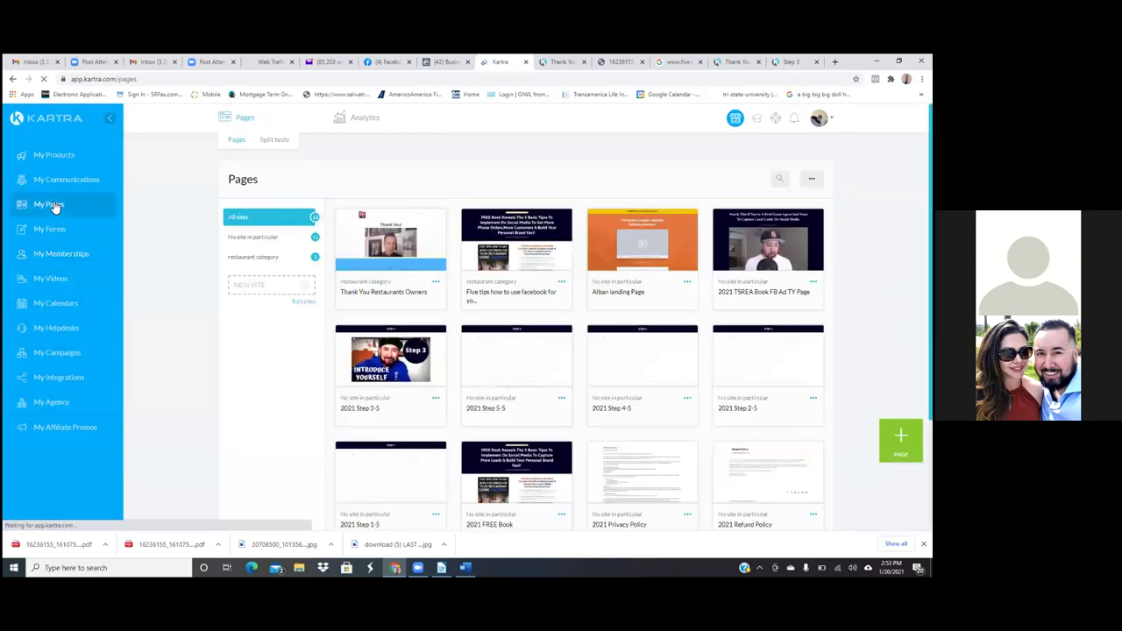
pyautogui.click(435, 282)
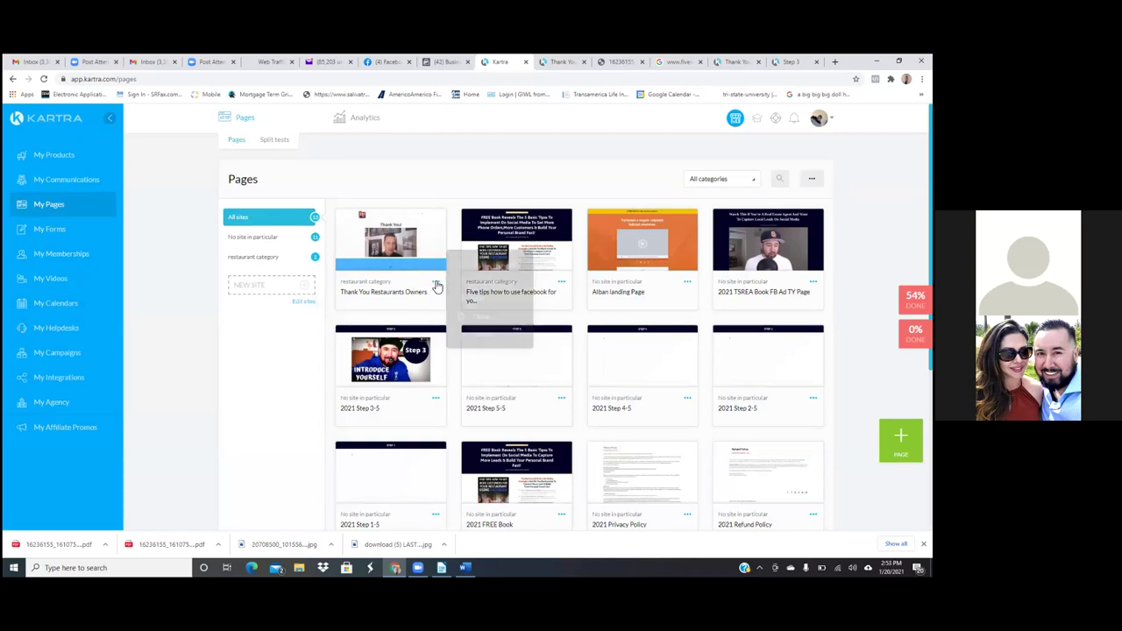
pyautogui.click(478, 302)
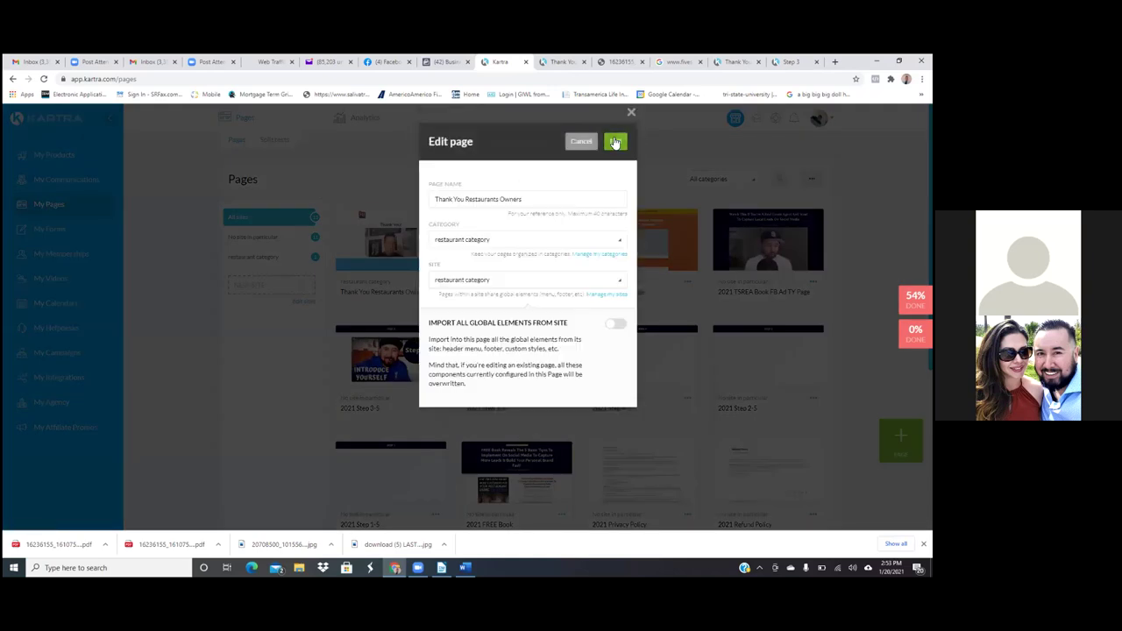
pyautogui.click(615, 141)
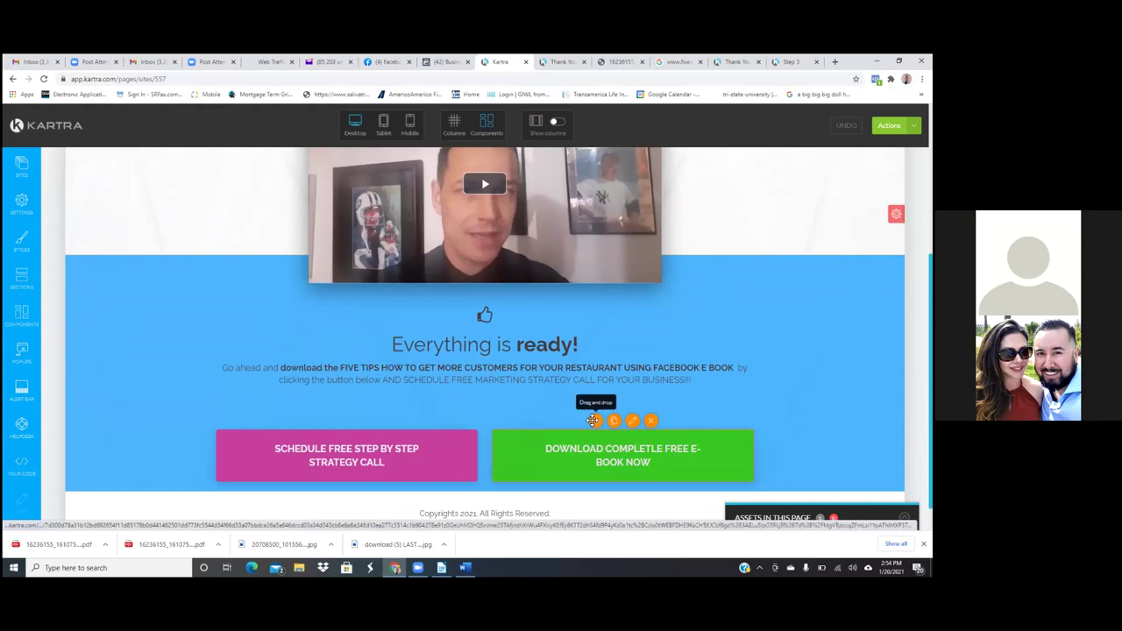
# Set the green e-book download button to download the "Five tips" file from "No category in particular", and apply the change.
pyautogui.click(634, 424)
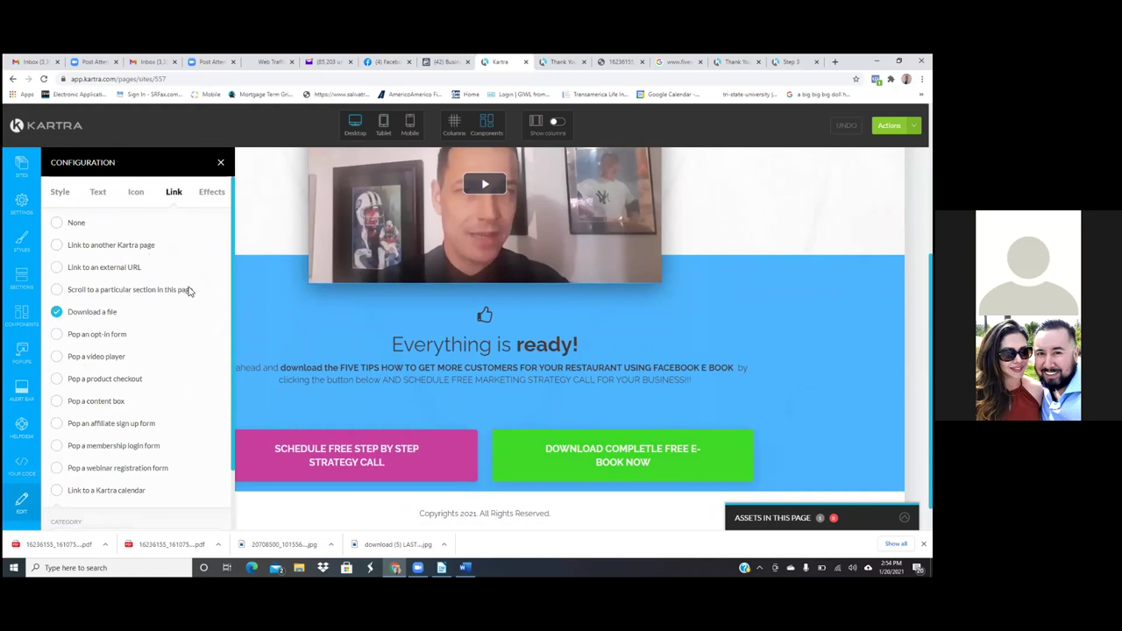
pyautogui.moveTo(233, 424); pyautogui.dragTo(224, 487)
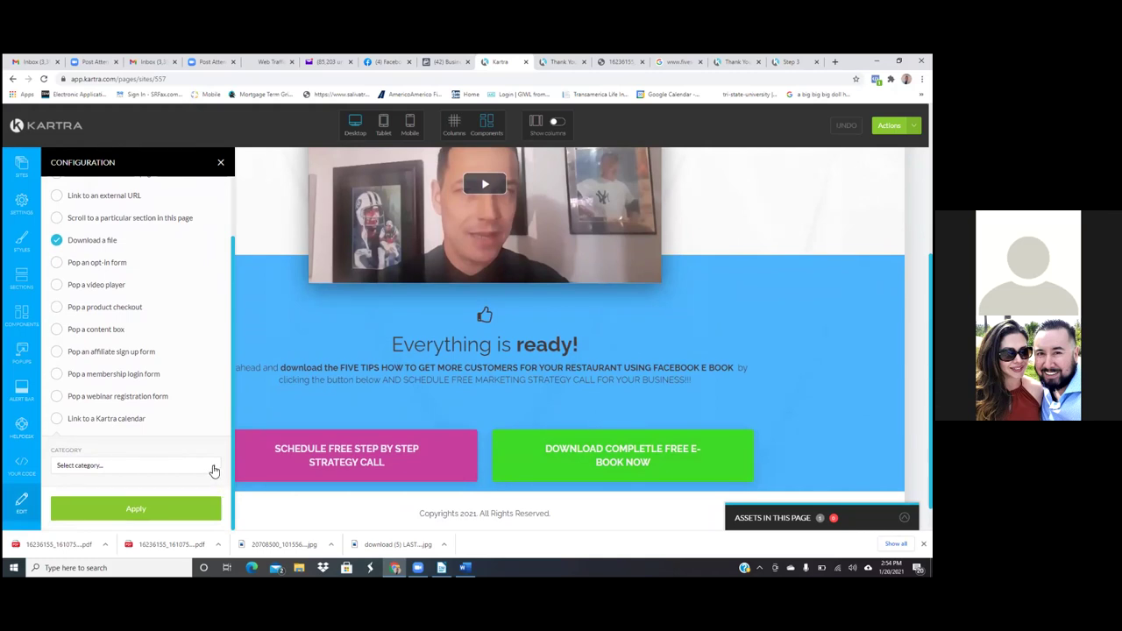
pyautogui.click(214, 472)
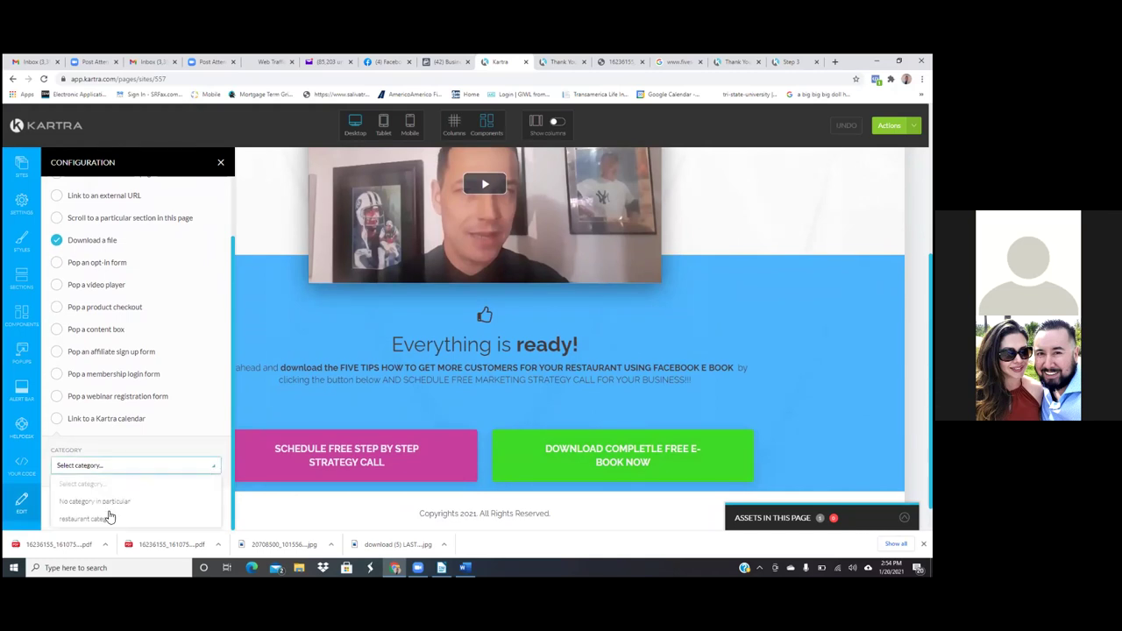
pyautogui.click(115, 503)
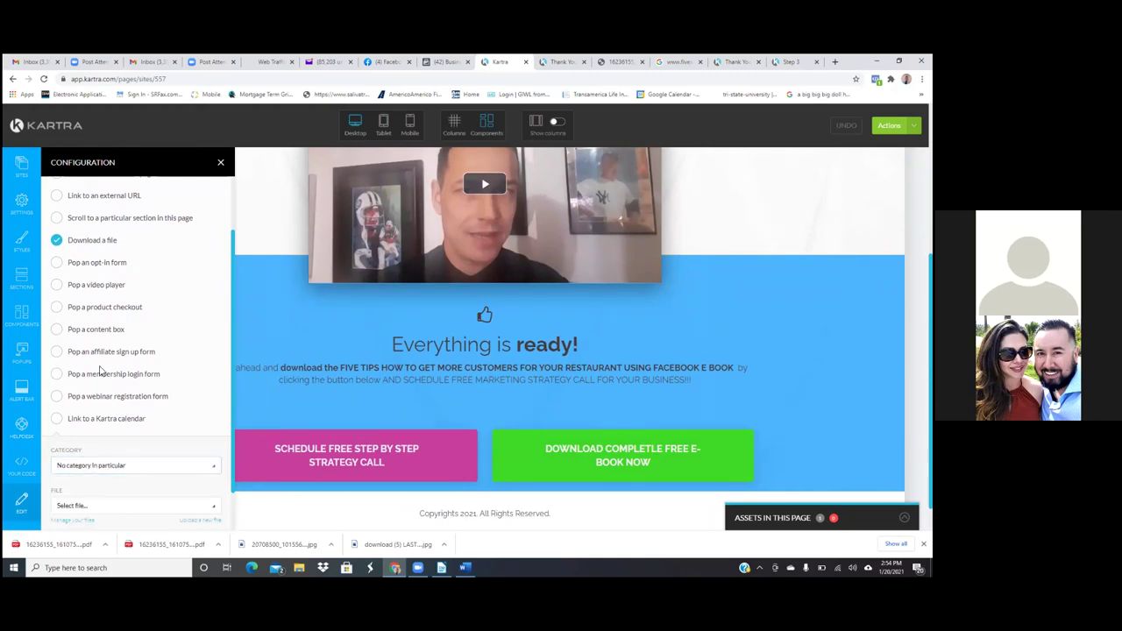
pyautogui.scroll(-1, 233, 473)
pyautogui.click(216, 458)
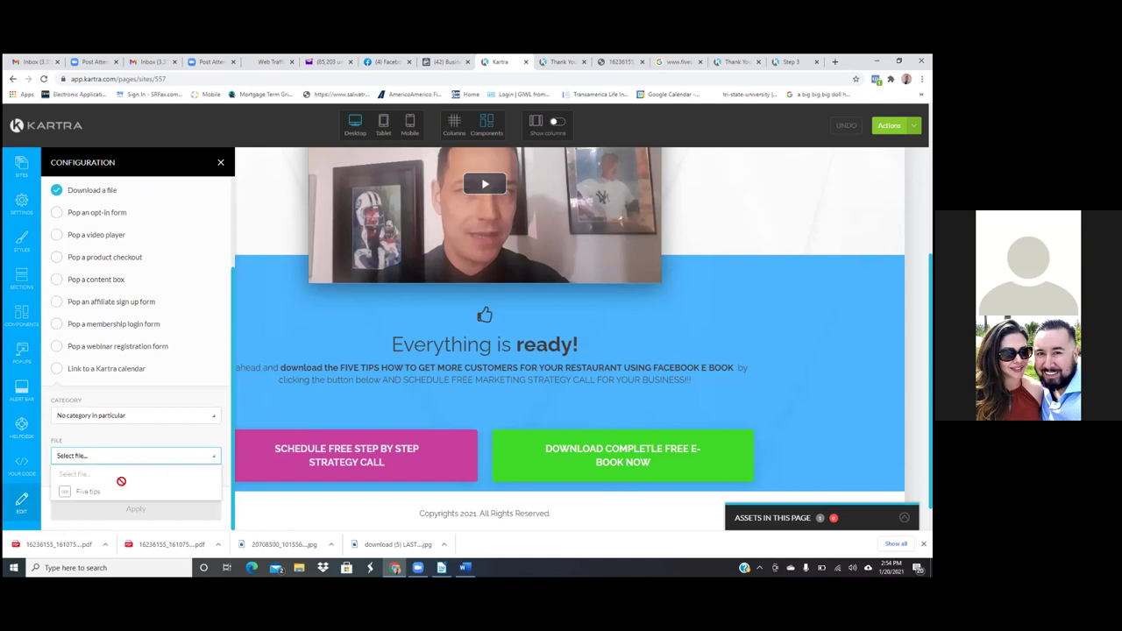
pyautogui.click(95, 492)
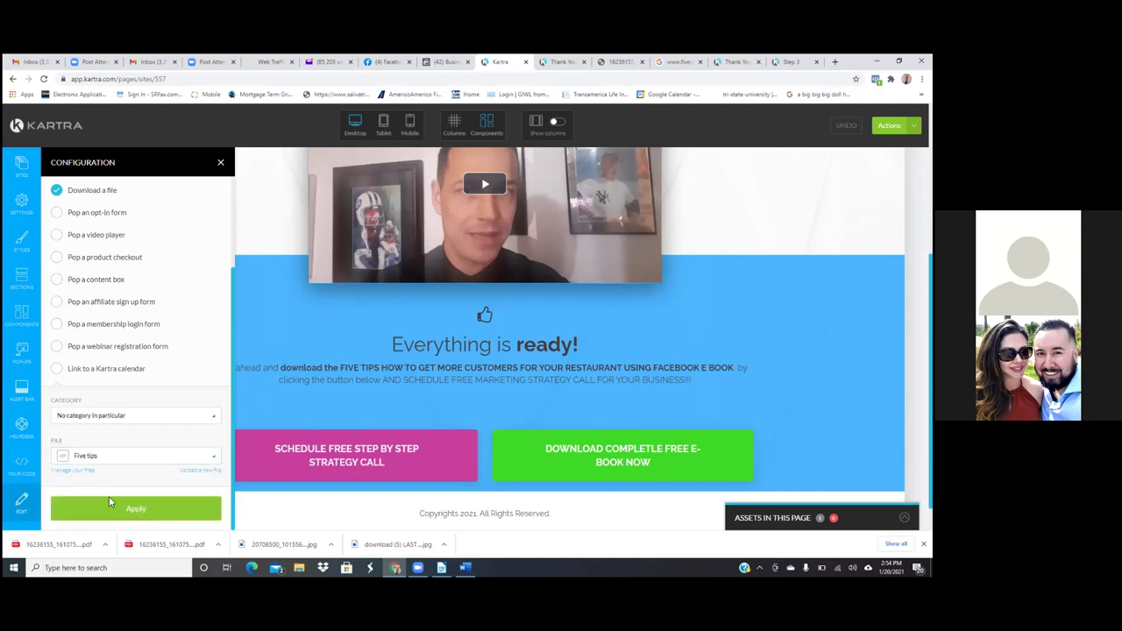
pyautogui.click(128, 512)
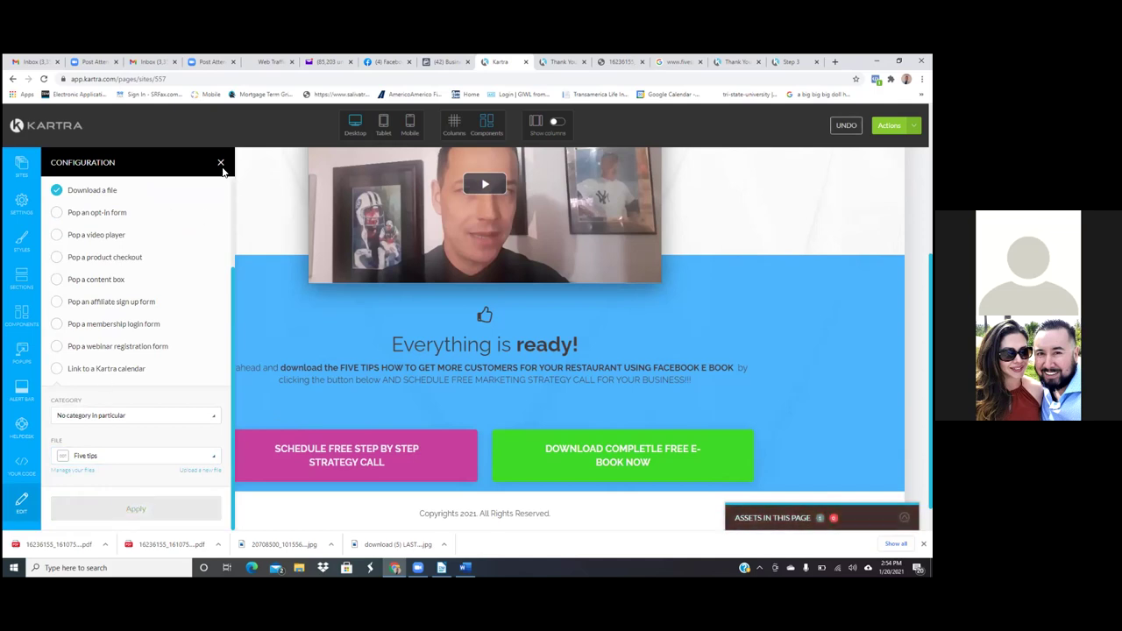
pyautogui.click(220, 164)
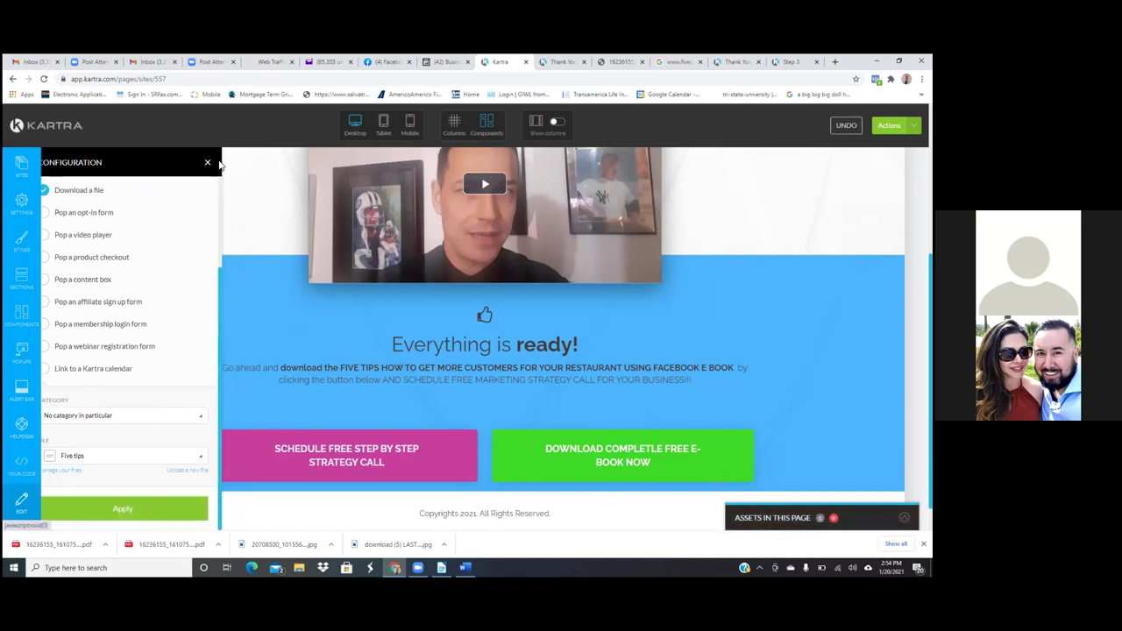
# Save the progress on the Thank You page and reopen the page's save and publish options.
pyautogui.click(893, 126)
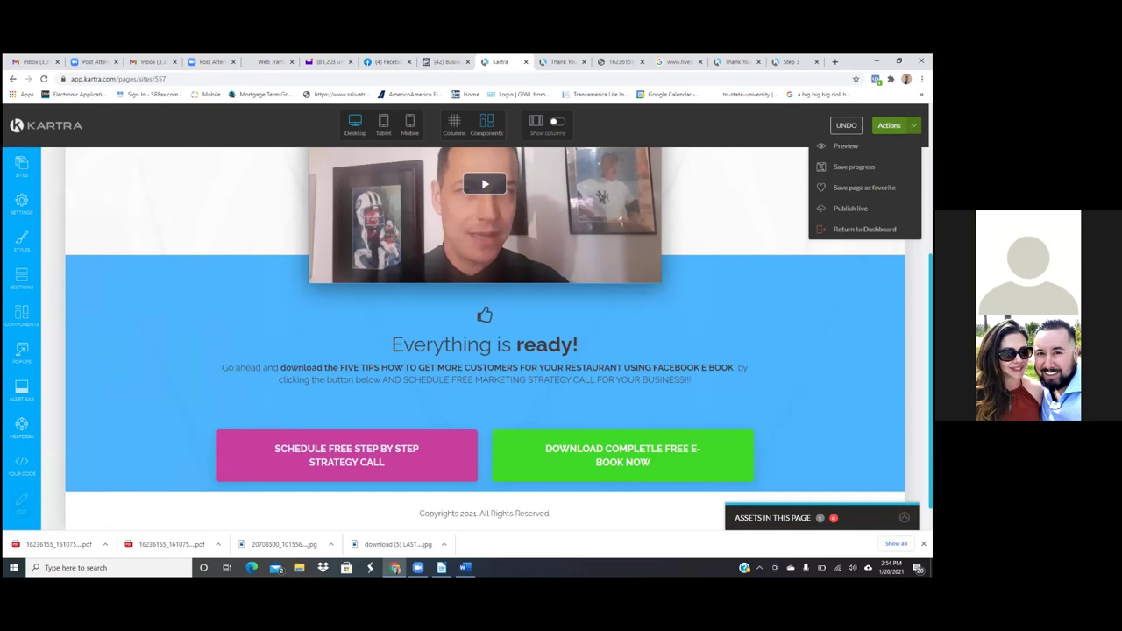
pyautogui.click(855, 167)
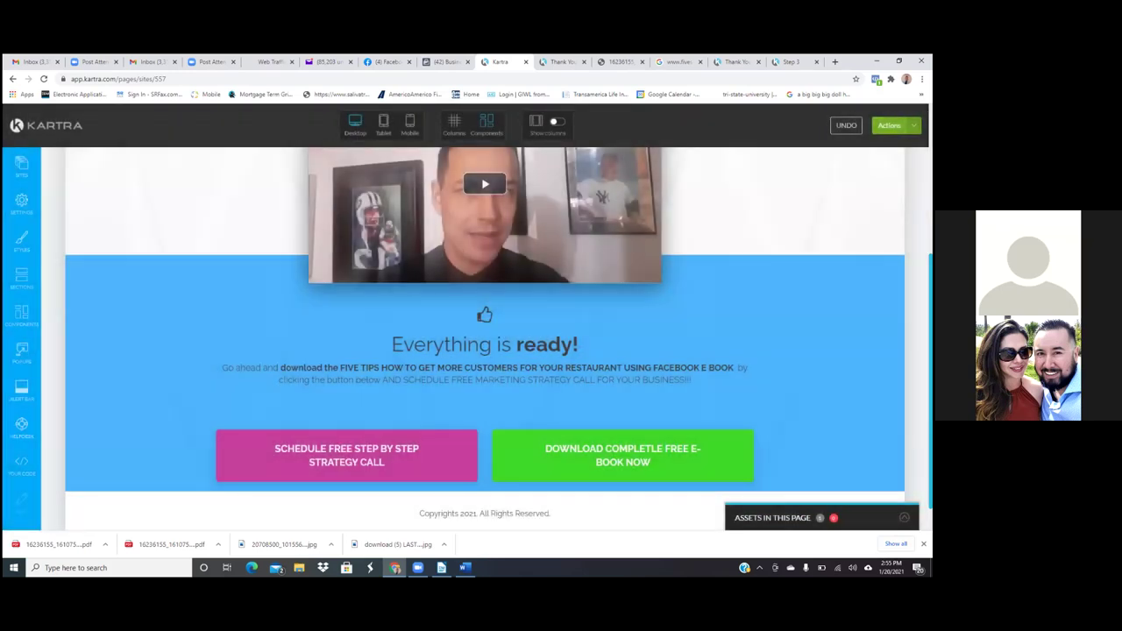
pyautogui.click(893, 126)
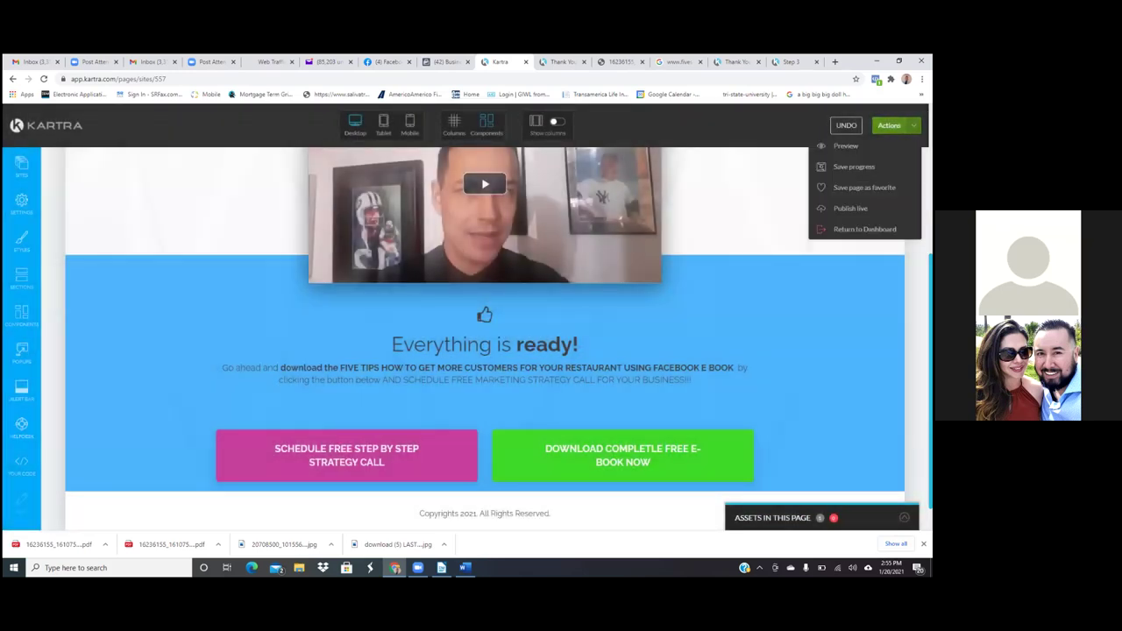